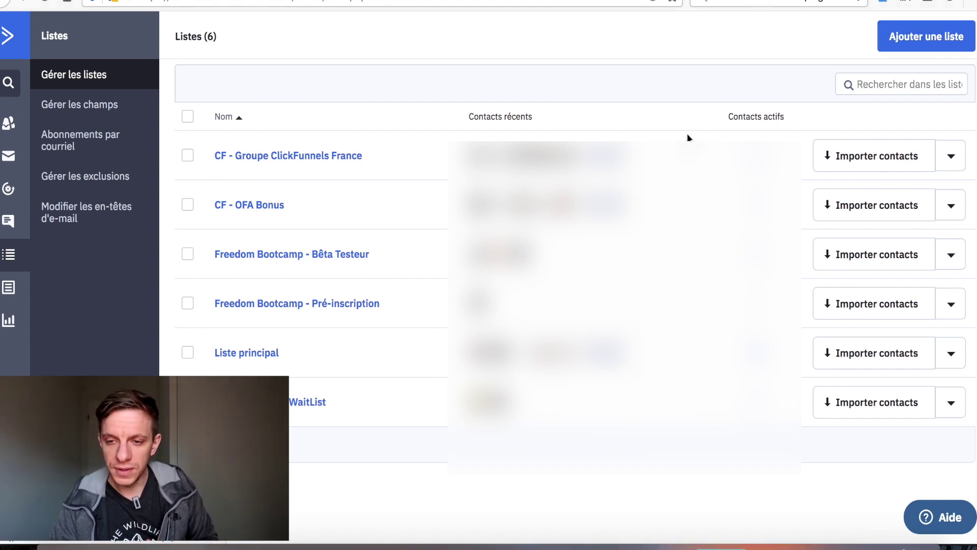
Step: Start a new contact list and name it "Test SIO"
click(885, 45)
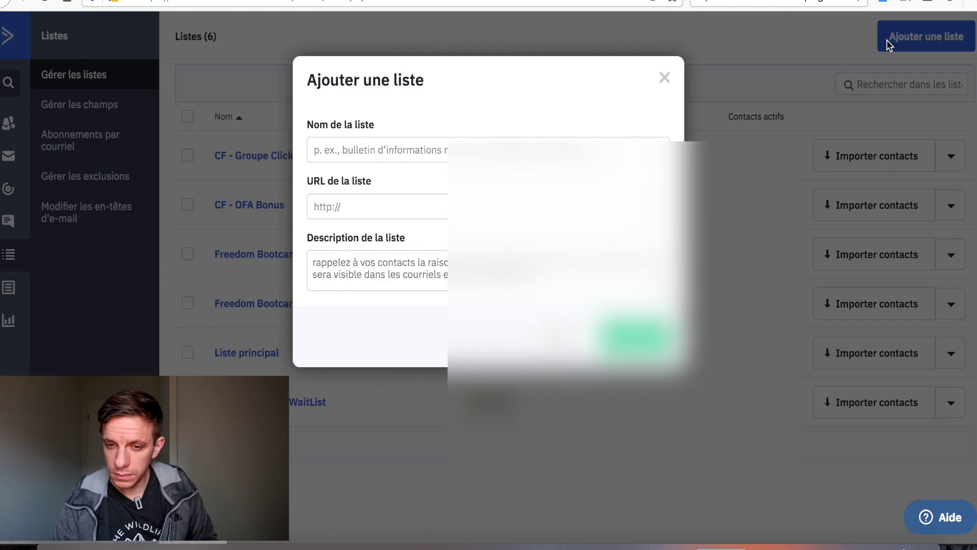
click(373, 152)
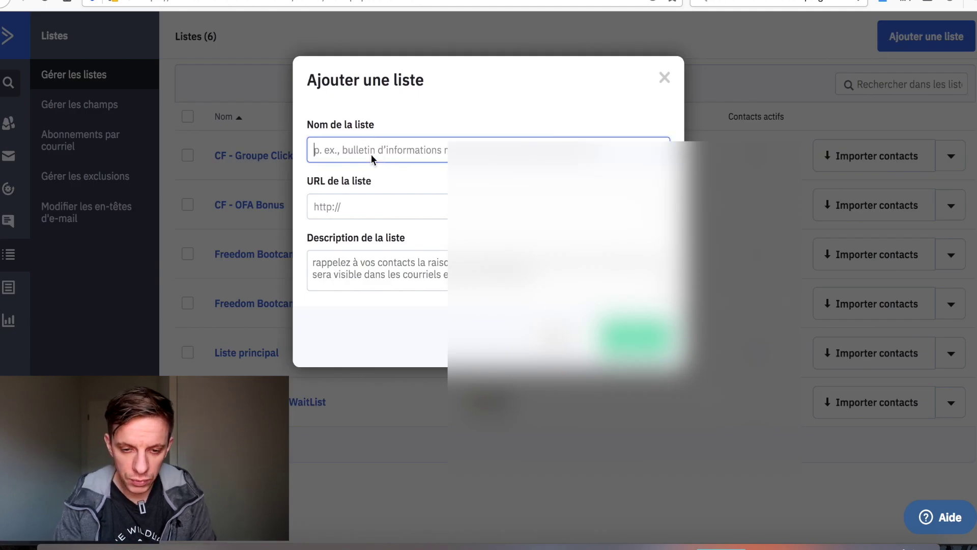
text(Tes)
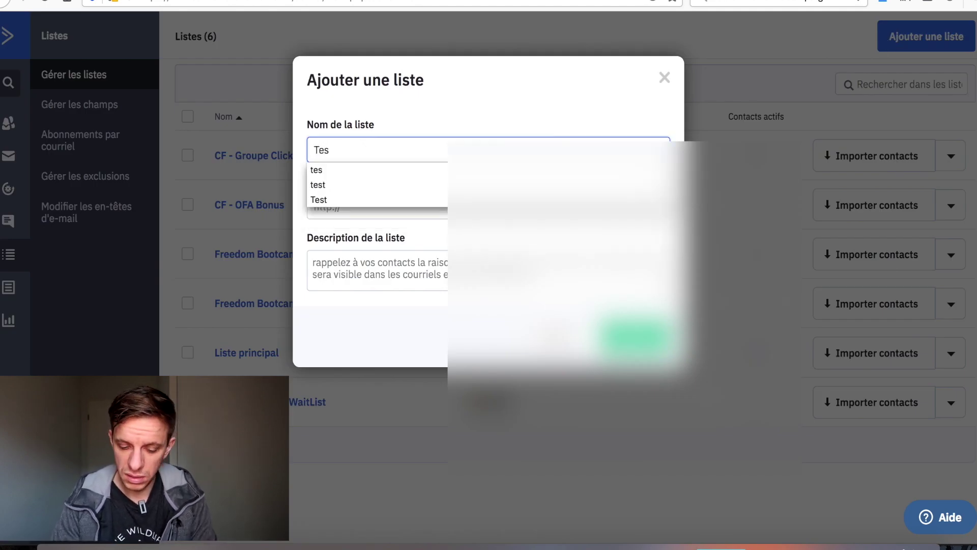
text(t SIO)
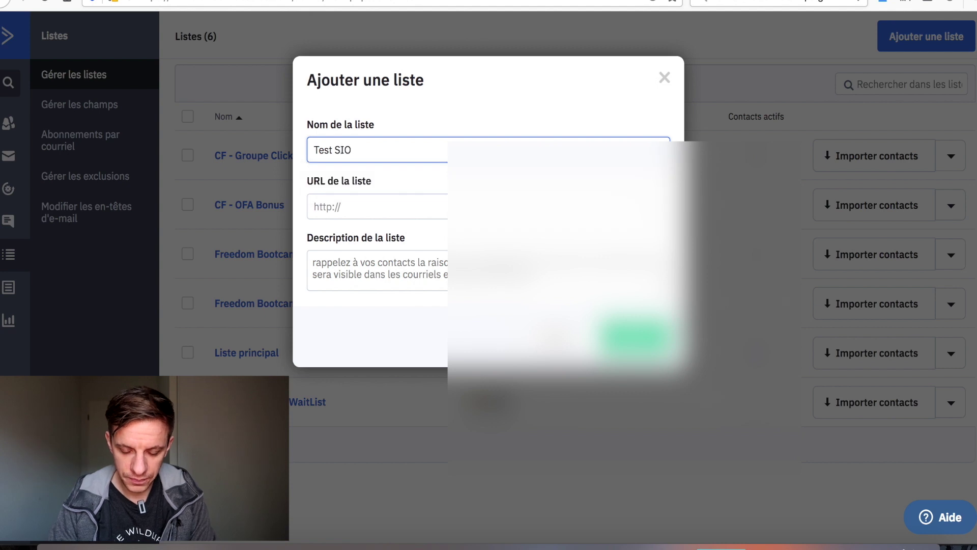
Step: Set the new list's URL to the account owner's systeme.io subdomain
click(349, 208)
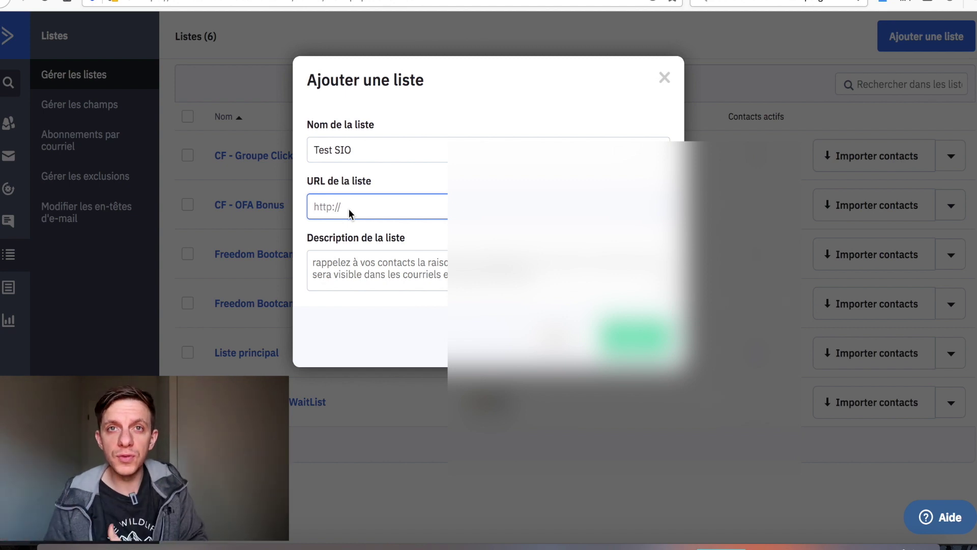
text(damien)
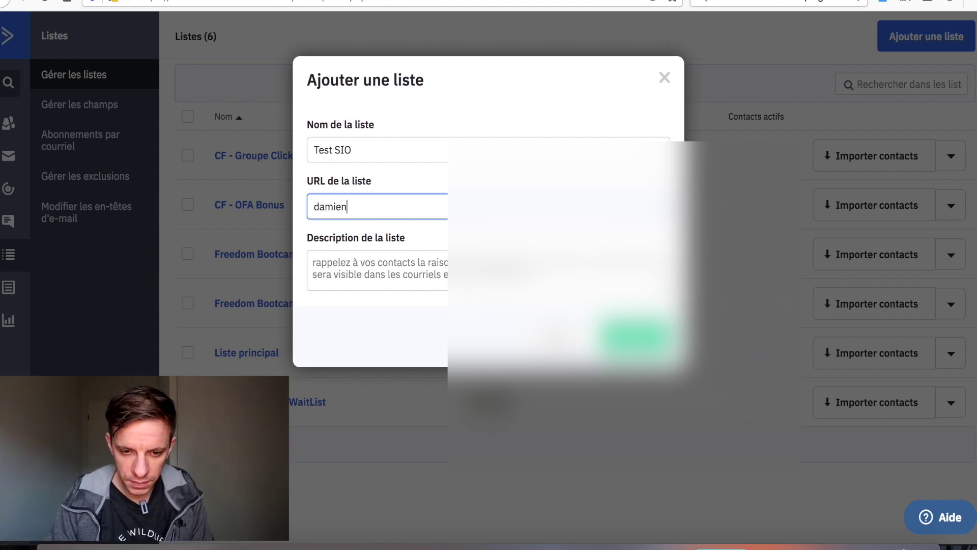
text(menu.s)
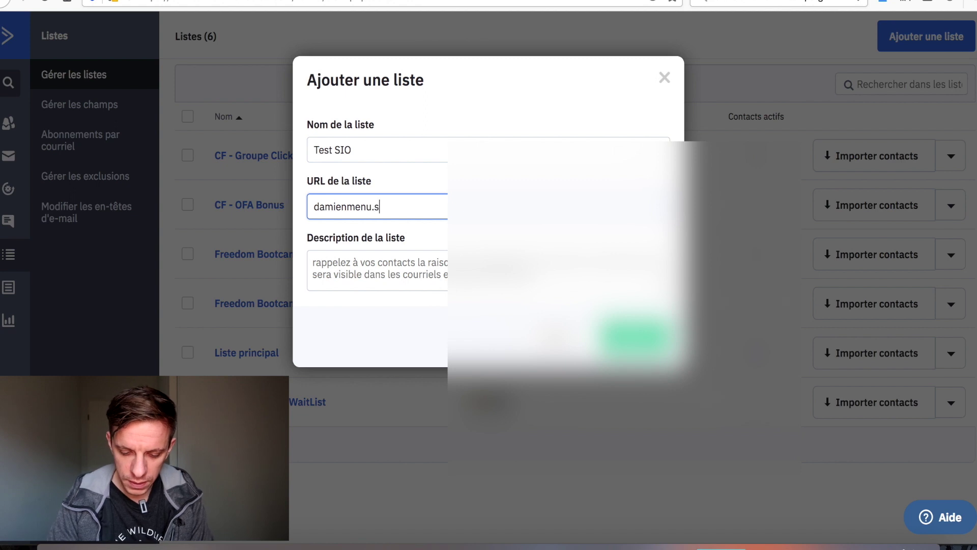
text(ysteme)
text(.ip)
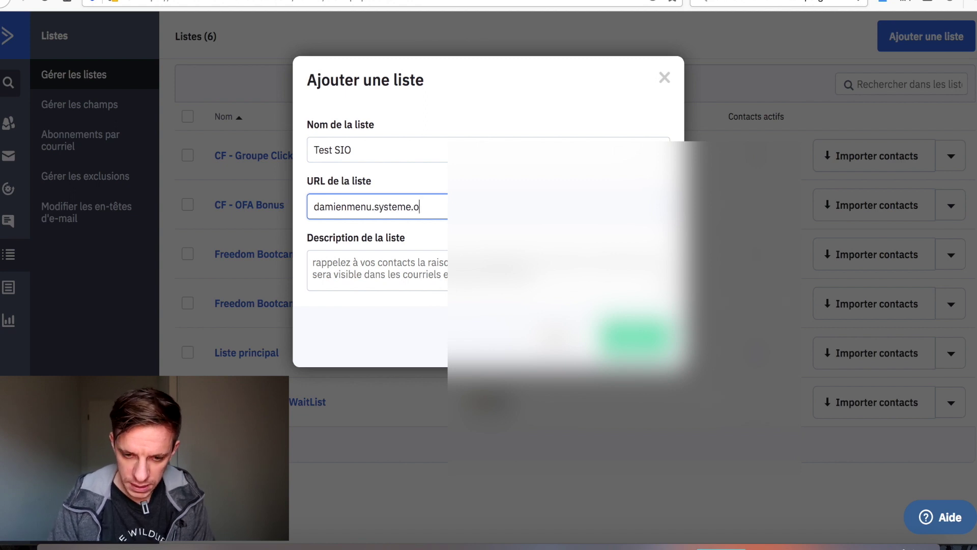
key(BackSpace)
key(BackSpace)
text(io)
Step: Enter "Teste" as the list description and add the list
click(370, 266)
text(Teste)
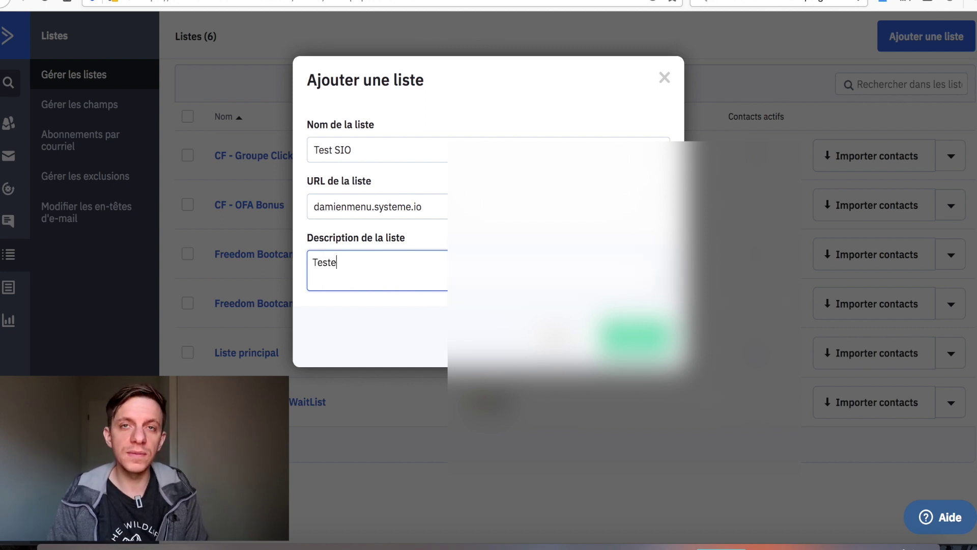
click(636, 336)
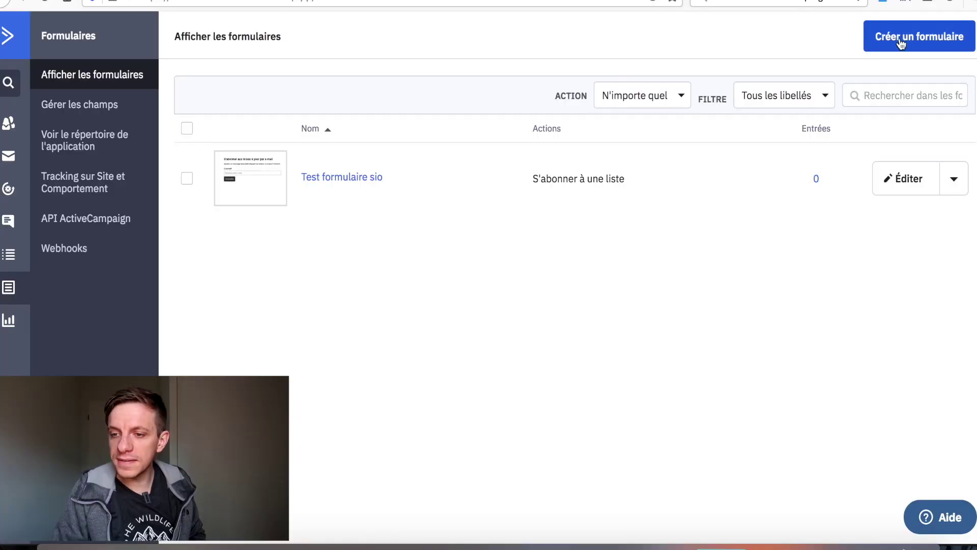
Step: Start creating a new form and name it "Test 2"
click(899, 38)
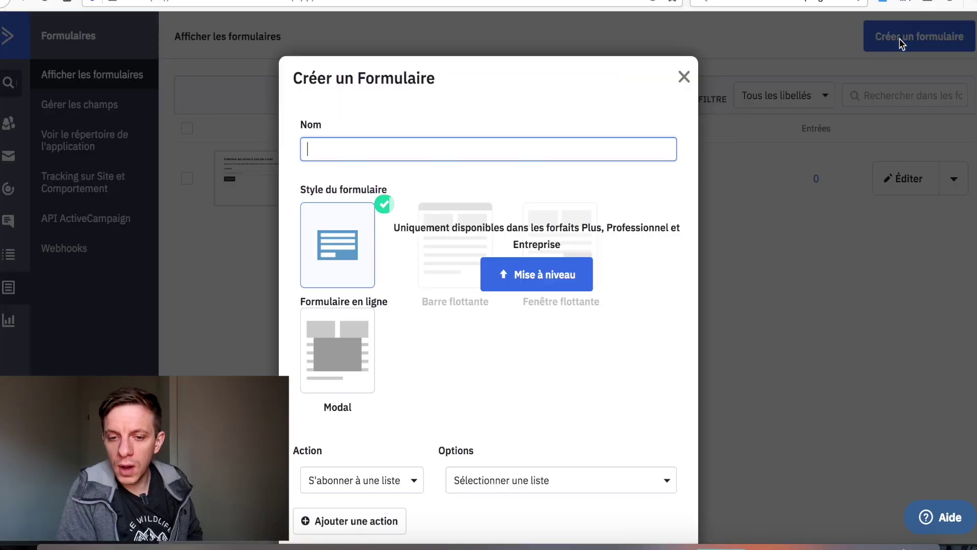
text(te)
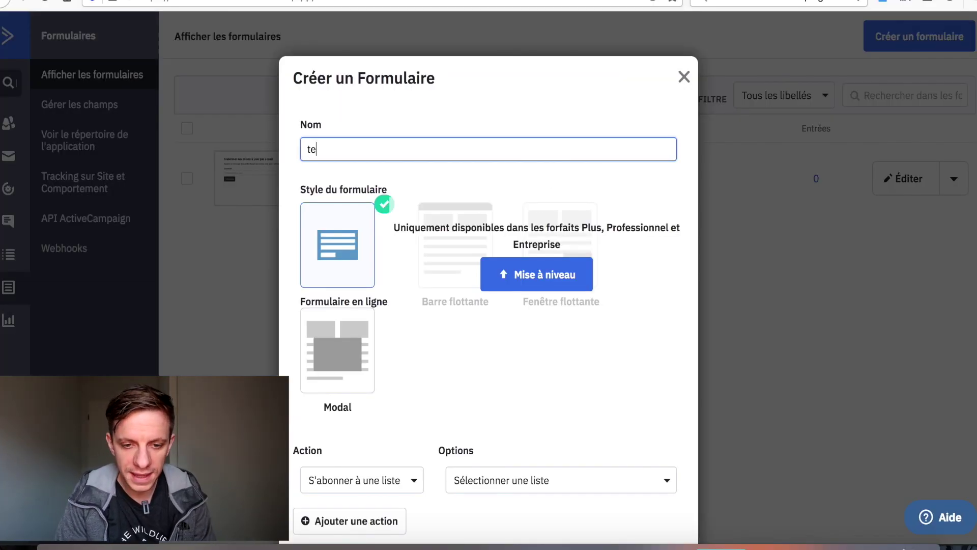
text(st)
key(ctrl+a)
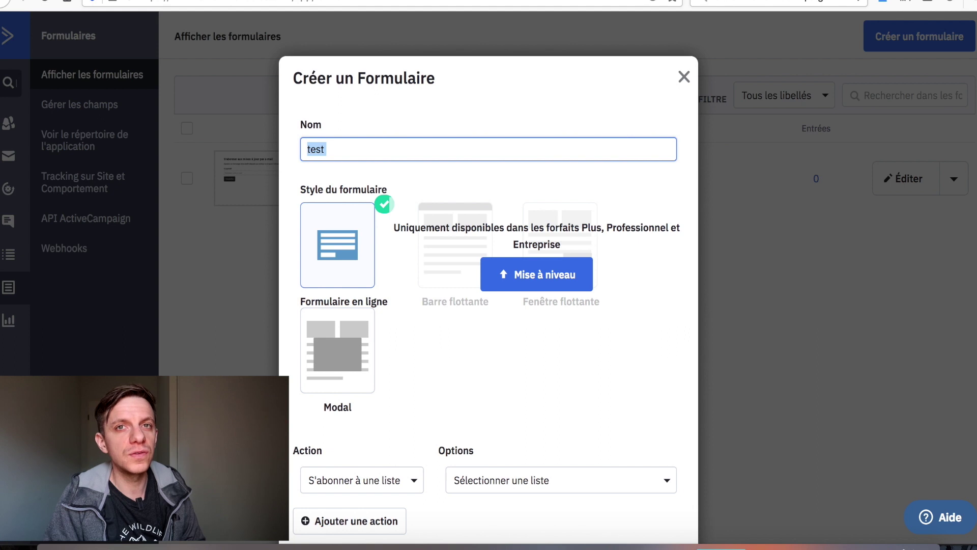
text(Test 2)
Step: Choose Test SIO as the list that the form's S'abonner à une liste action subscribes contacts to
scroll(470, 305, down, 2)
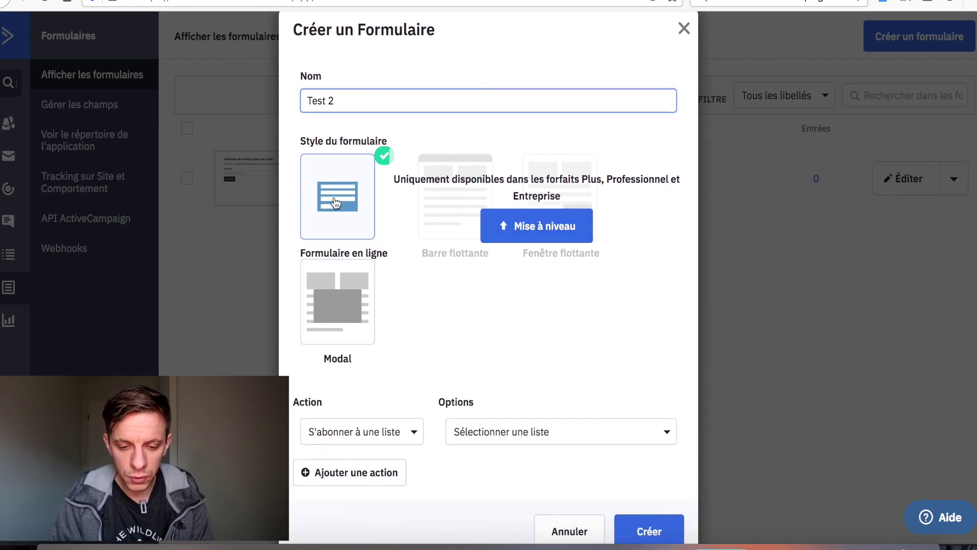
scroll(333, 200, down, 1)
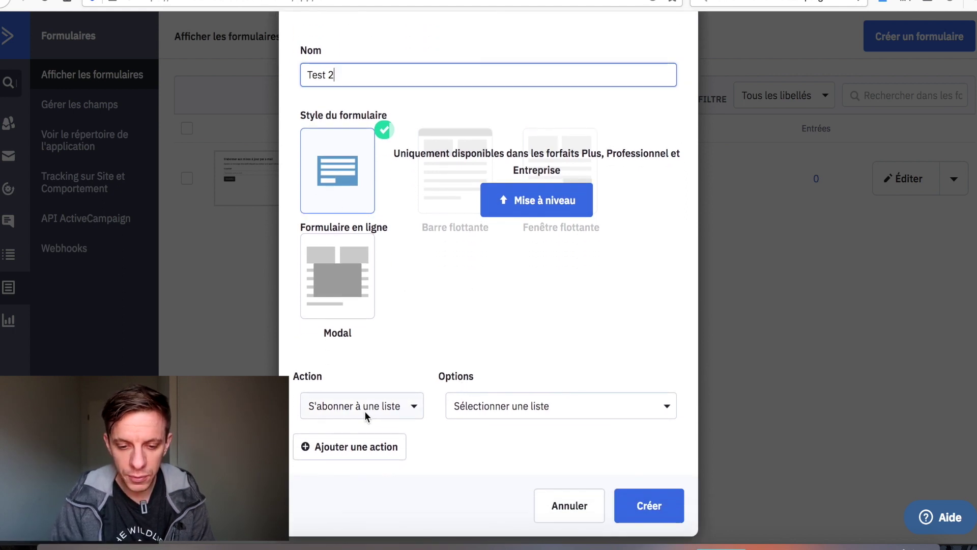
click(484, 407)
scroll(496, 473, down, 3)
scroll(407, 499, down, 1)
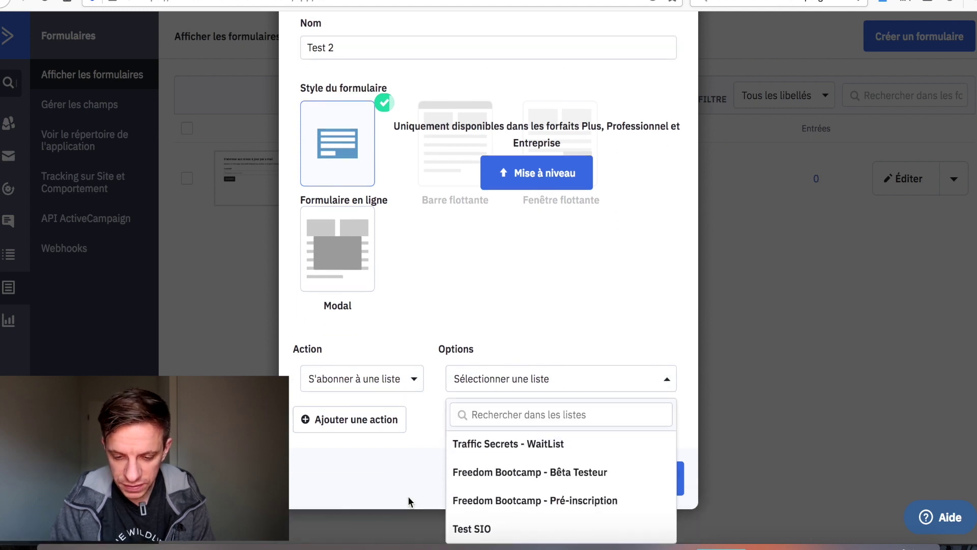
click(477, 530)
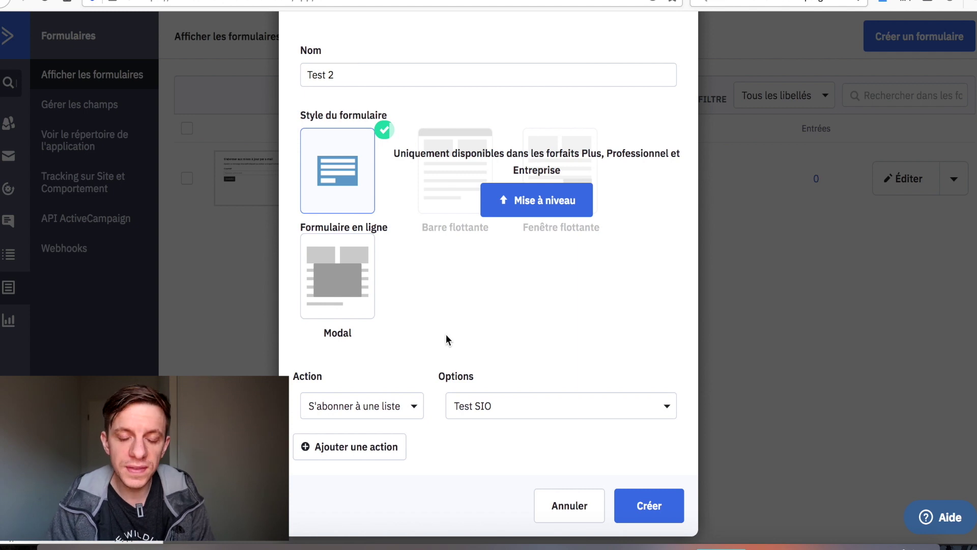
Step: Add a second form action of the kind Ajouter un tag and remove it again
click(393, 453)
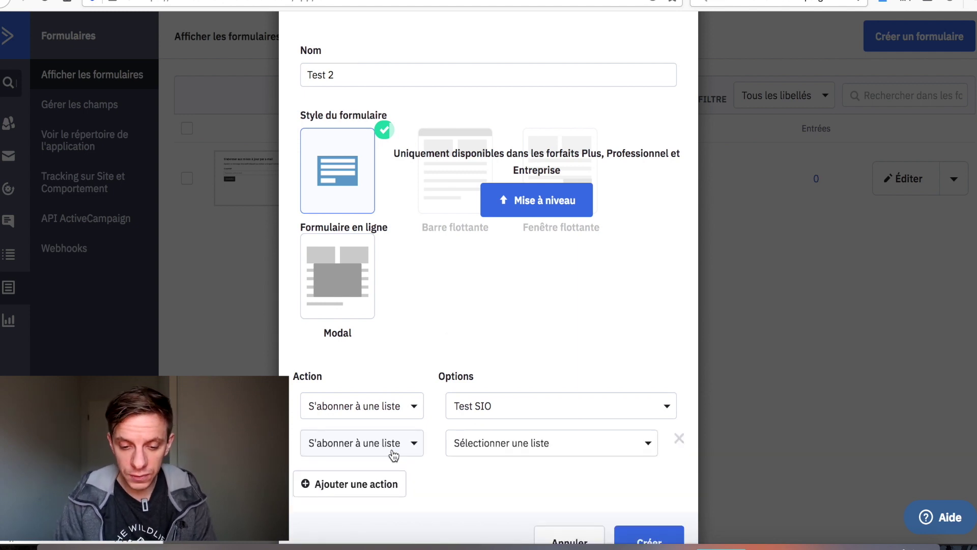
click(394, 452)
click(386, 487)
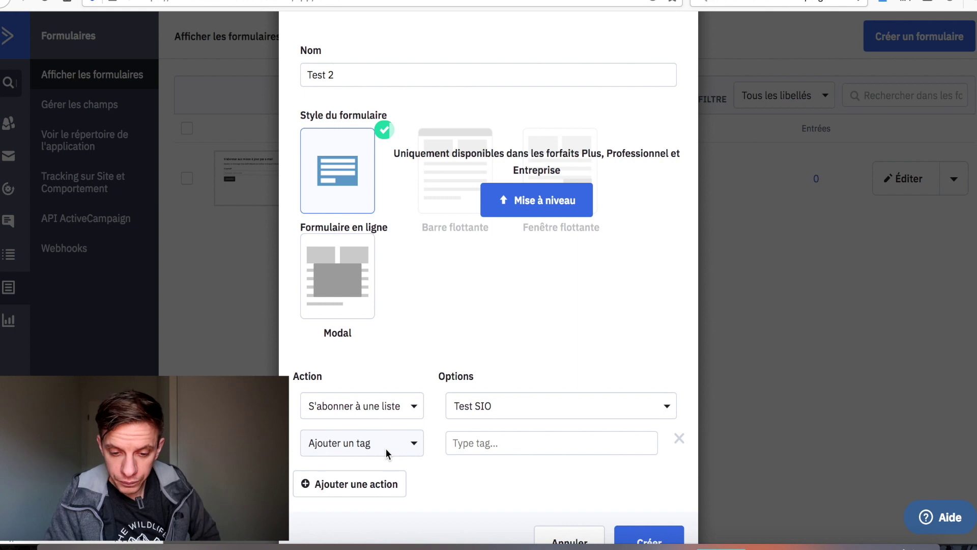
click(679, 438)
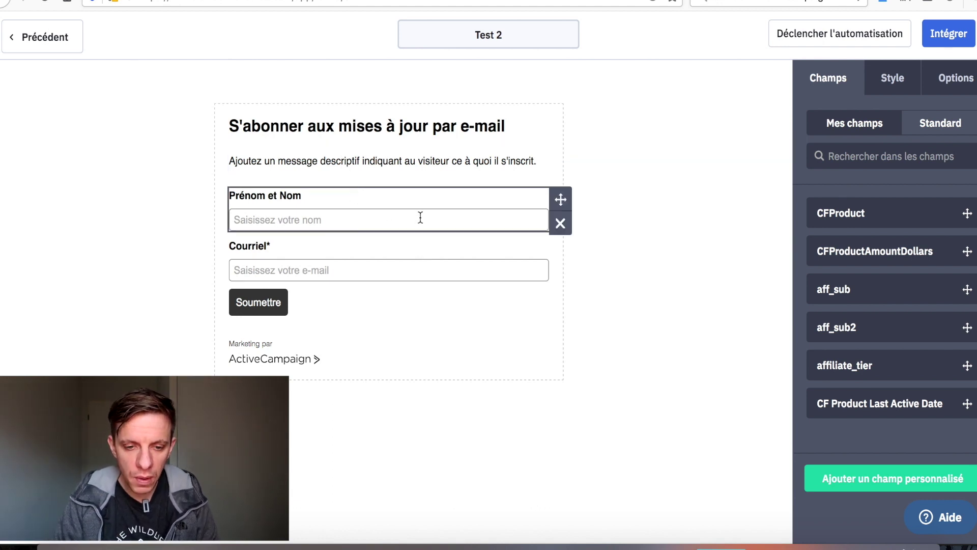
Step: Delete the Prénom et Nom field from the Test 2 form and confirm the removal
click(559, 228)
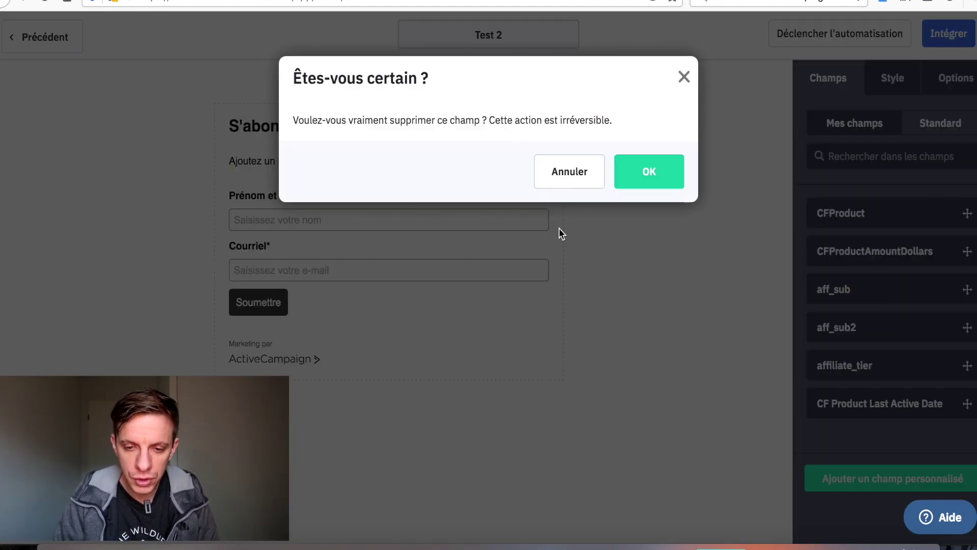
click(637, 186)
Step: Add the standard Prénom field above the Courriel field and delete it again
click(939, 124)
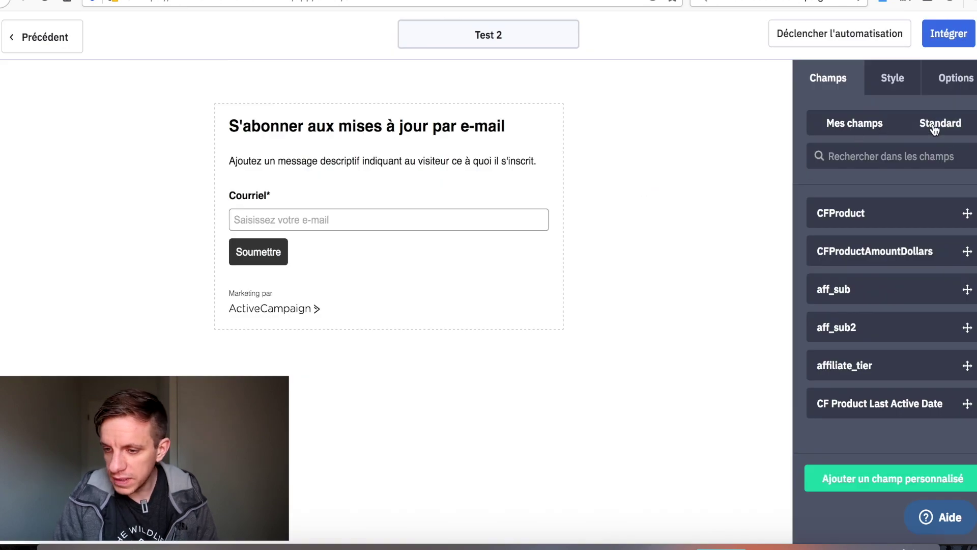
drag(870, 220, 340, 200)
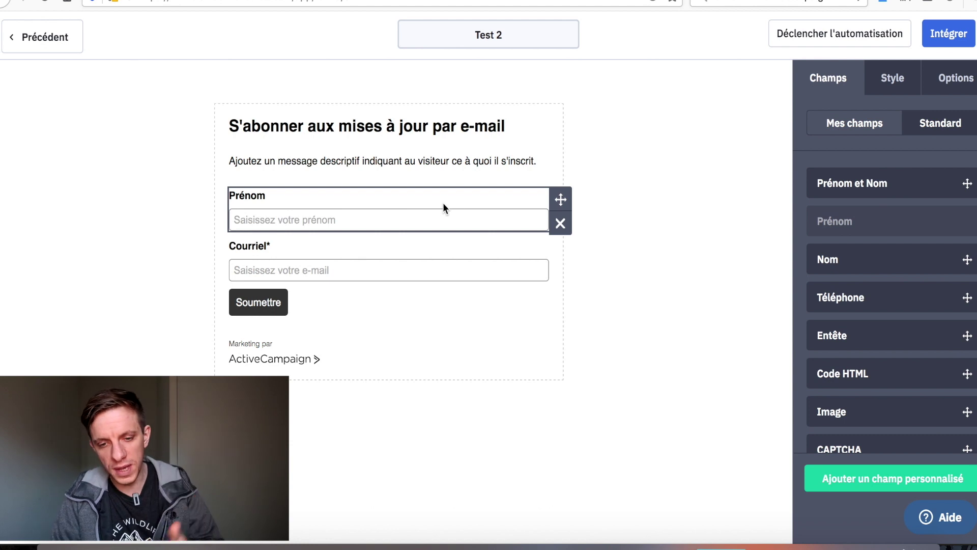
click(561, 223)
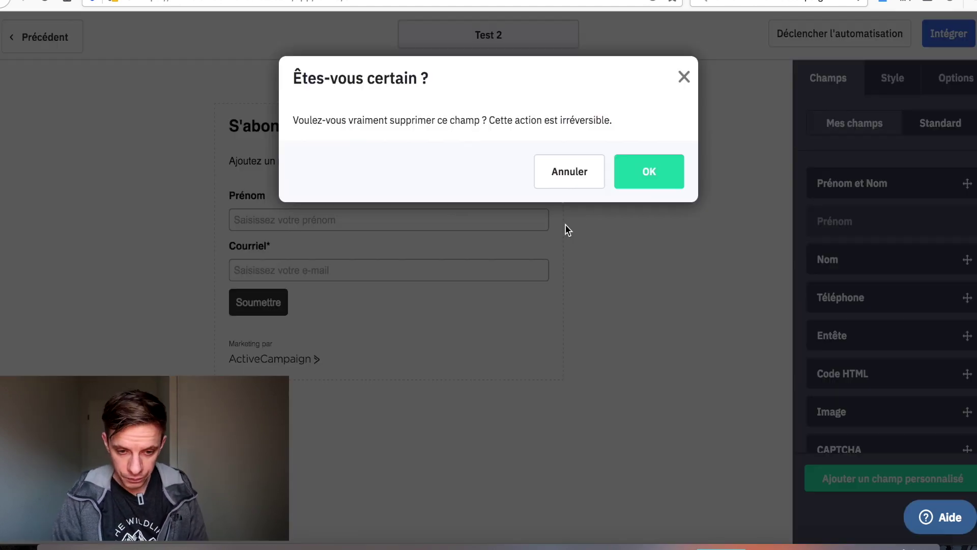
click(650, 173)
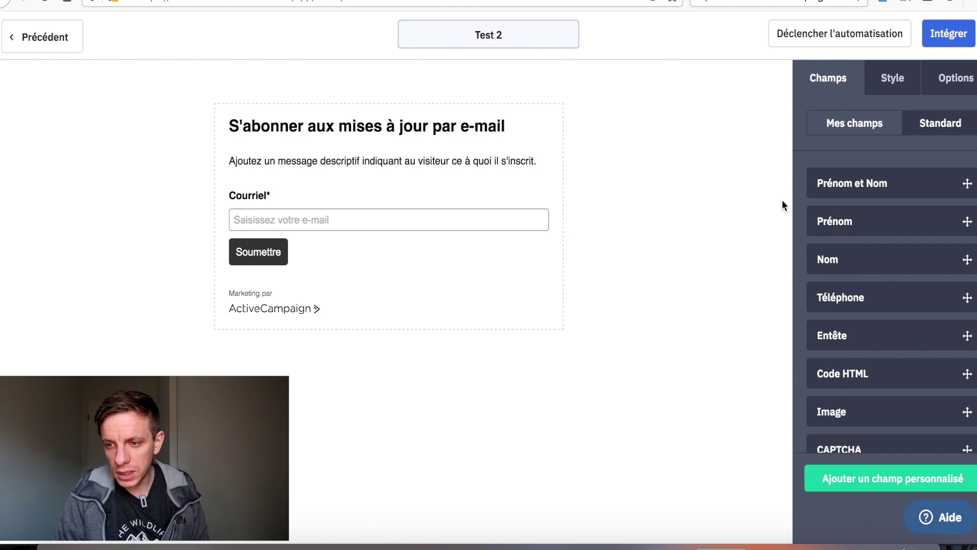
Step: Turn off Branding AC in the form's style settings
click(892, 78)
scroll(875, 306, down, 5)
scroll(875, 307, down, 4)
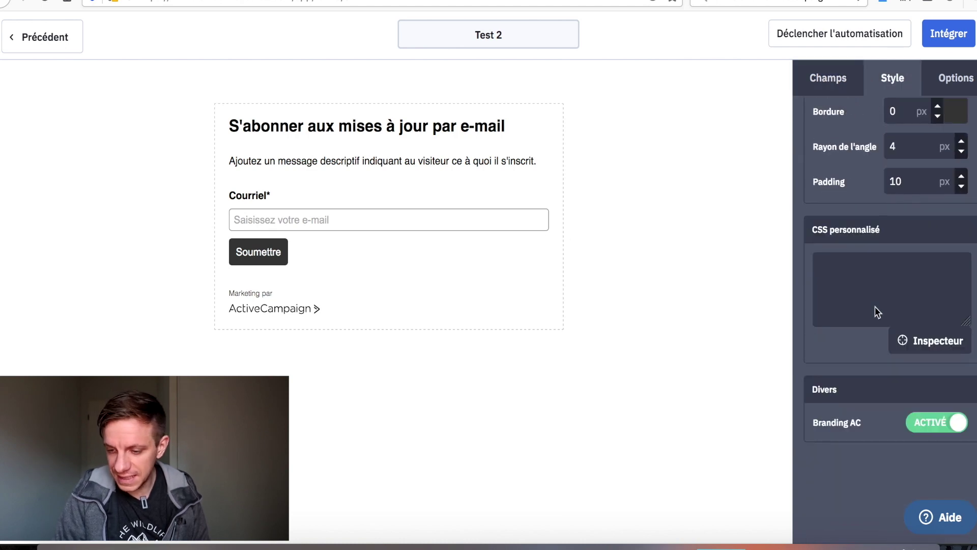
click(929, 422)
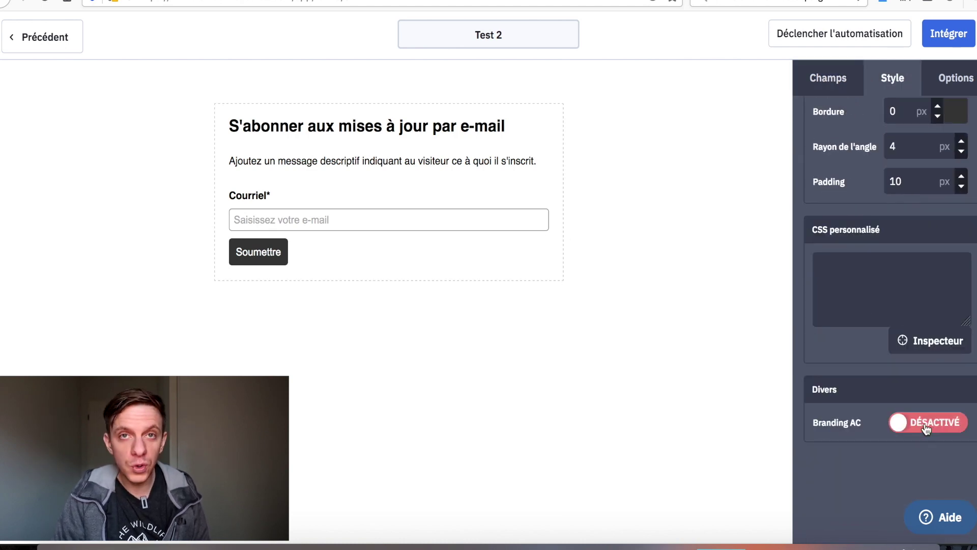
scroll(922, 424, up, 9)
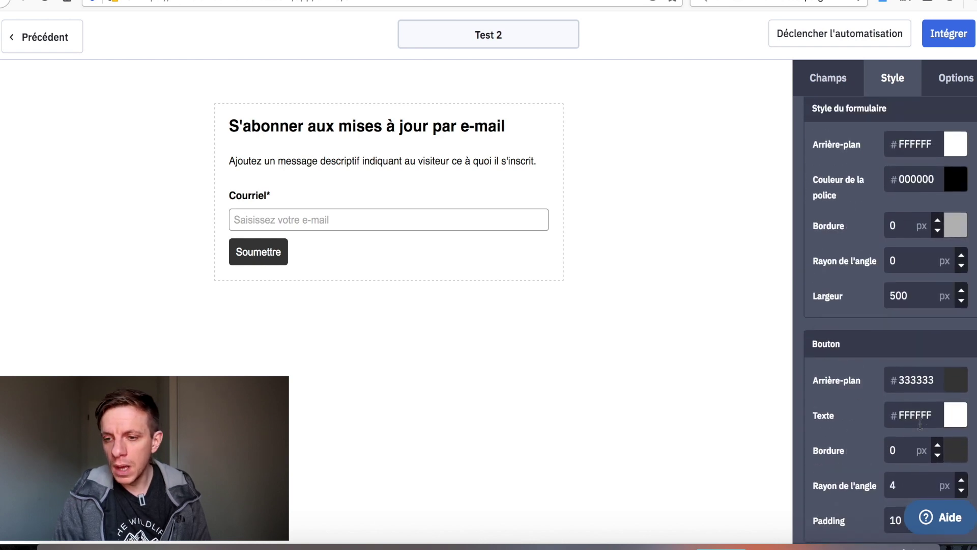
scroll(900, 360, down, 2)
scroll(901, 359, down, 8)
scroll(900, 285, up, 12)
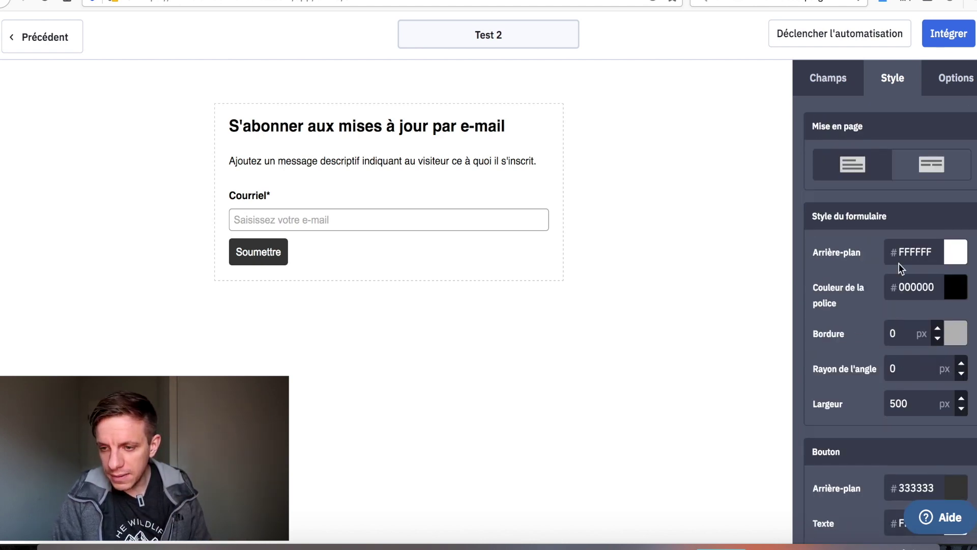
Step: Disable Confirmation d'adhésion for the form's Test SIO subscription action and save the change
click(951, 81)
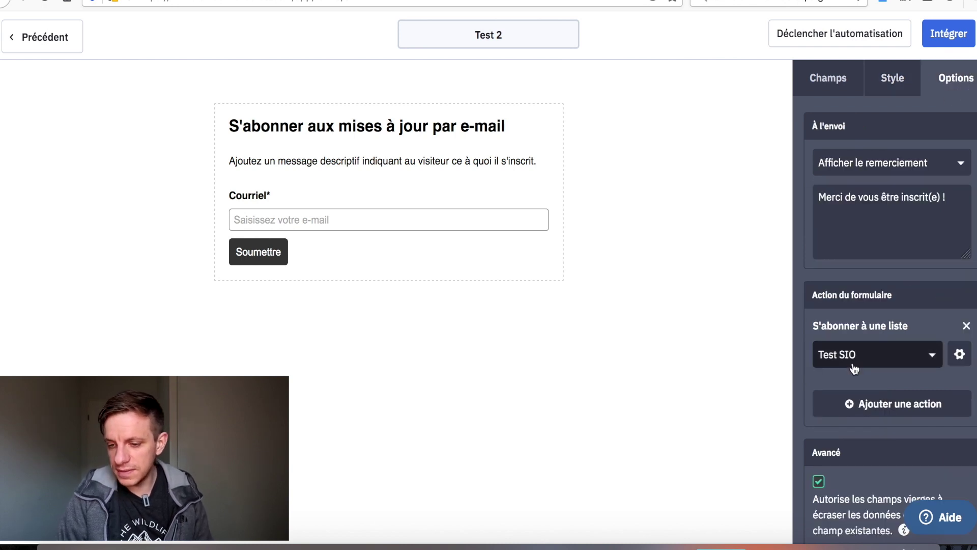
click(960, 355)
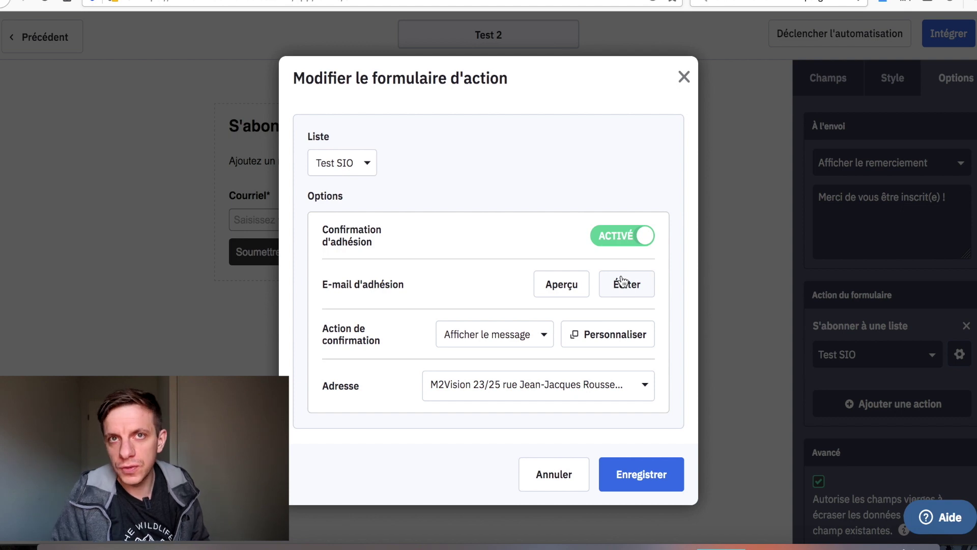
click(636, 235)
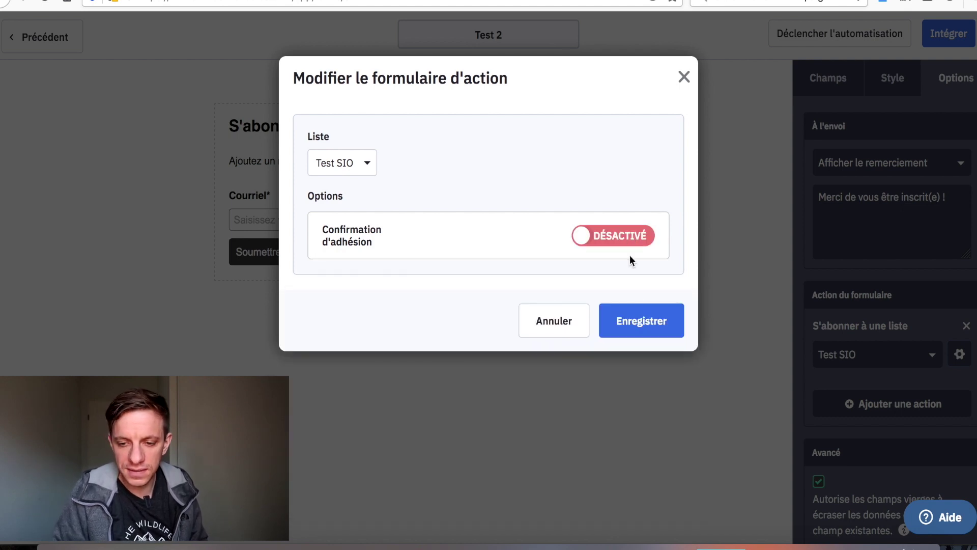
click(636, 321)
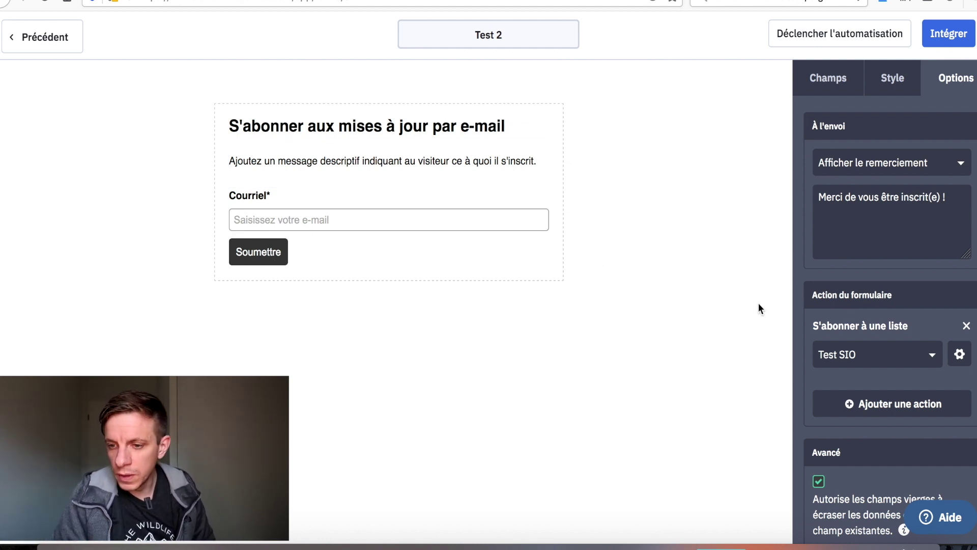
Step: Set the Test 2 form's submission behaviour to Ouvrir l'URL and make its URL field ready for entry
click(865, 170)
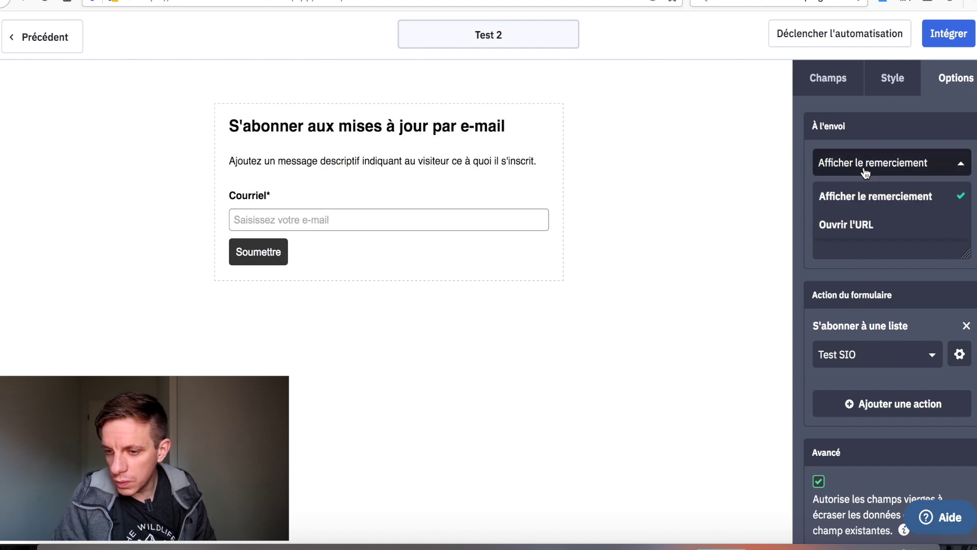
click(858, 224)
click(860, 202)
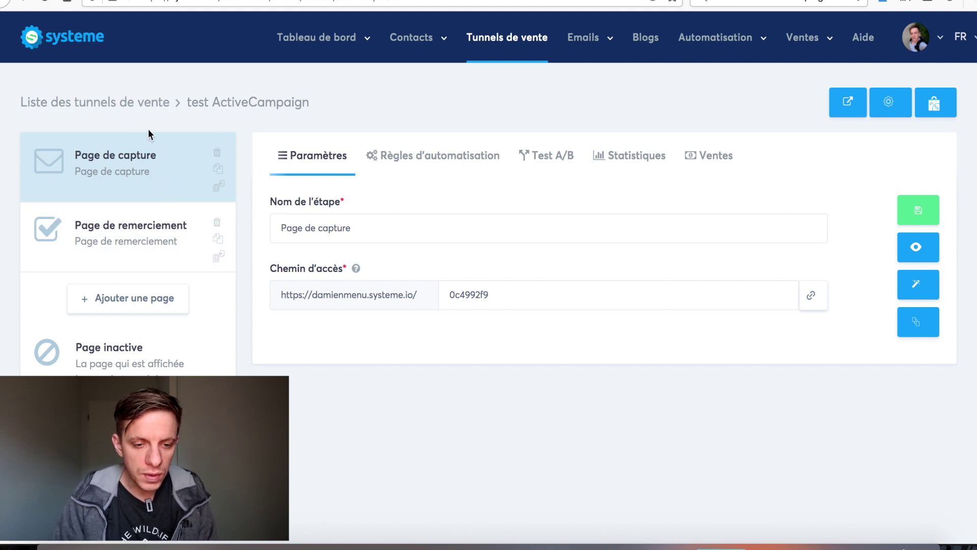
Step: Copy the Page de remerciement link from the systeme.io funnel and enter it as the form's redirect URL in ActiveCampaign
click(120, 234)
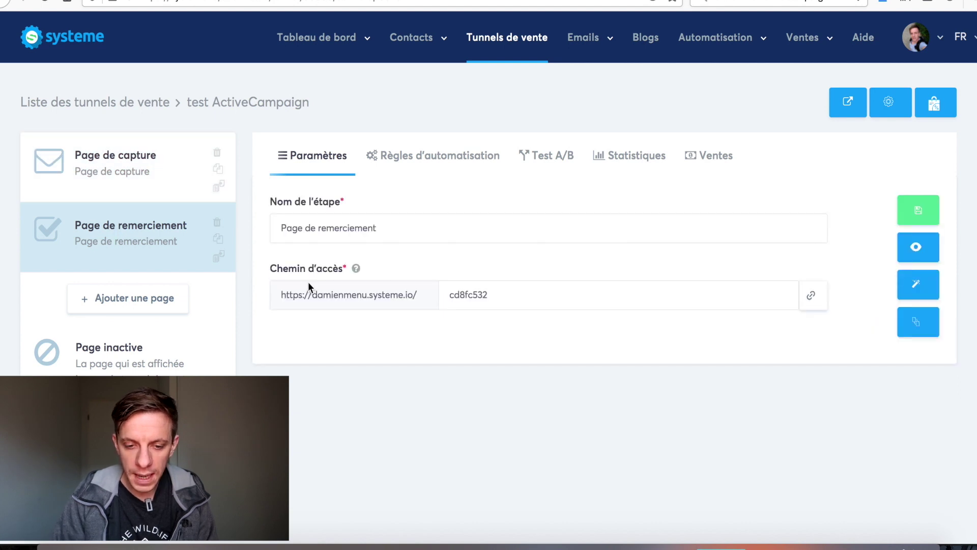
click(811, 299)
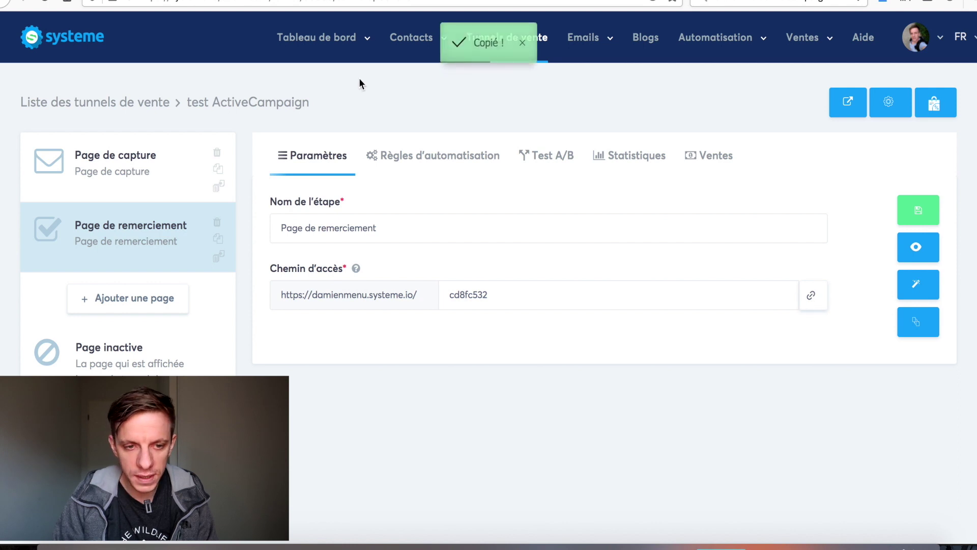
key(ctrl+Tab)
key(super+a)
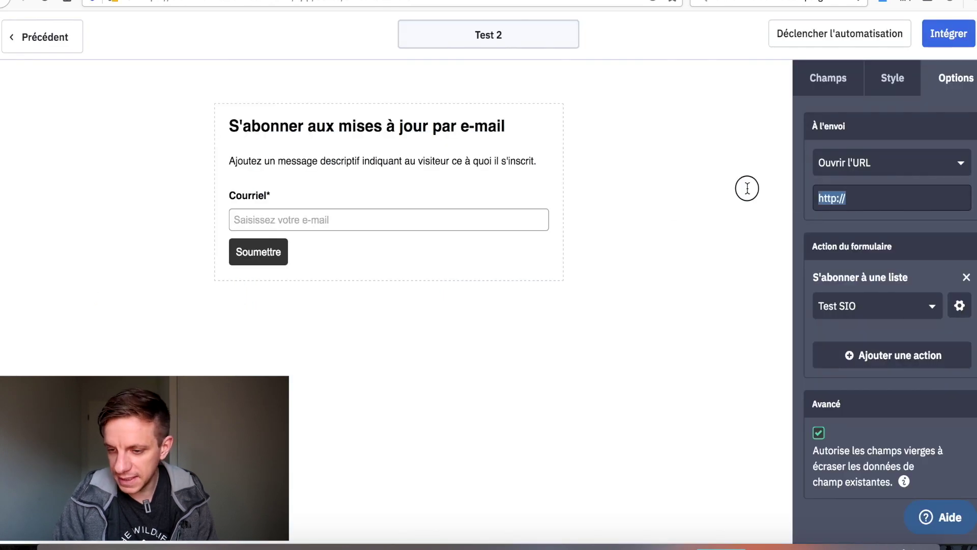
key(super+v)
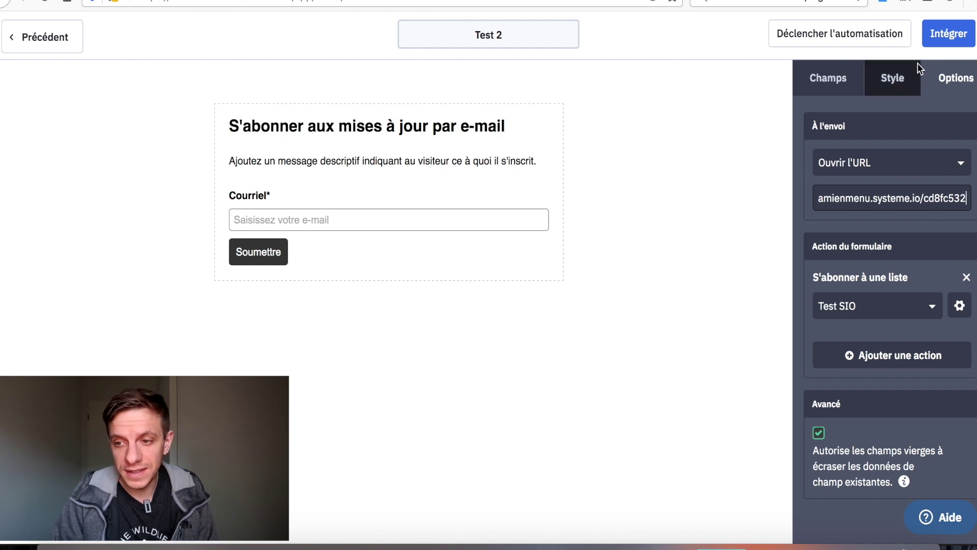
Step: Open the form's integration options and examine the simple and full embed codes and the WordPress and Facebook choices
click(955, 38)
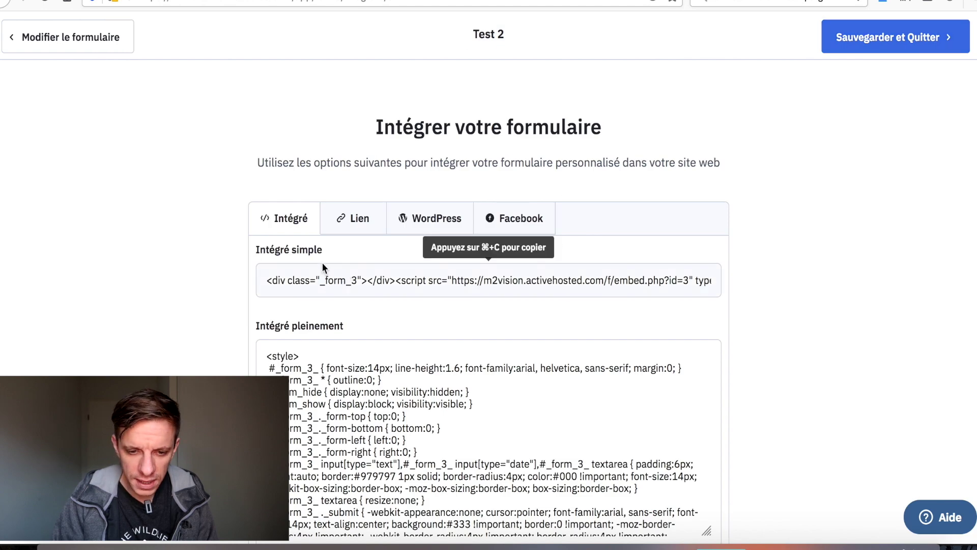
scroll(327, 286, down, 2)
scroll(337, 358, down, 5)
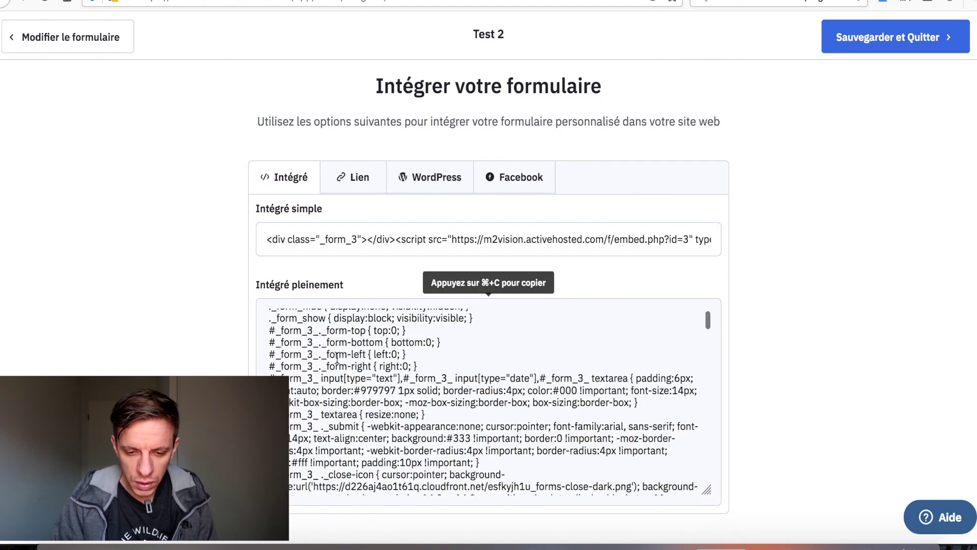
scroll(336, 358, down, 15)
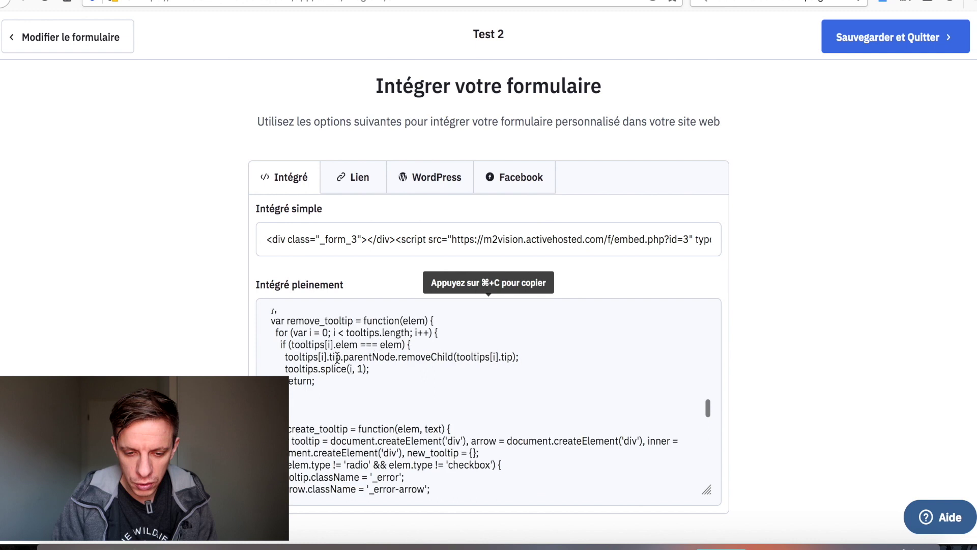
scroll(337, 358, up, 5)
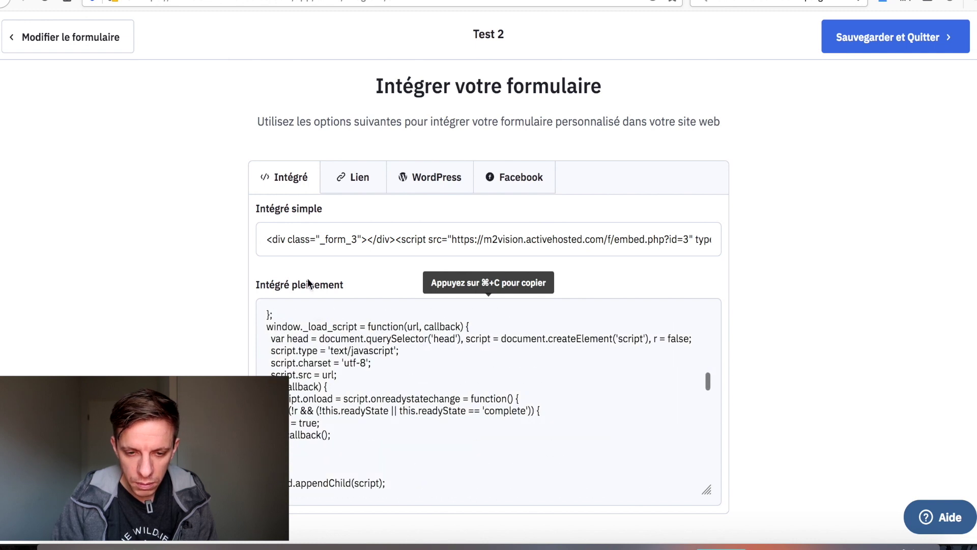
click(294, 243)
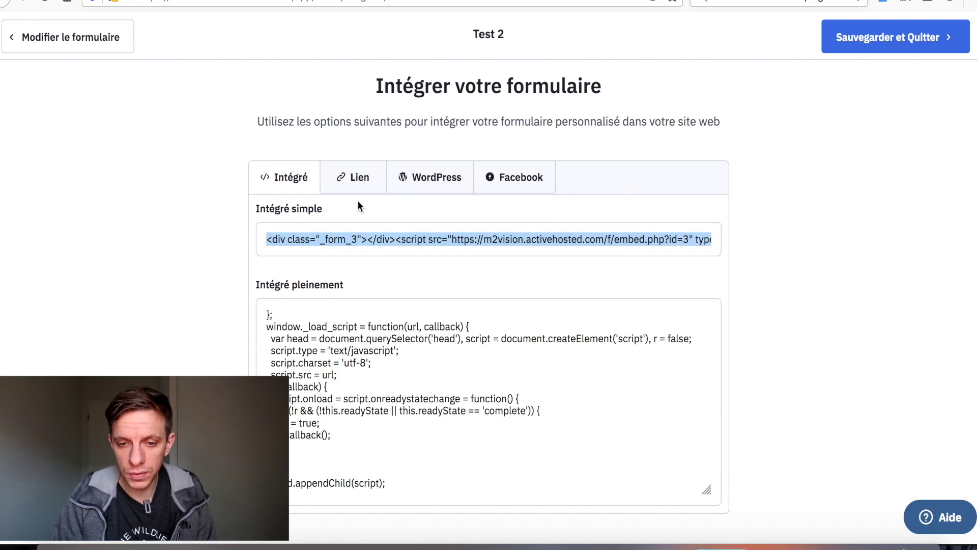
click(446, 180)
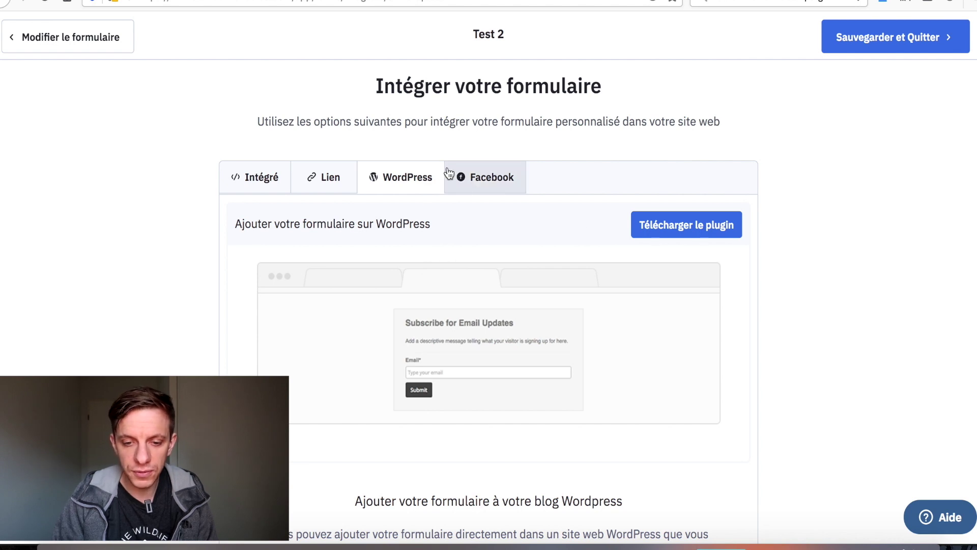
click(500, 187)
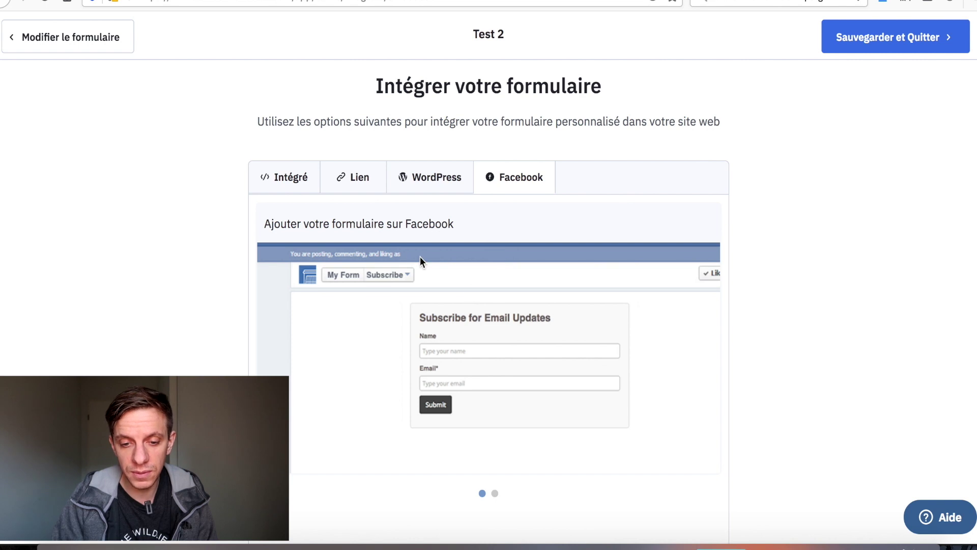
scroll(419, 256, down, 5)
scroll(420, 256, up, 4)
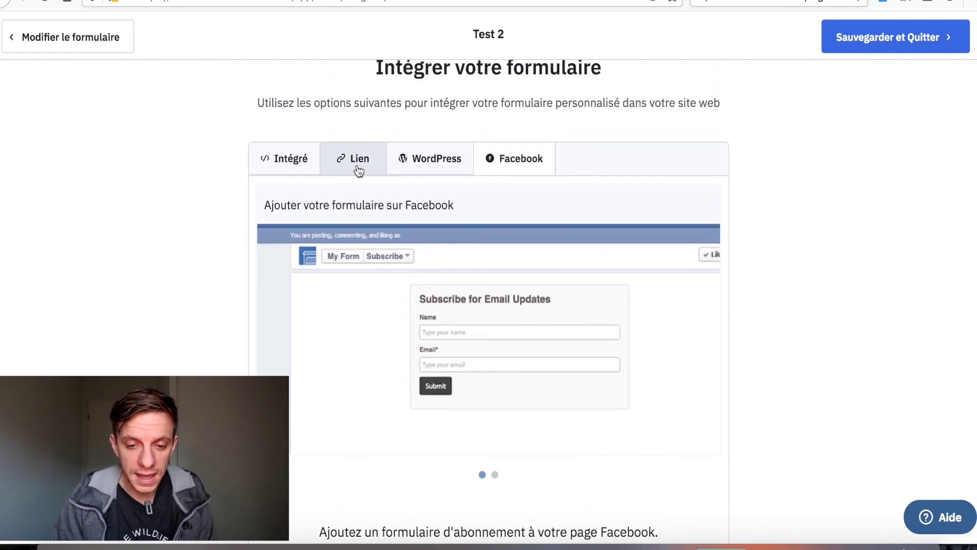
Step: Copy the form's direct link and open it in a new browser tab
click(357, 167)
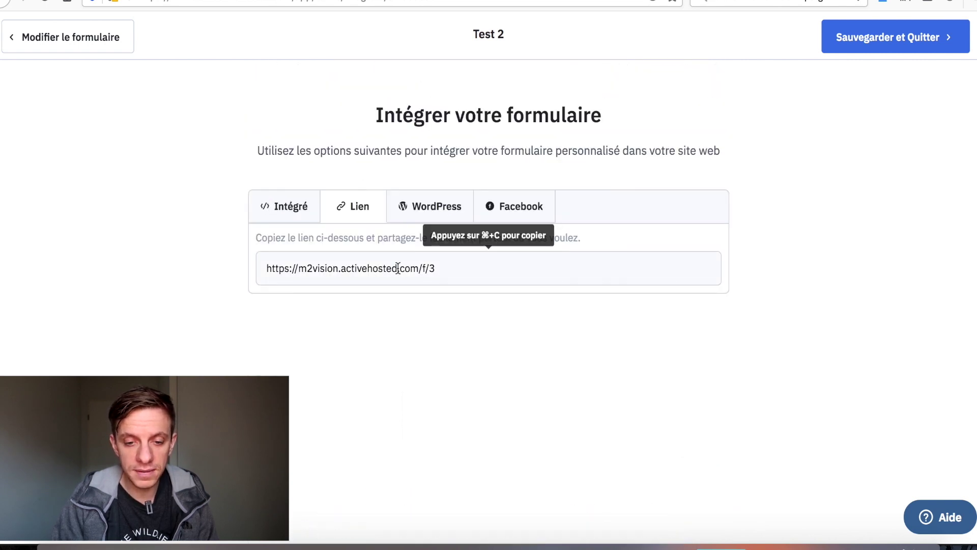
click(300, 276)
key(super+c)
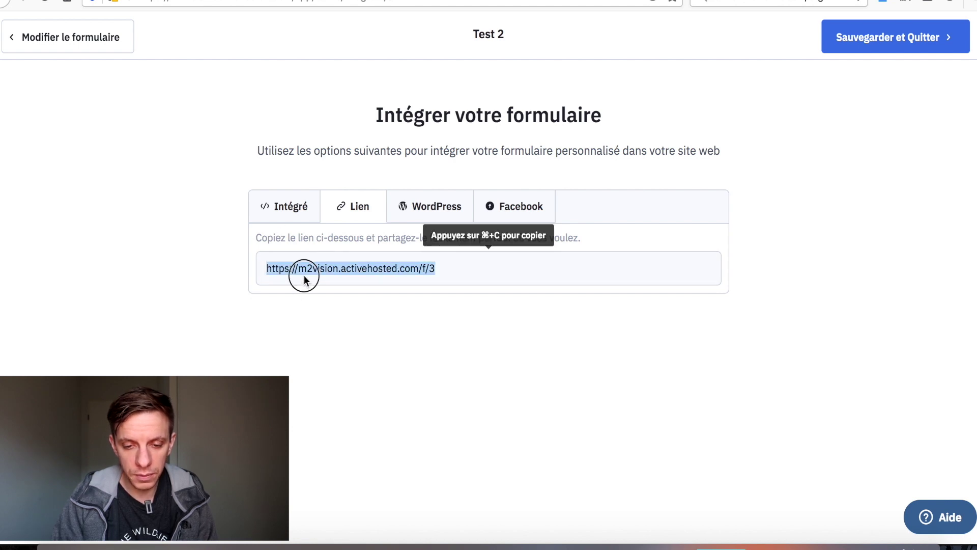
key(super+t)
key(super+v)
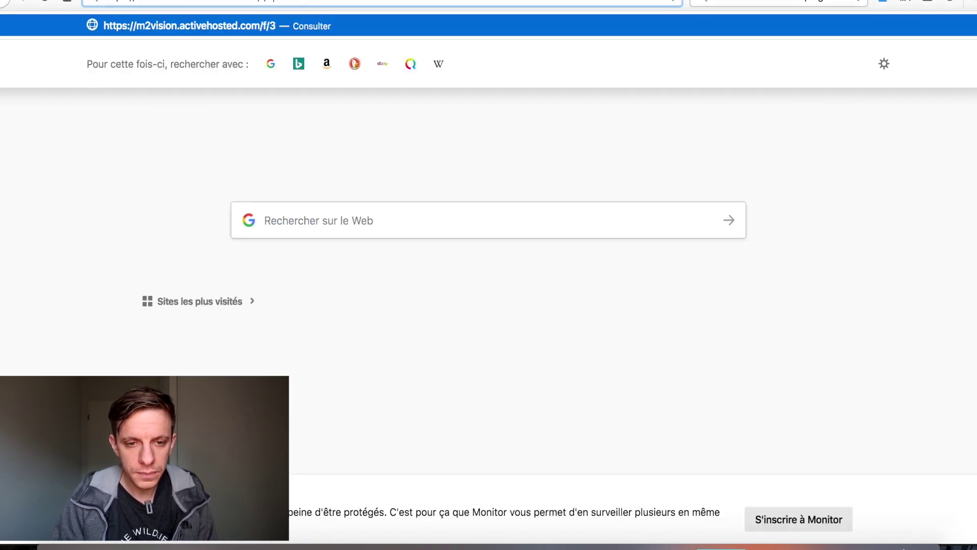
key(Return)
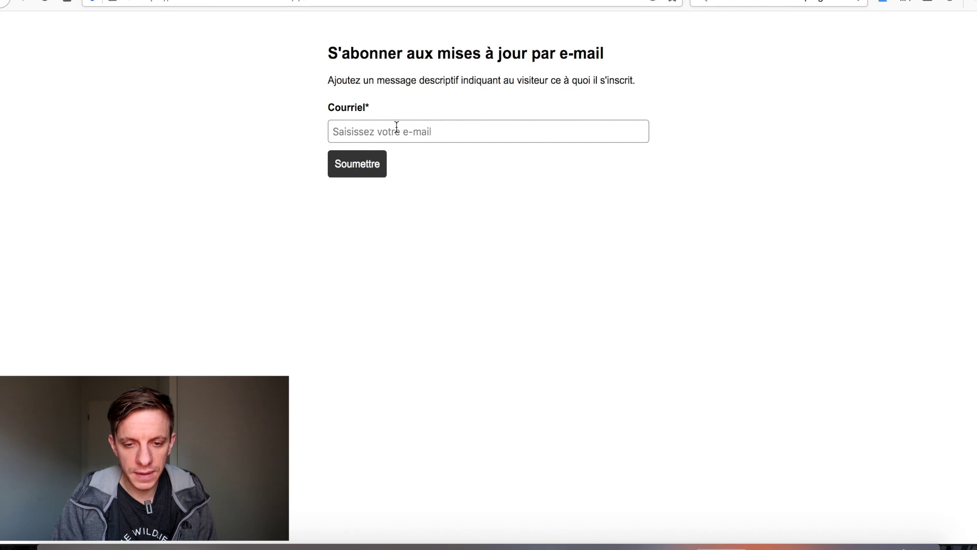
Step: Fill in the Courriel field with a test e-mail address and submit the form
text(dam)
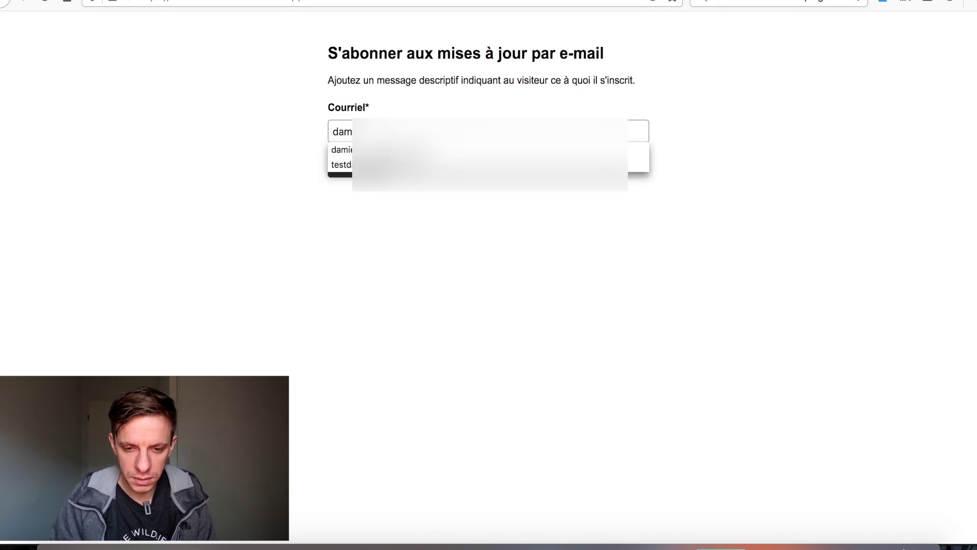
click(341, 149)
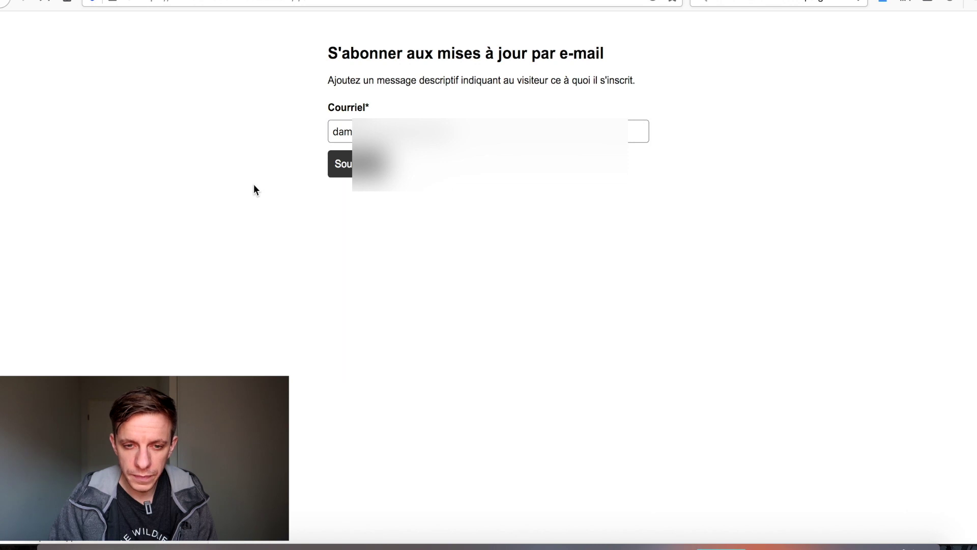
key(Return)
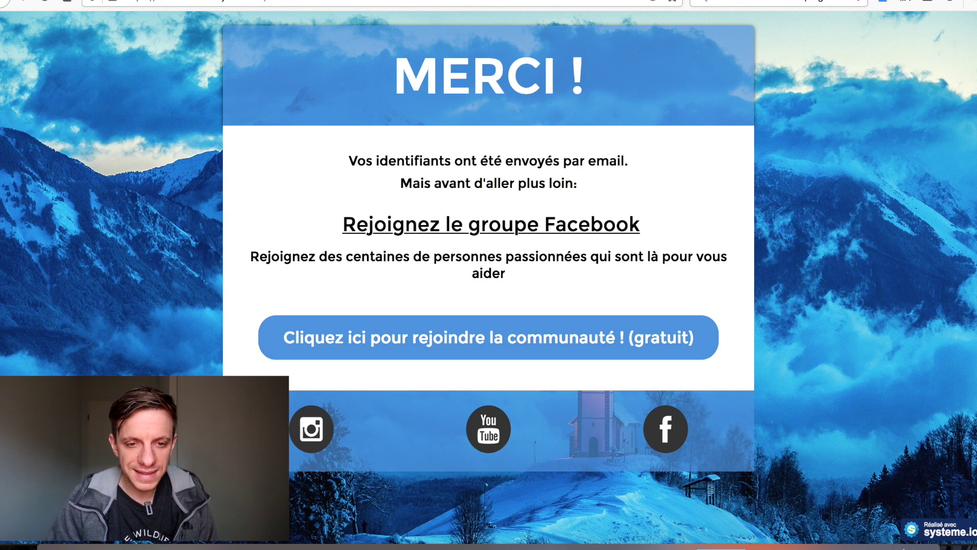
Step: Return to the Test 2 form's integration options and copy the Intégré simple embed code
key(ctrl+Tab)
click(286, 214)
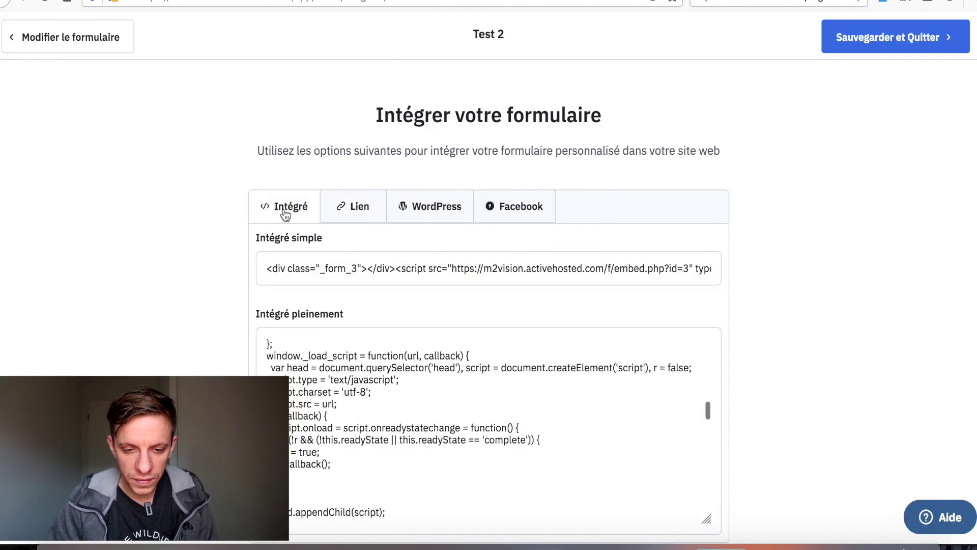
click(286, 270)
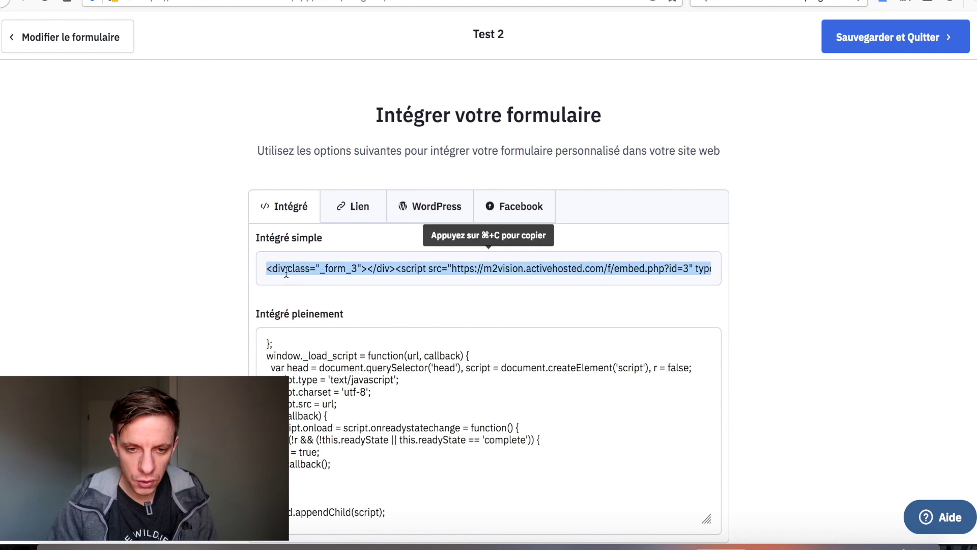
key(super+c)
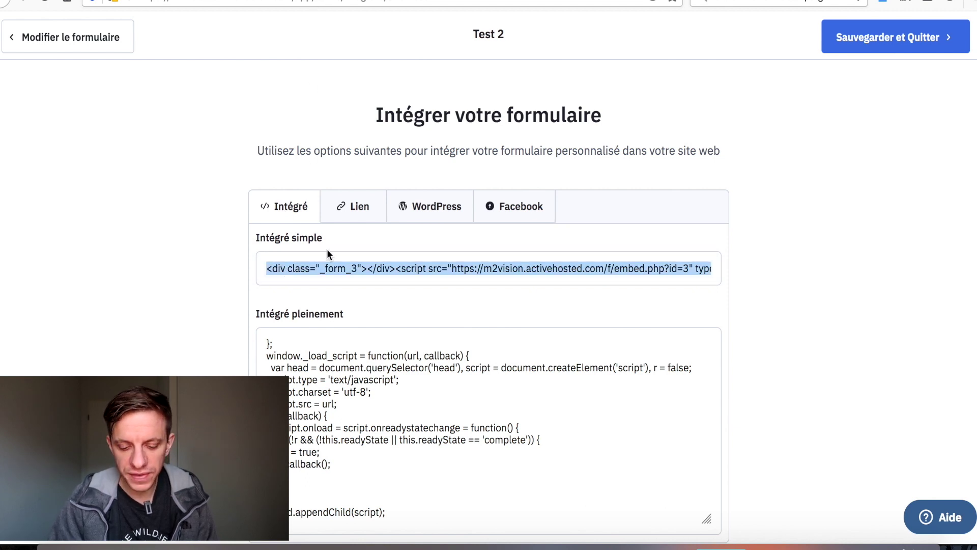
Step: Switch to systeme.io and open the test ActiveCampaign funnel's Page de capture in the page editor
key(ctrl+Tab)
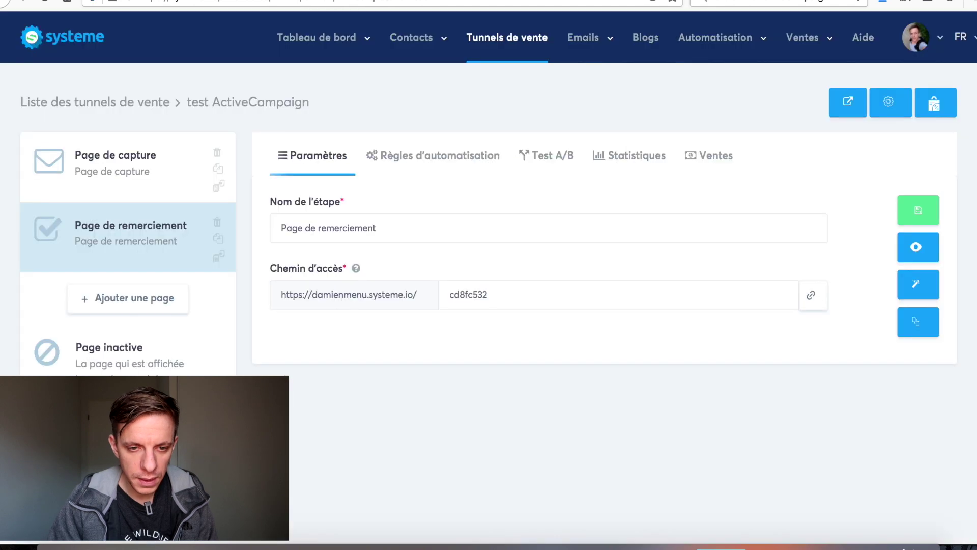
click(127, 183)
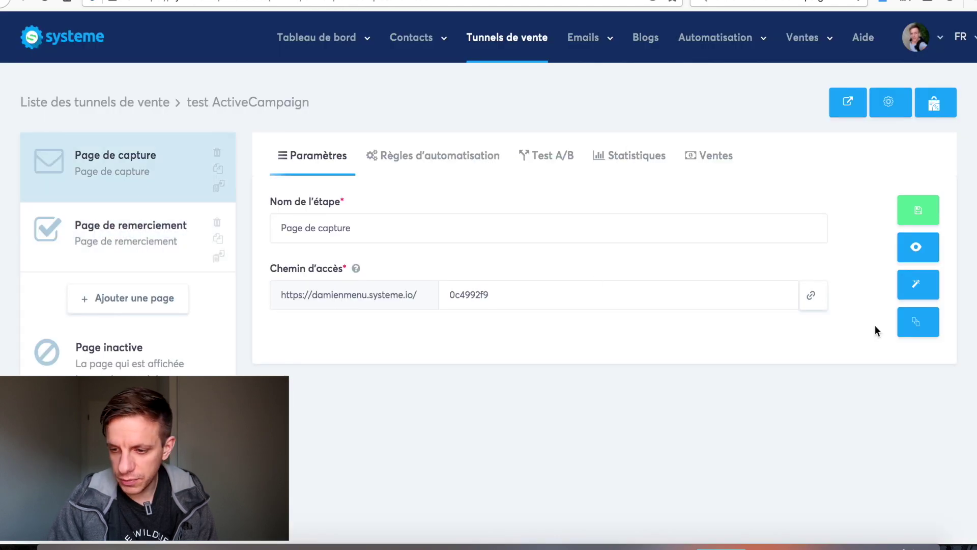
click(918, 285)
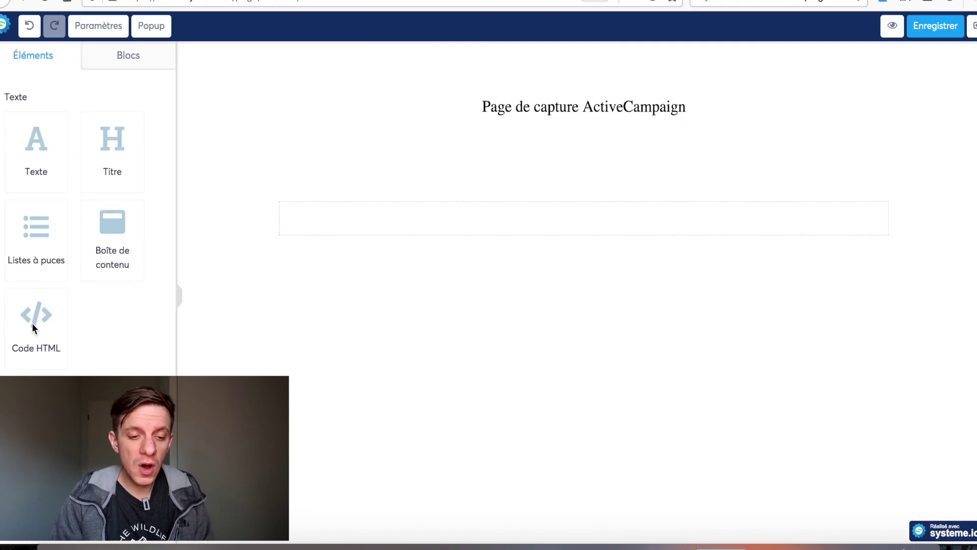
Step: Add a Code HTML element below the page title, replace its content with the copied embed code, and save the page
drag(33, 314, 451, 200)
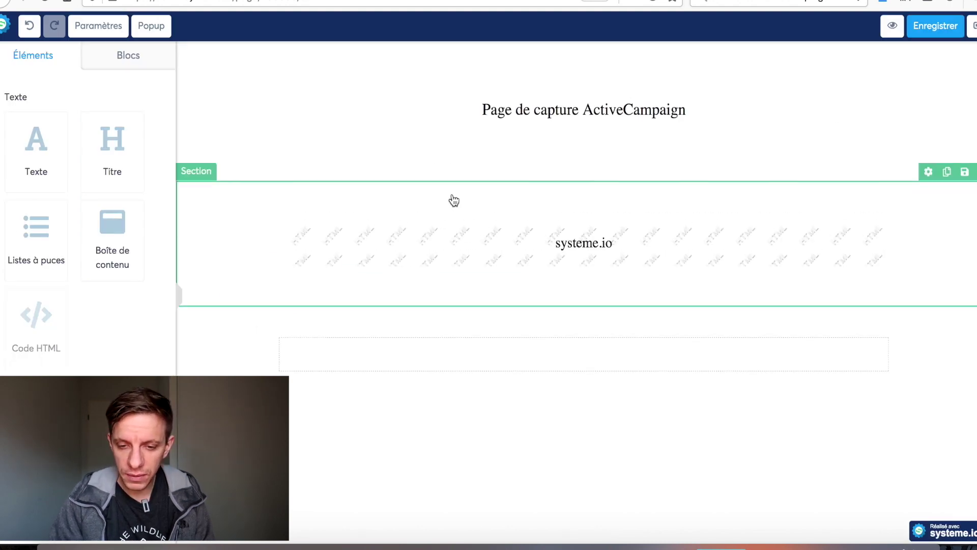
click(583, 239)
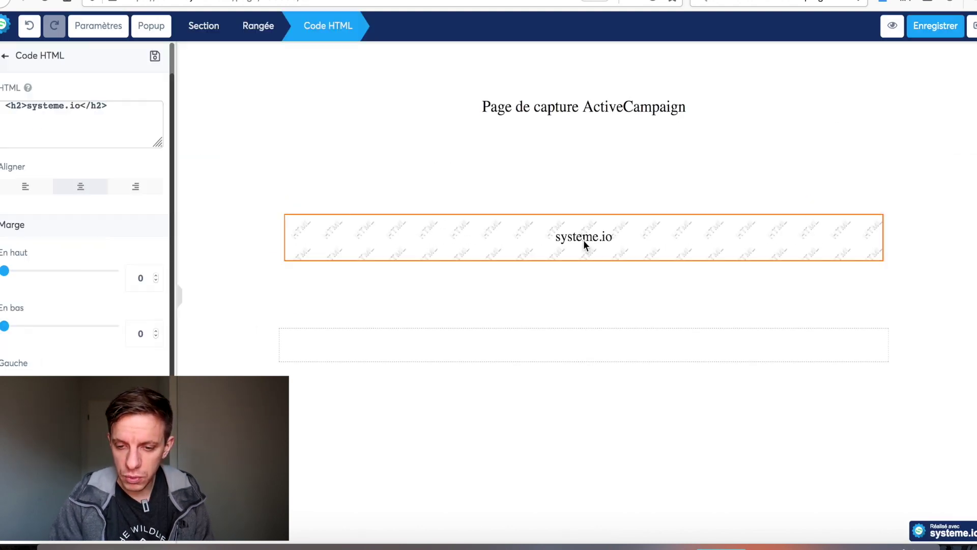
click(60, 127)
key(ctrl+a)
key(ctrl+v)
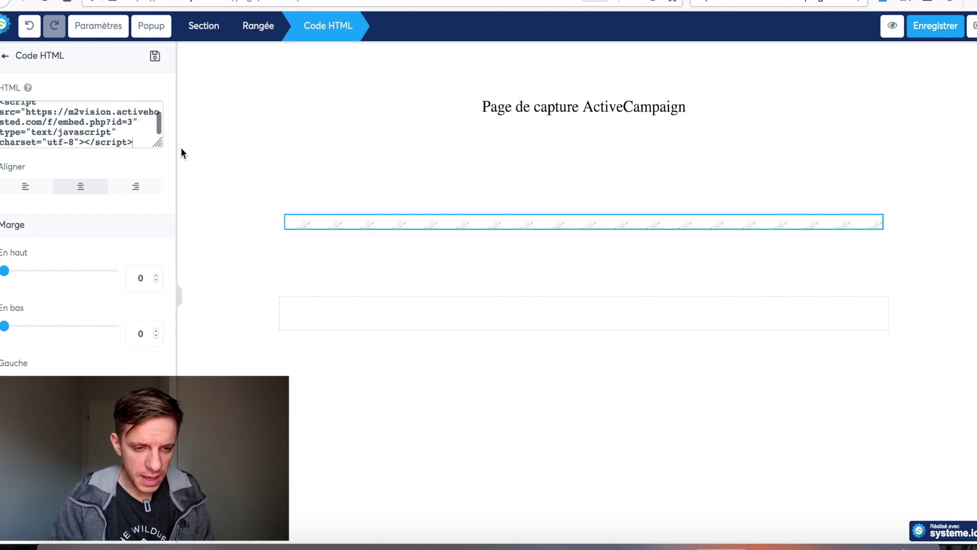
click(239, 150)
click(926, 29)
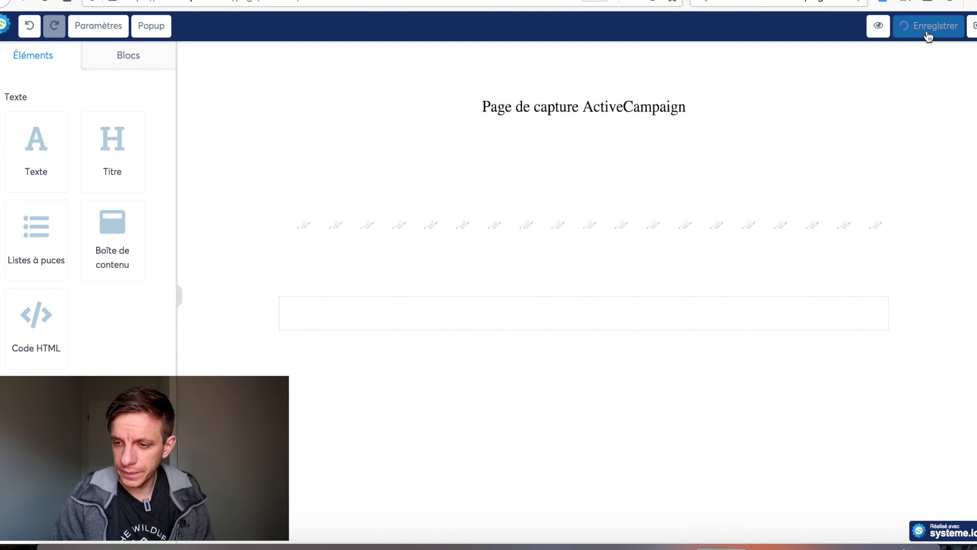
Step: Preview the capture page to check the embedded subscription form, and close the preview
click(892, 27)
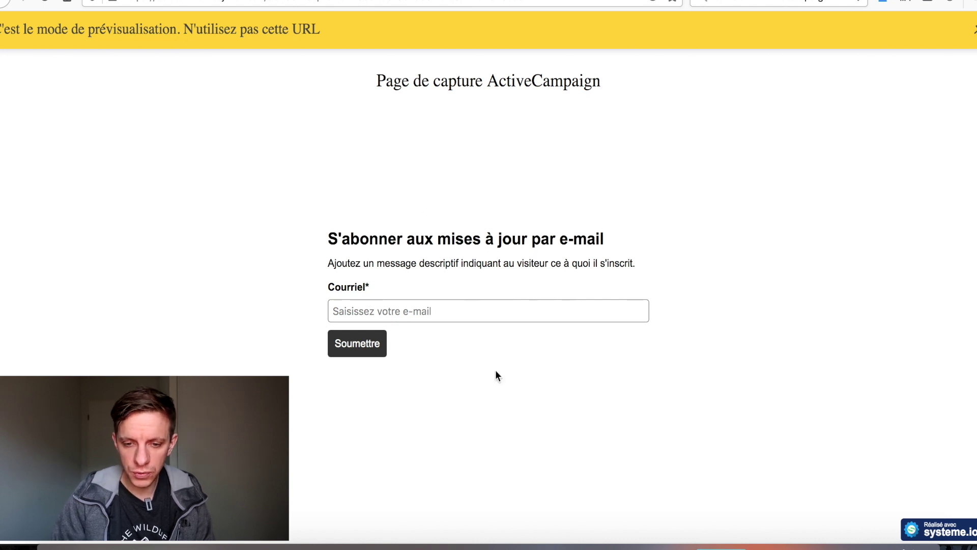
drag(496, 375, 415, 161)
click(439, 108)
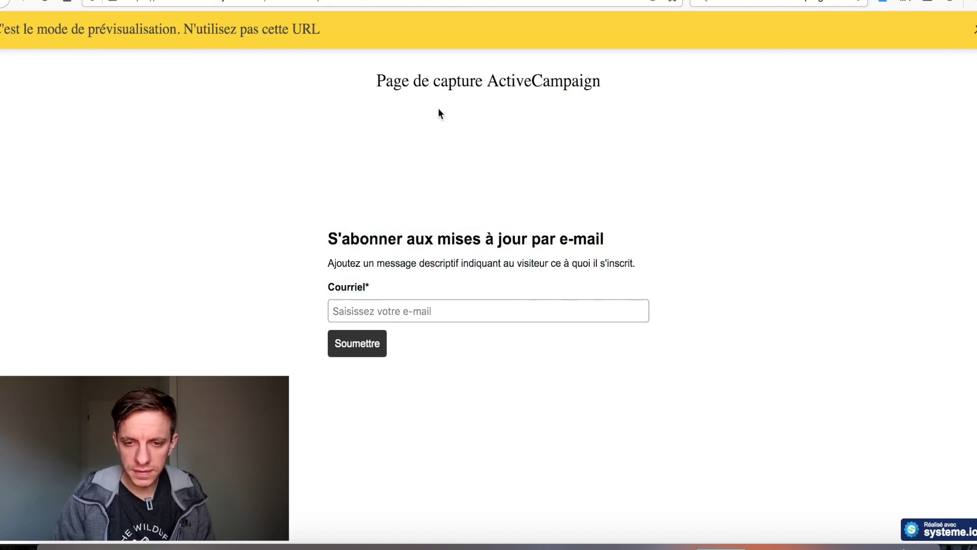
key(ctrl+w)
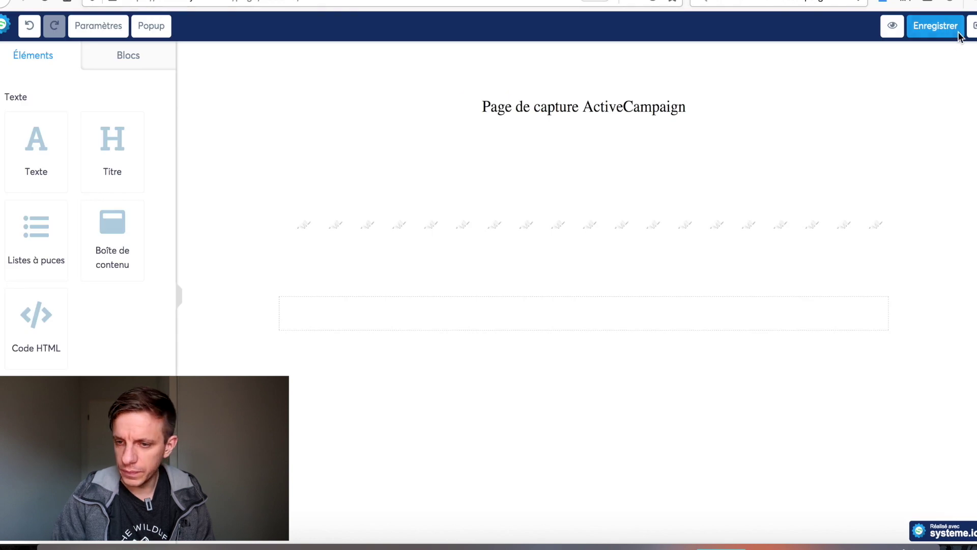
Step: Add an Image element between the page title and the Code HTML element and open its settings
drag(40, 438, 476, 175)
click(563, 293)
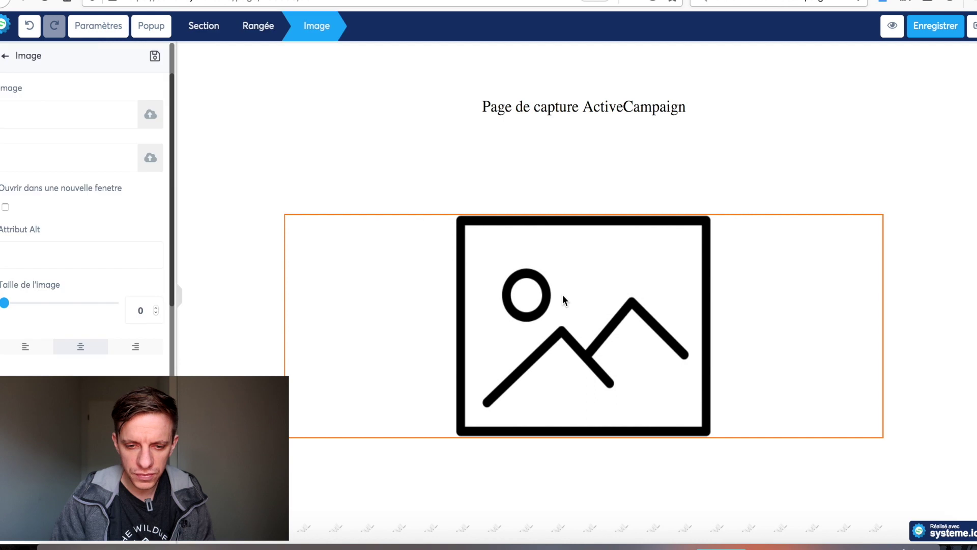
Step: Insert template-ig-sio.jpg from the account's existing images into the Image element
click(150, 114)
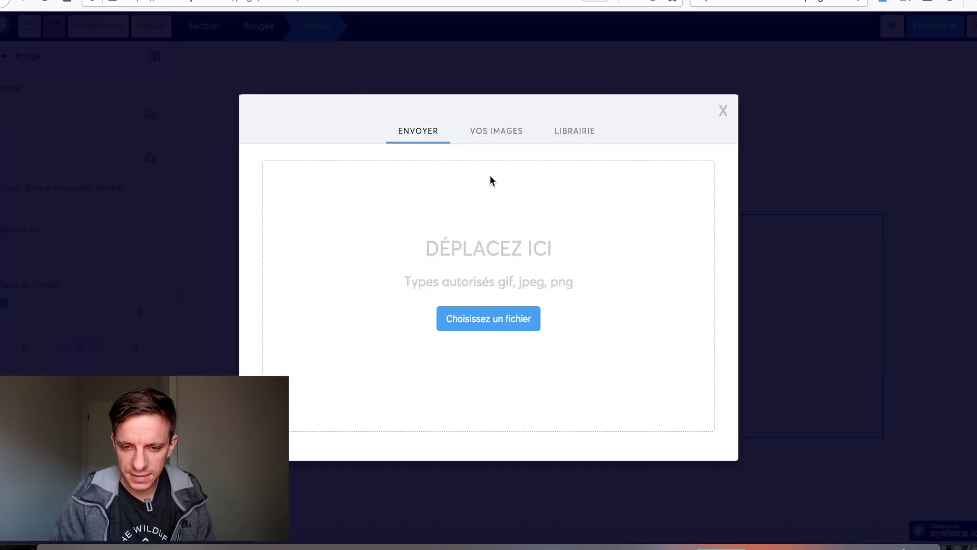
click(489, 106)
click(302, 175)
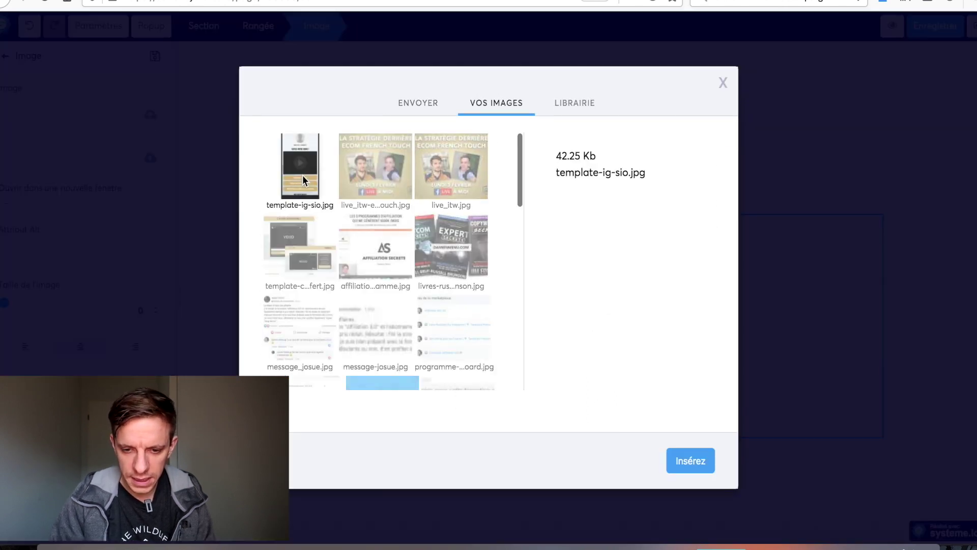
click(694, 463)
Step: Shrink the inserted phone mockup image to a small thumbnail above the form, and deselect it
click(643, 305)
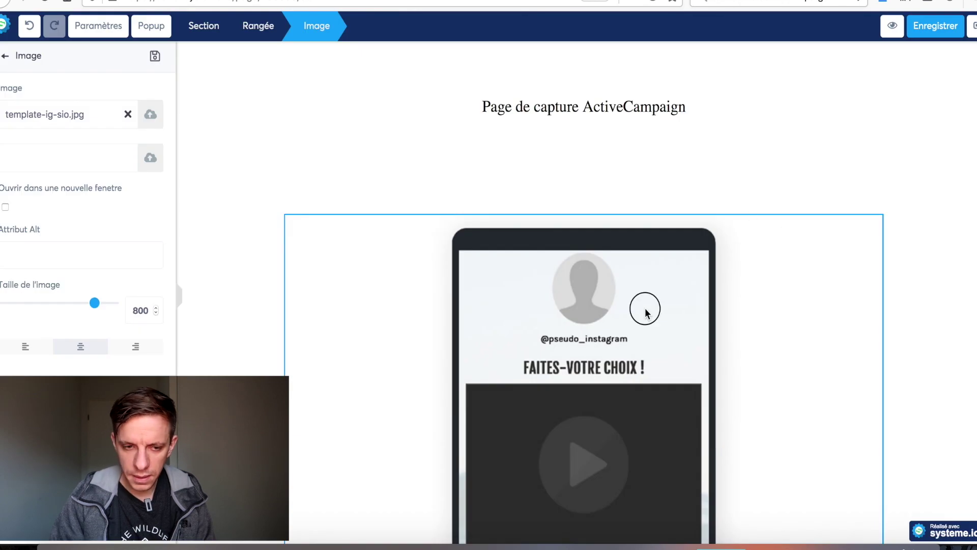
scroll(628, 191, down, 2)
click(629, 192)
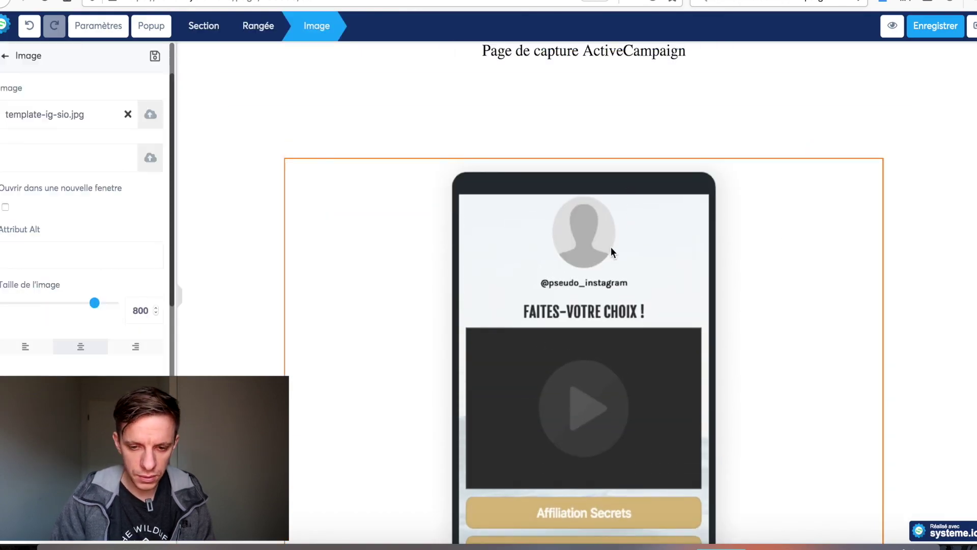
drag(94, 303, 18, 301)
click(328, 181)
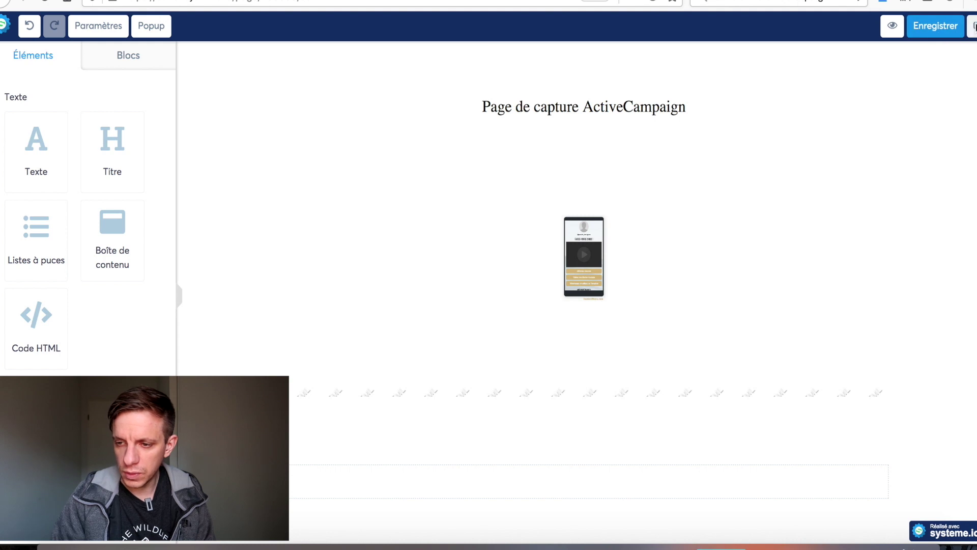
Step: Exit the page editor and view the test ActiveCampaign funnel's live capture page, examining the image and embedded subscription form
click(971, 26)
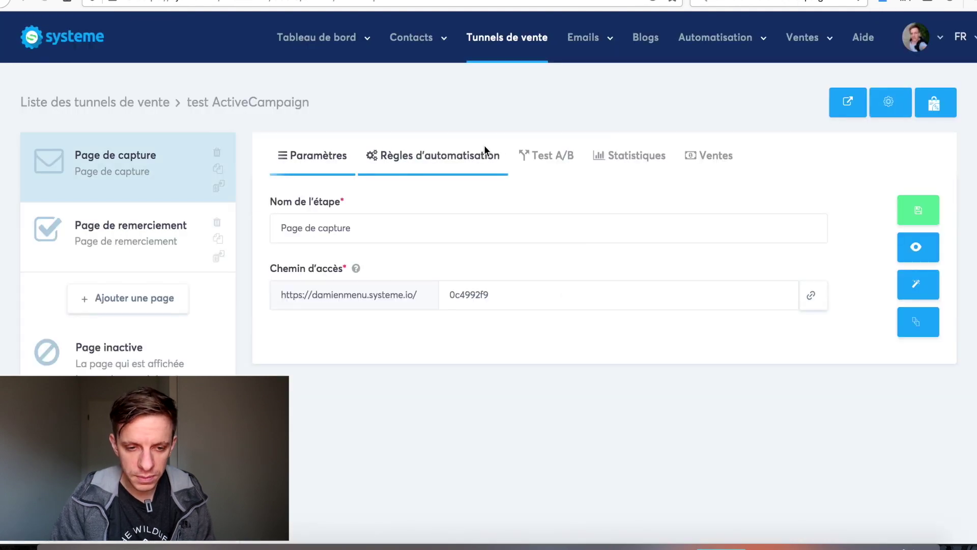
click(849, 101)
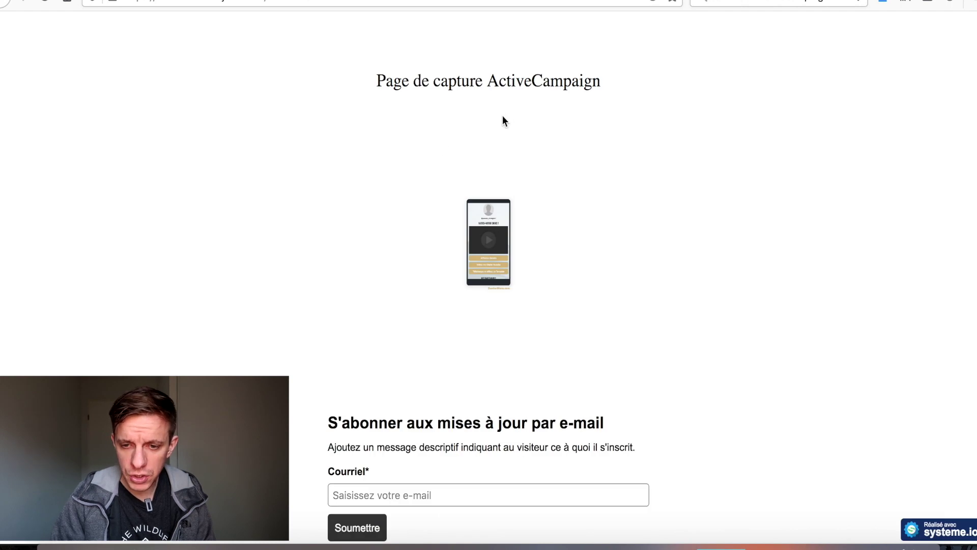
scroll(509, 124, down, 1)
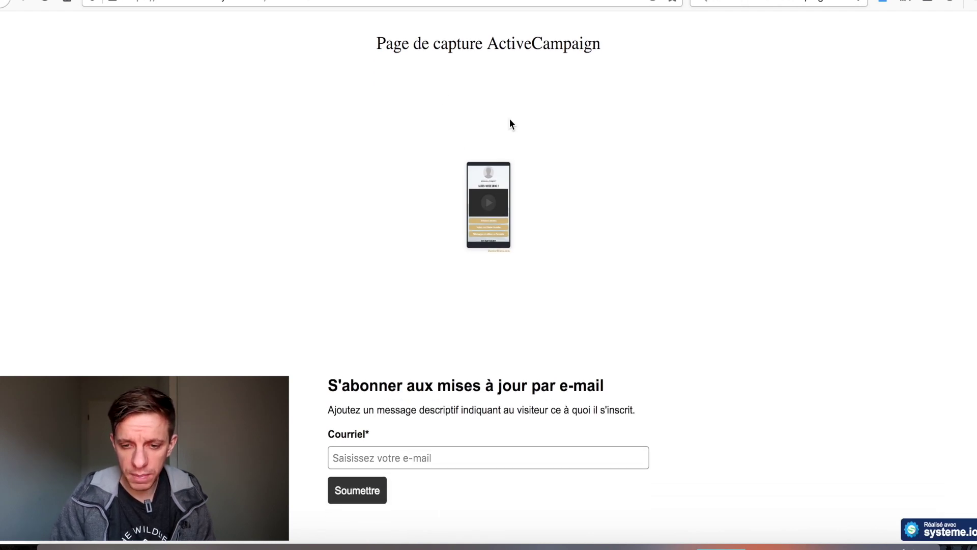
scroll(524, 201, down, 2)
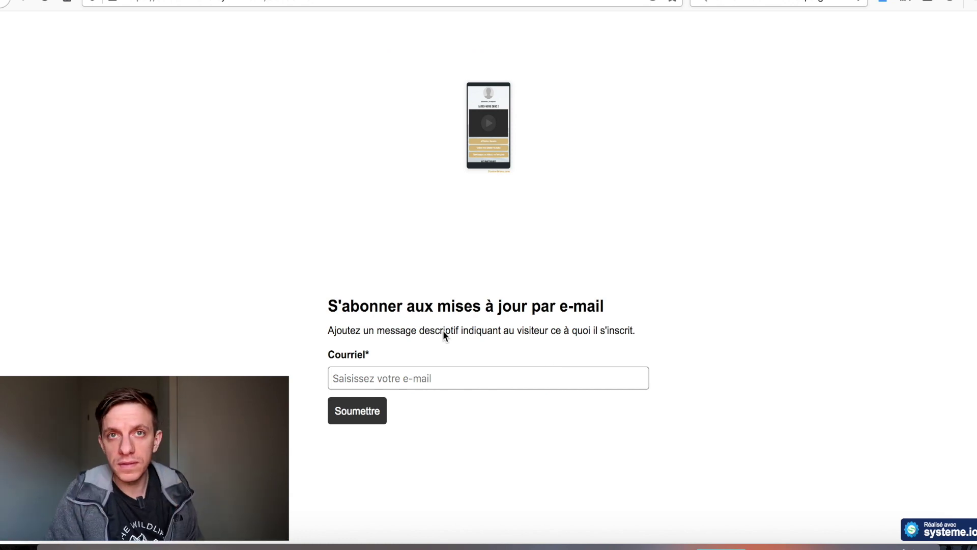
drag(498, 422, 331, 258)
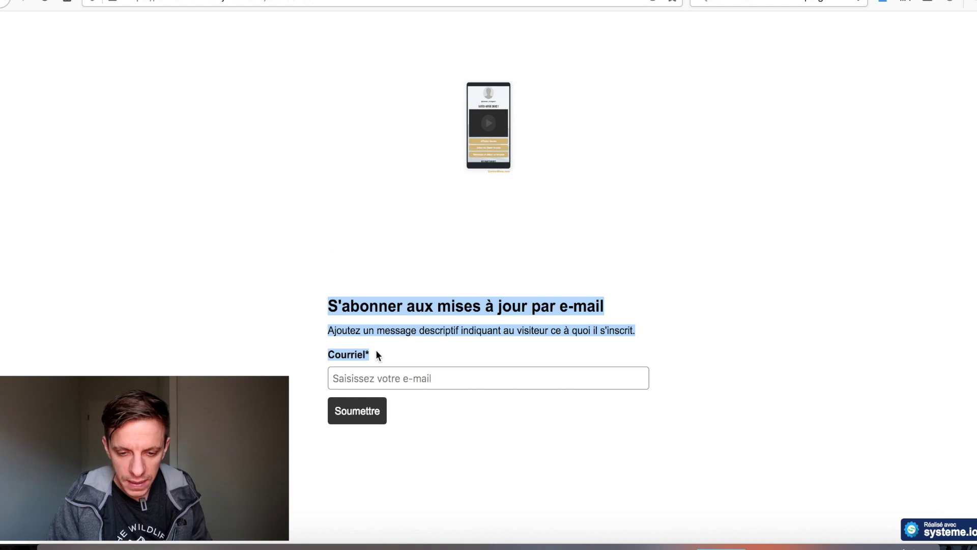
Step: Fill in the subscription form's e-mail field with the saved test e-mail address and submit it
click(368, 378)
text(d)
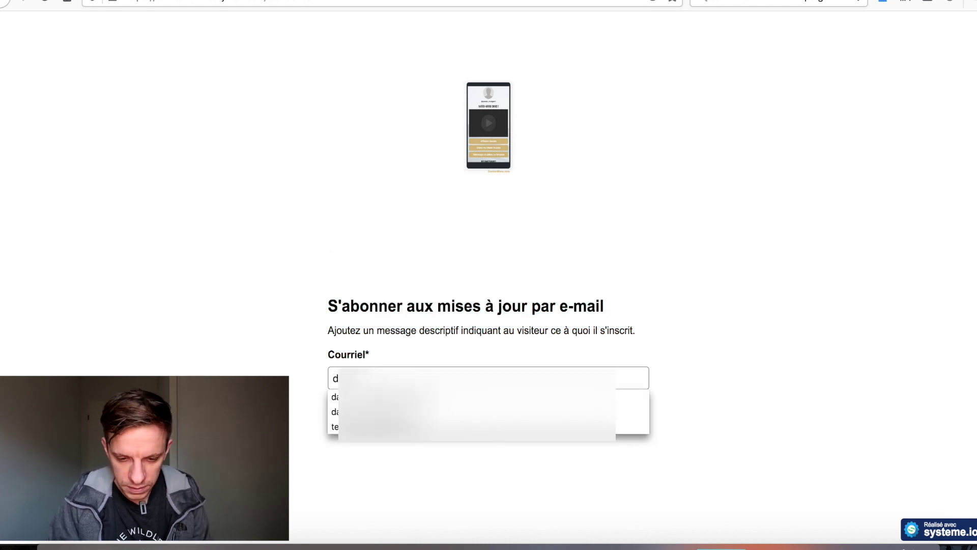
key(Down)
key(Return)
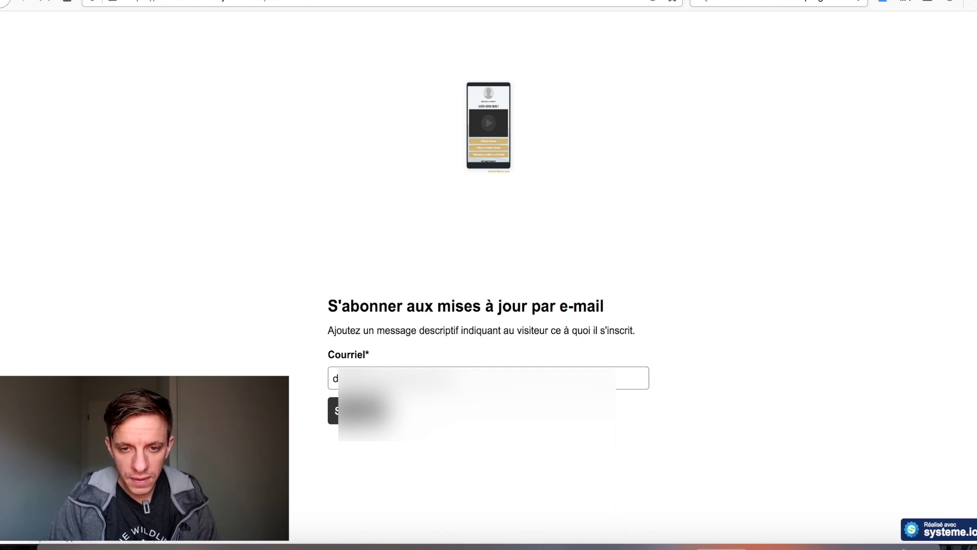
click(366, 414)
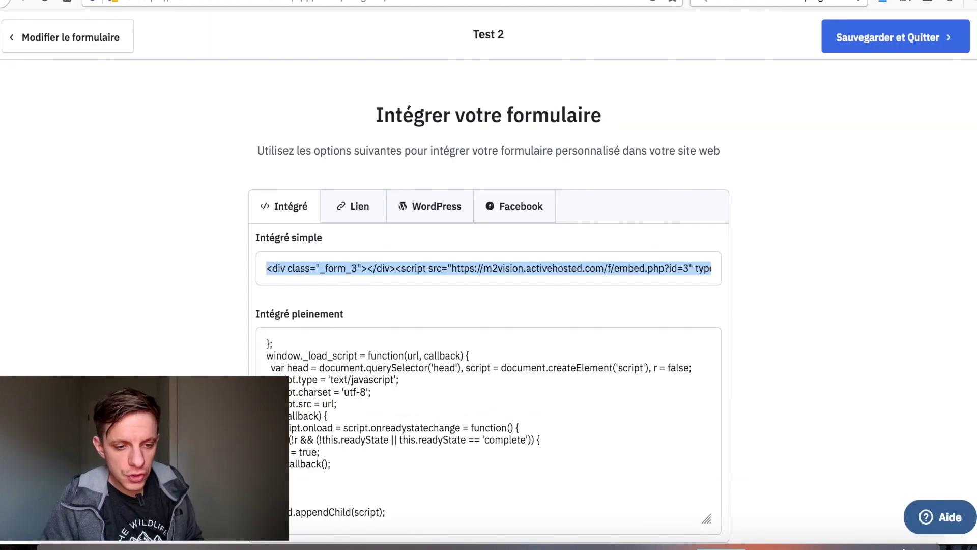
Step: Save and quit the Test 2 form in ActiveCampaign, and open the contact lists overview
click(883, 37)
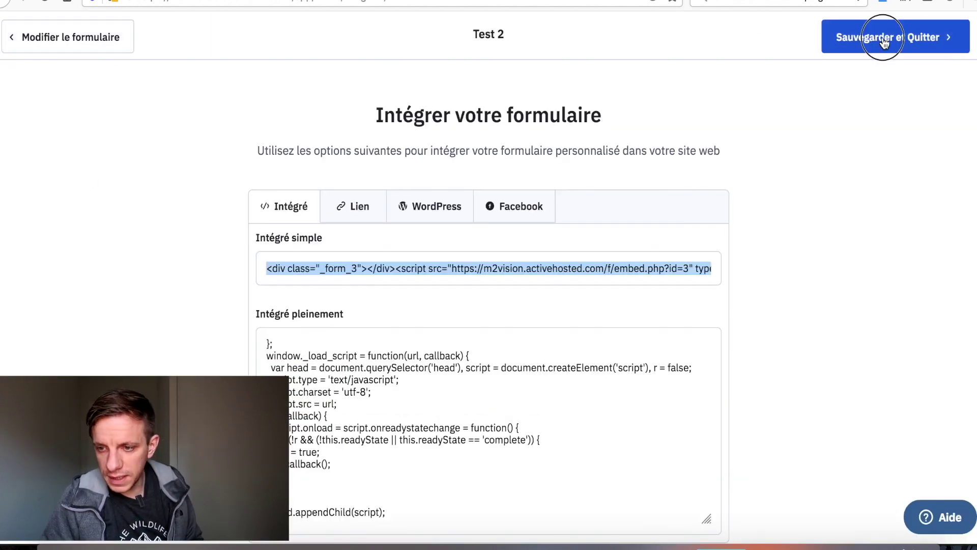
click(14, 251)
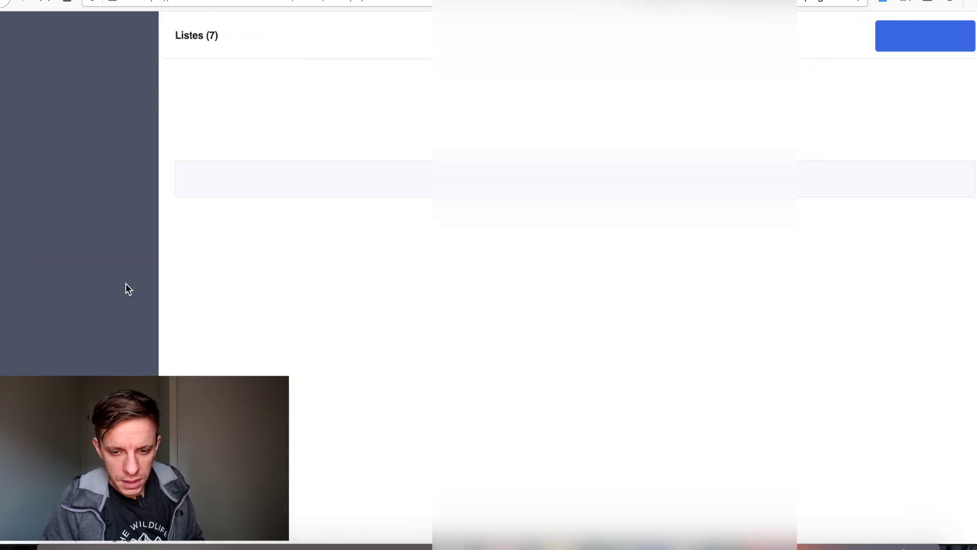
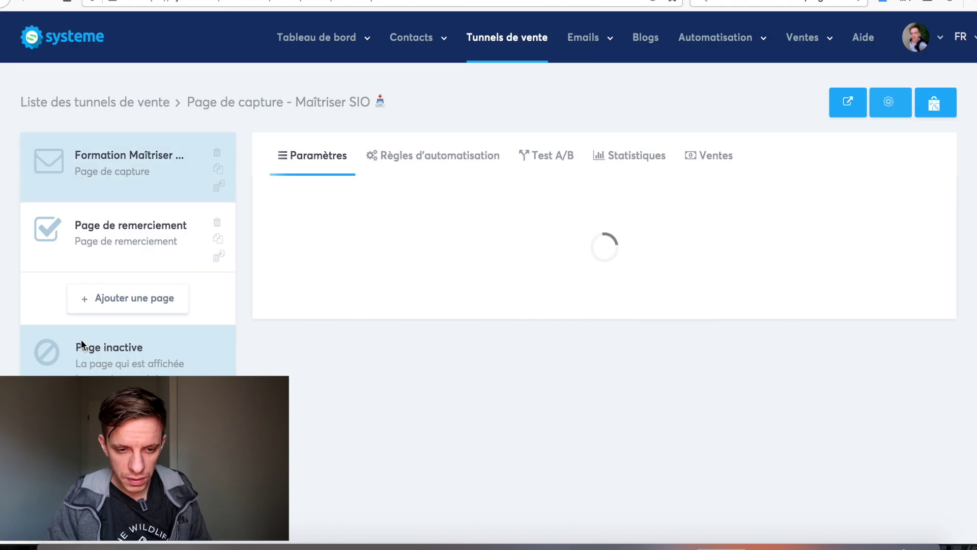
Step: Open the Formation Maîtriser SIO capture page of the Maîtriser SIO funnel in the systeme.io page editor
click(917, 284)
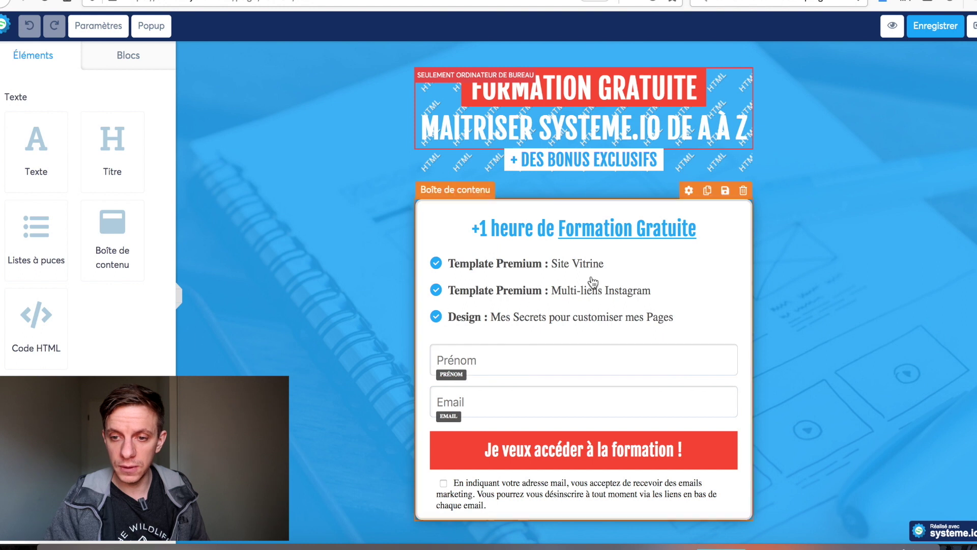
Step: Switch to Zapier and create a new Zap with Systeme.io as the trigger app
key(ctrl+Tab)
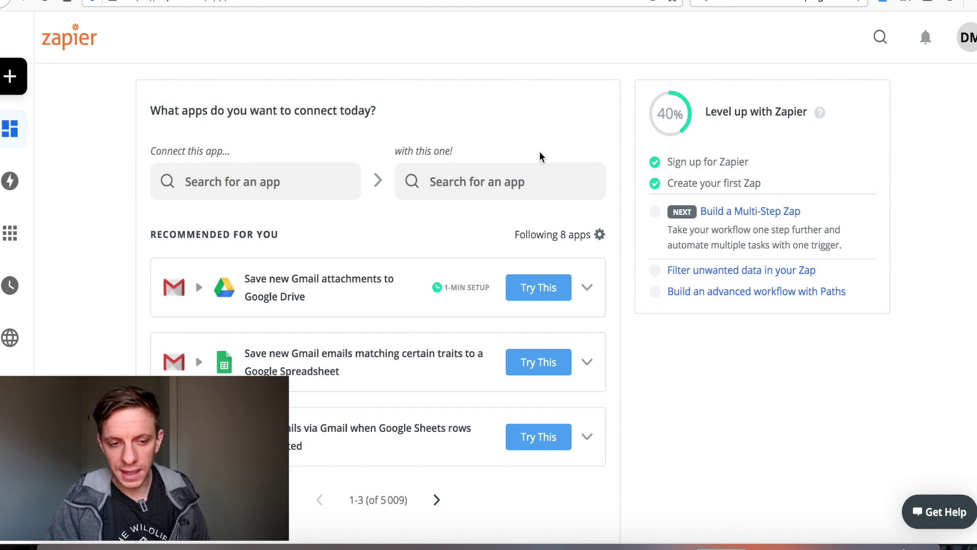
mouse_move(15, 77)
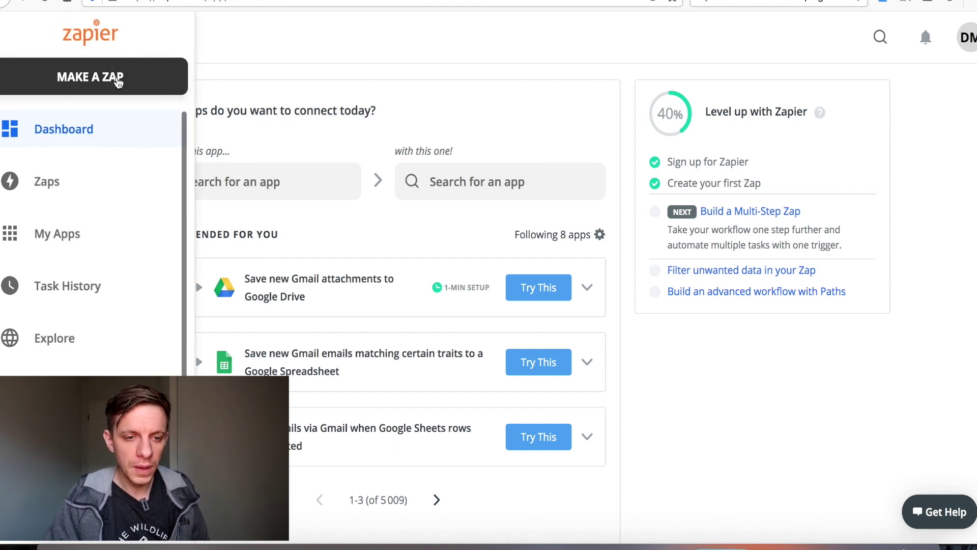
click(110, 77)
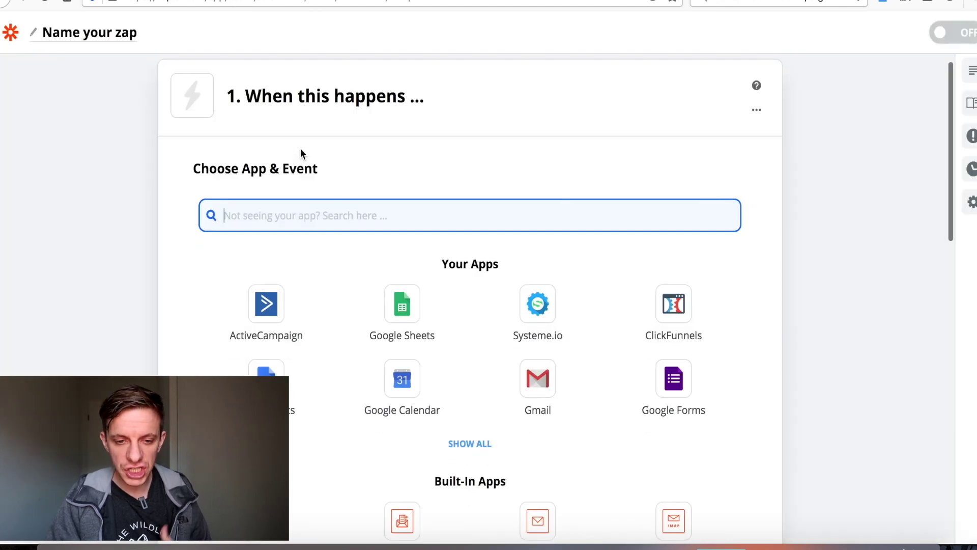
scroll(304, 301, down, 3)
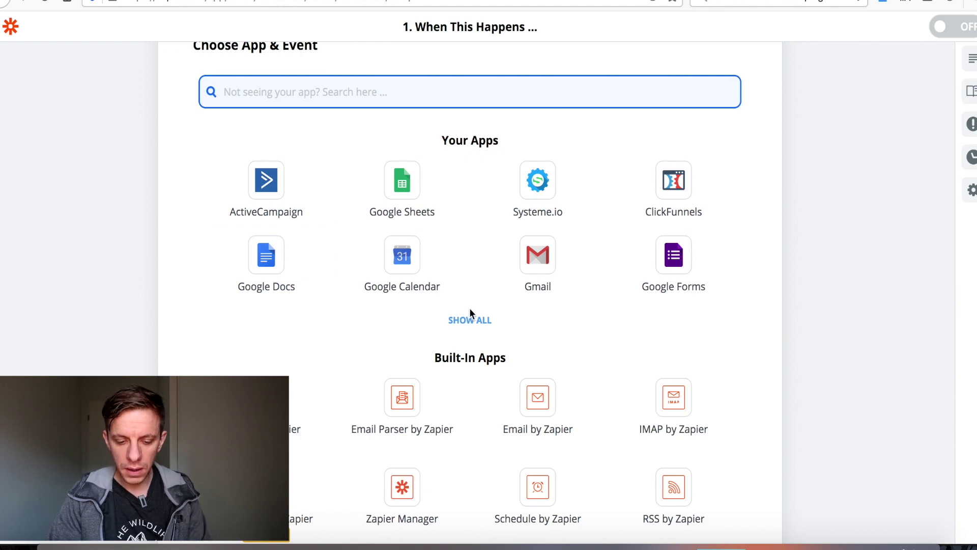
text(st)
key(BackSpace)
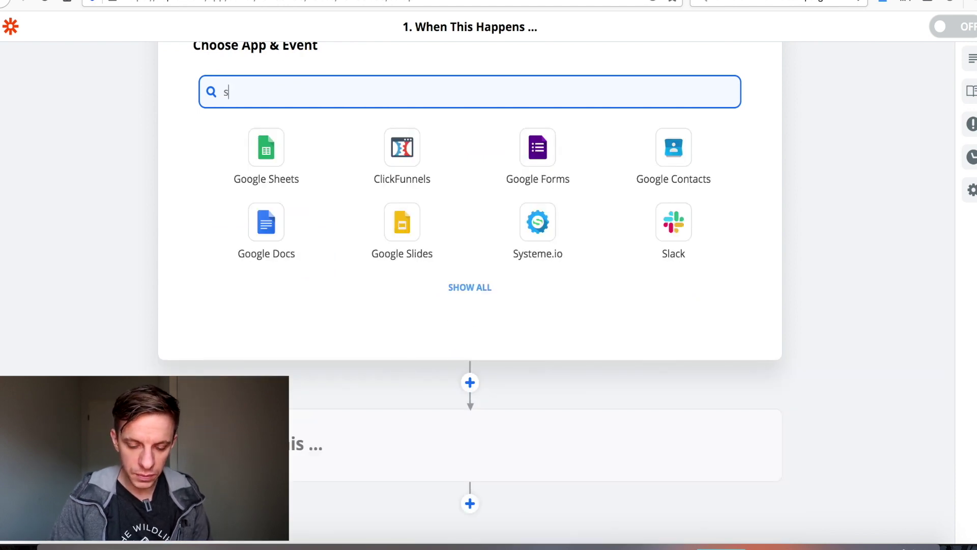
text(ys)
click(264, 148)
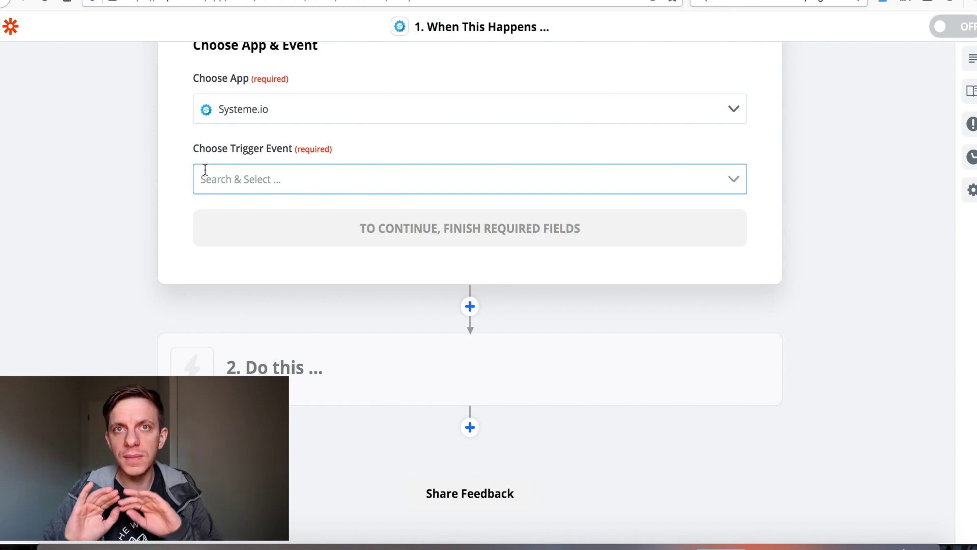
Step: Set the Systeme.io trigger event to New Optin
scroll(205, 173, up, 3)
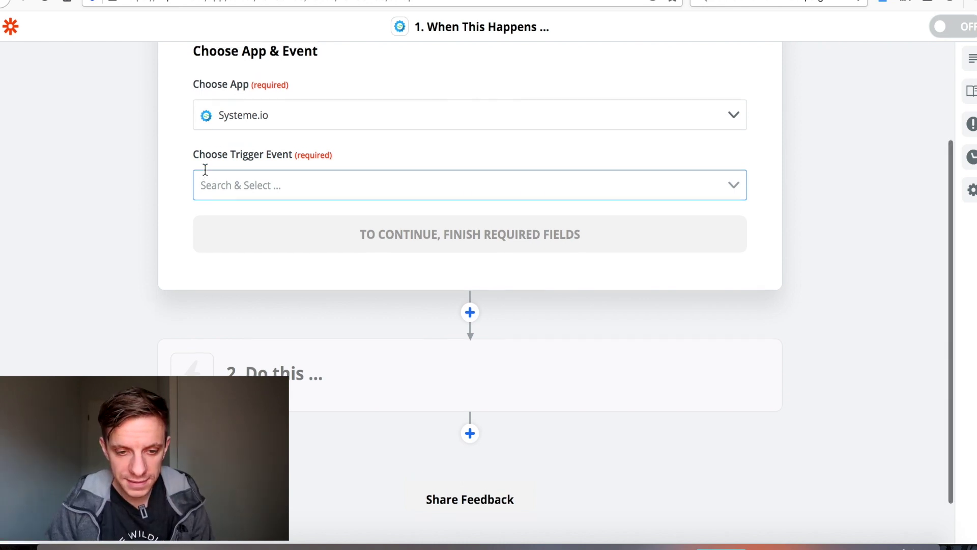
click(279, 243)
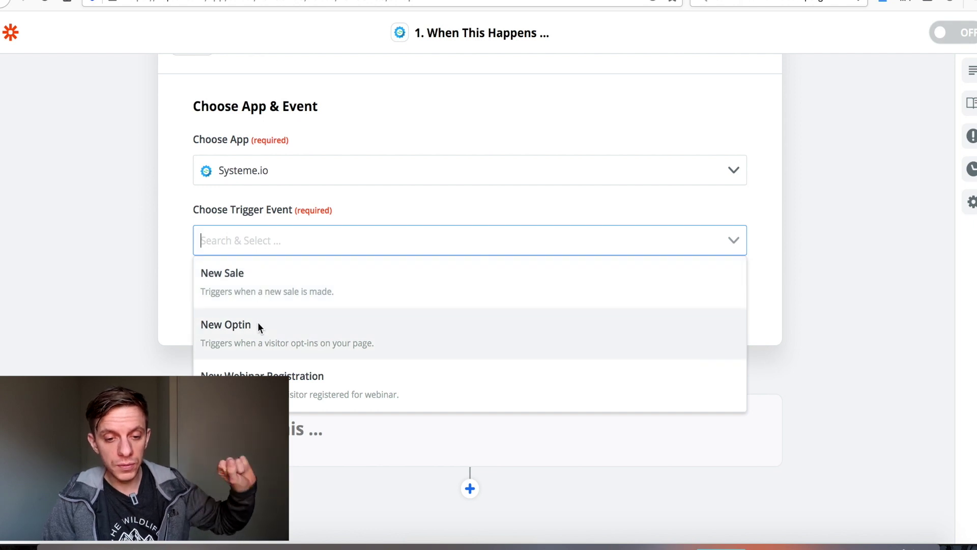
scroll(257, 322, down, 2)
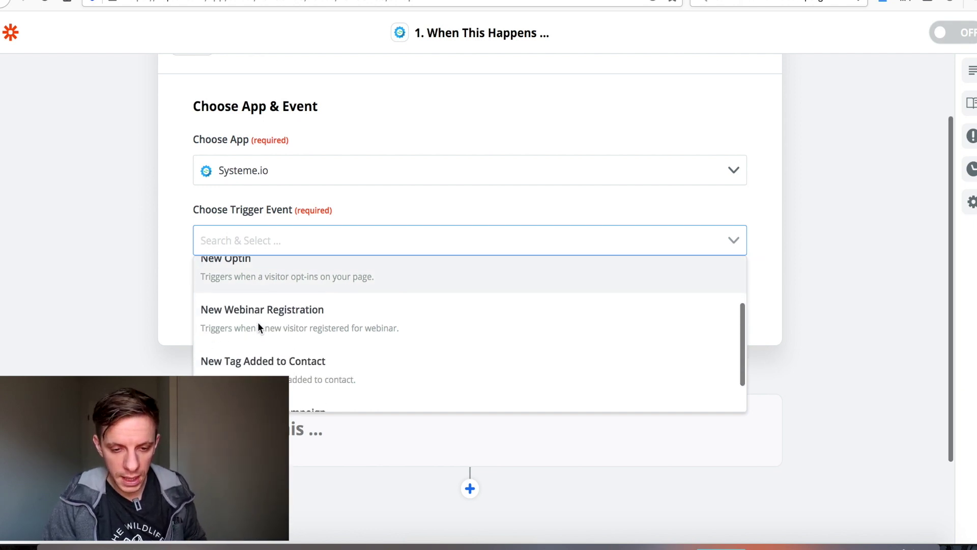
scroll(258, 321, down, 1)
scroll(257, 323, up, 3)
click(256, 327)
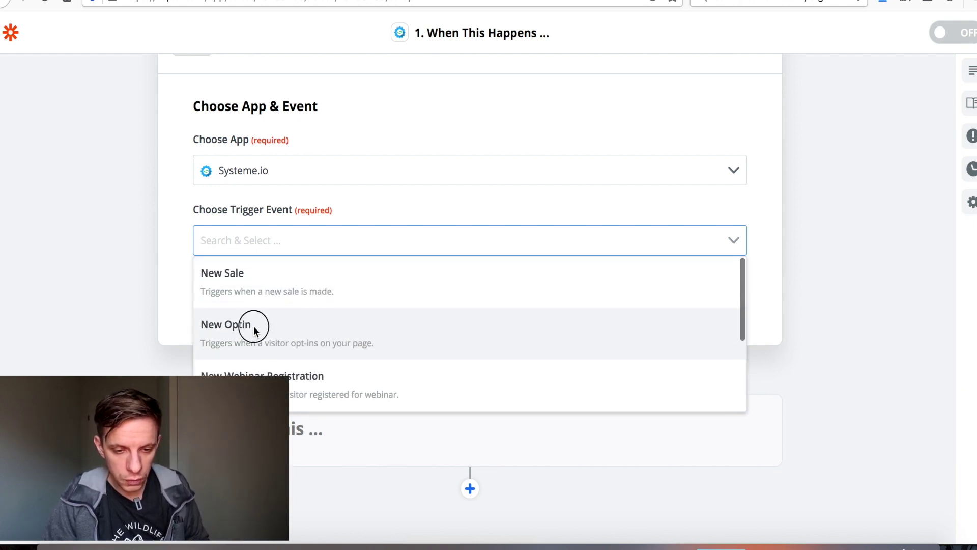
Step: Continue to the account choice, select the connected Systeme.io account for the New Optin trigger, and proceed to its customization
click(416, 296)
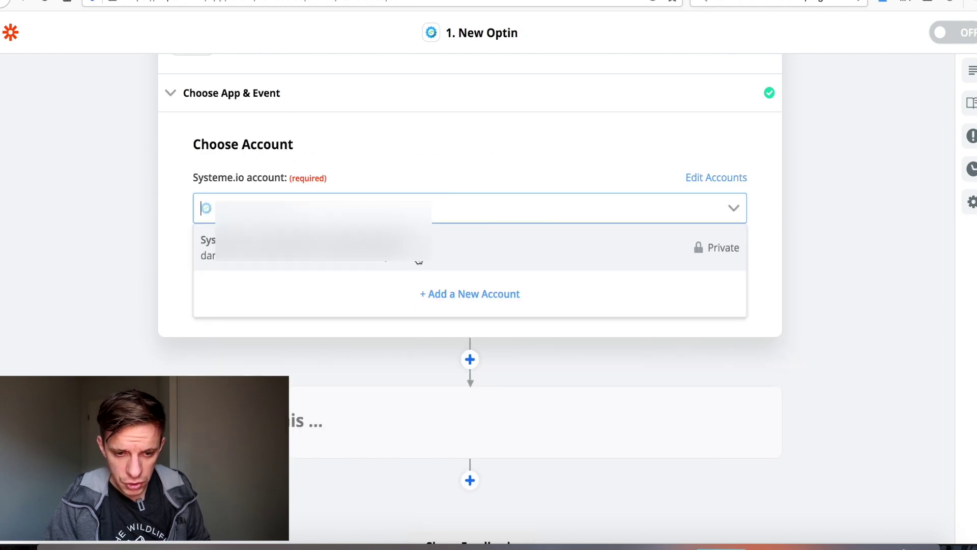
click(418, 260)
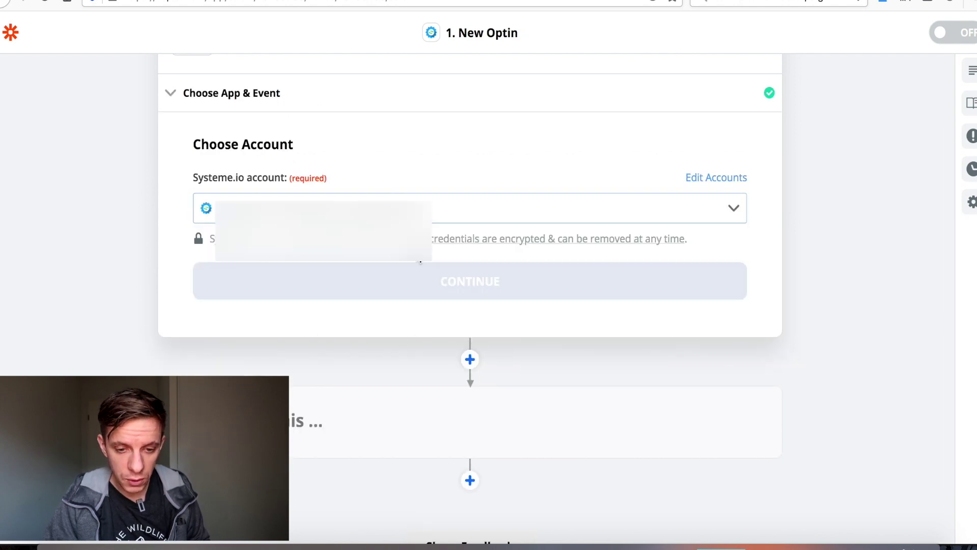
click(453, 285)
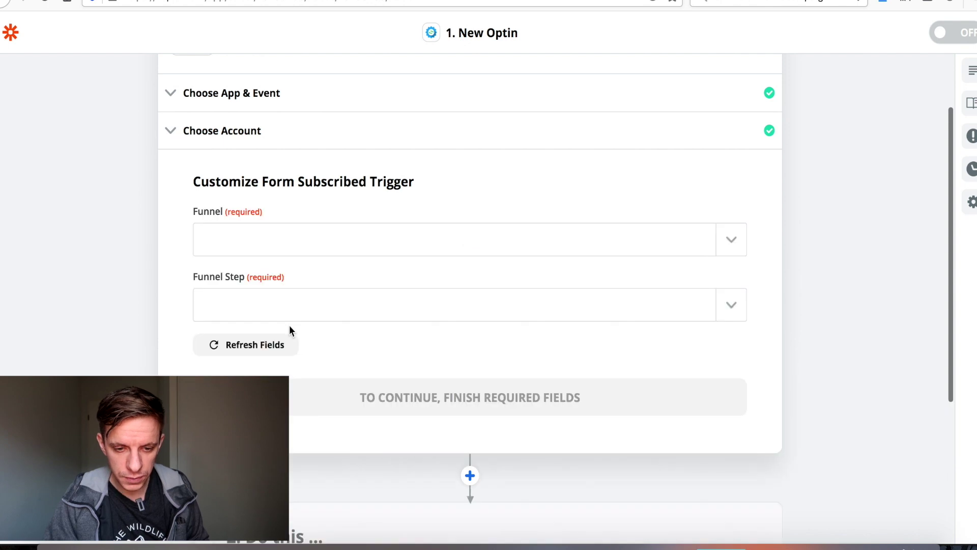
Step: Set the trigger's funnel to Page de capture - Maîtriser SIO and its funnel step to Formation Maîtriser SIO
click(244, 237)
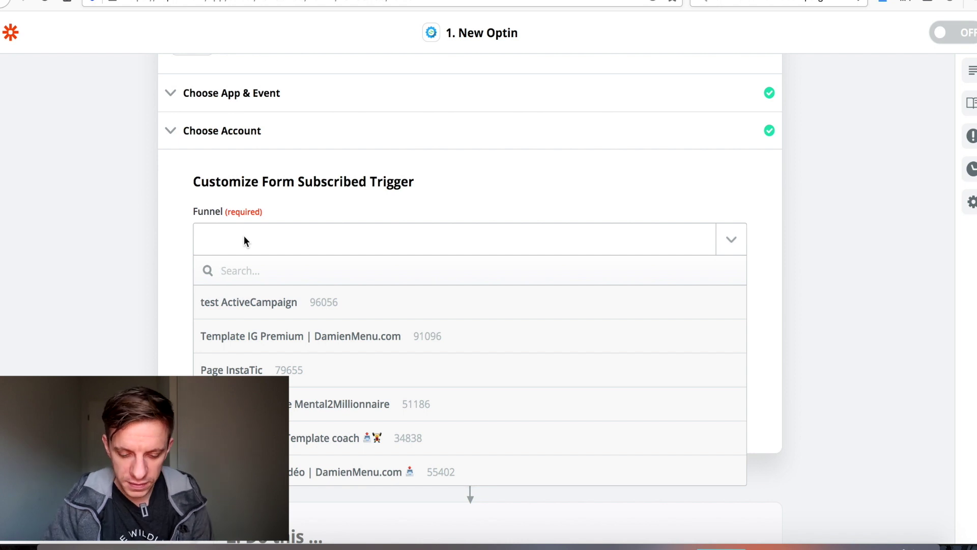
text(sio)
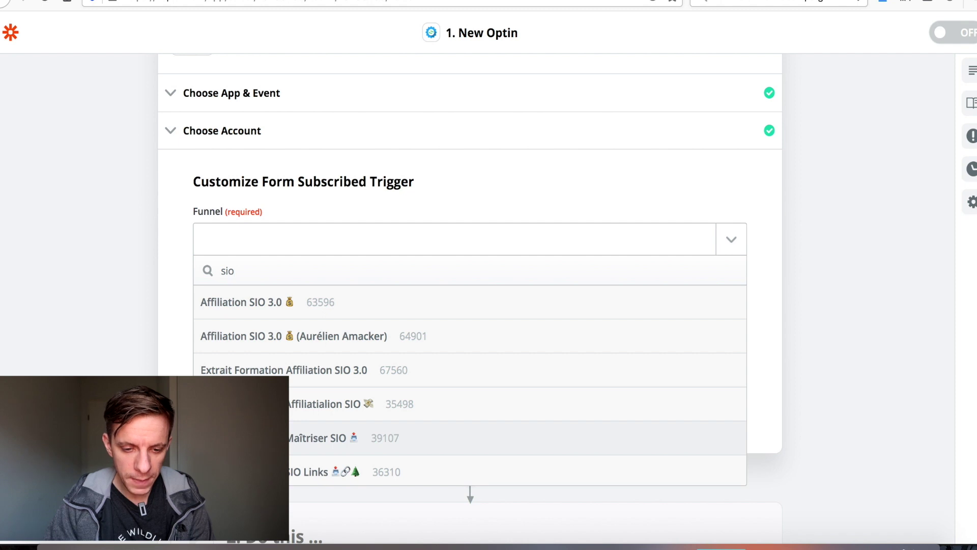
click(219, 438)
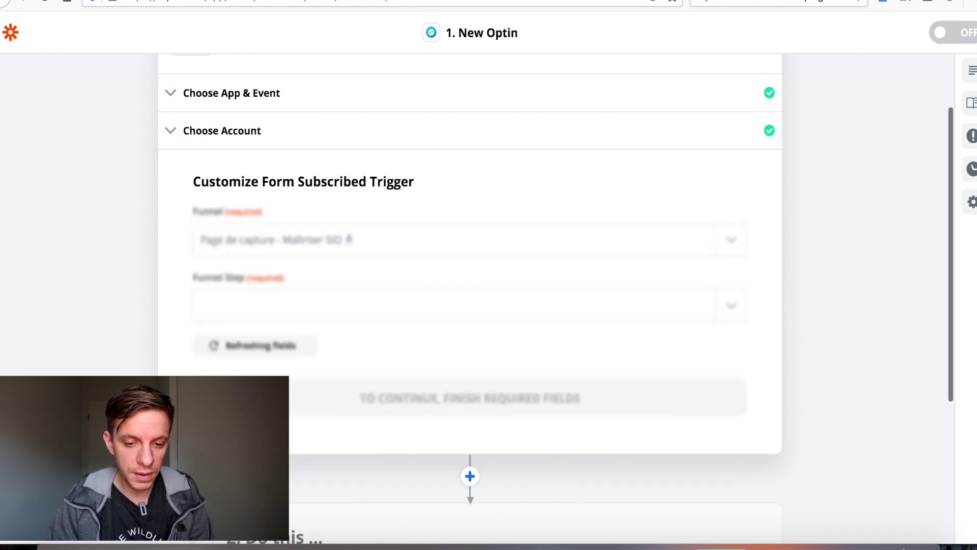
click(222, 309)
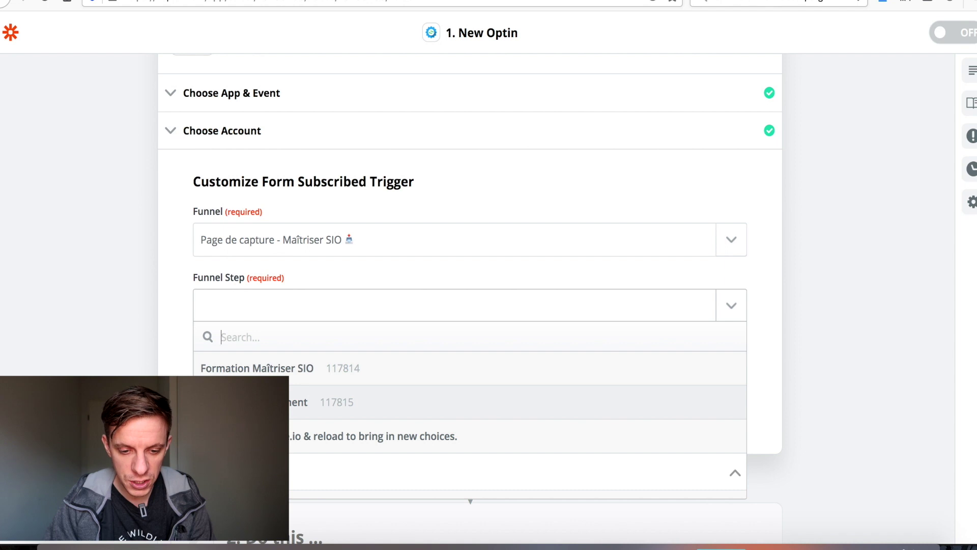
click(292, 380)
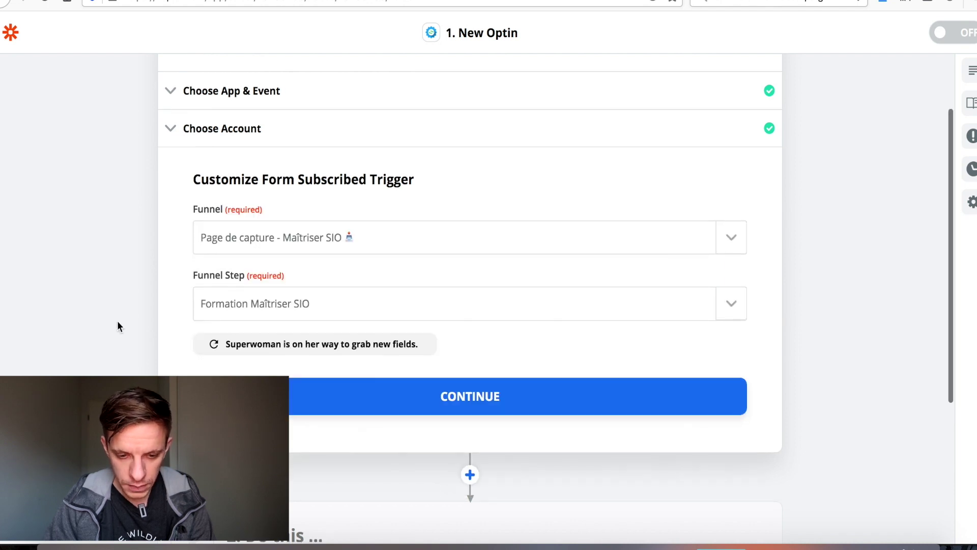
Step: Confirm the trigger's funnel settings, run the Systeme.io connection test, and continue to the action step
scroll(117, 326, down, 2)
click(448, 306)
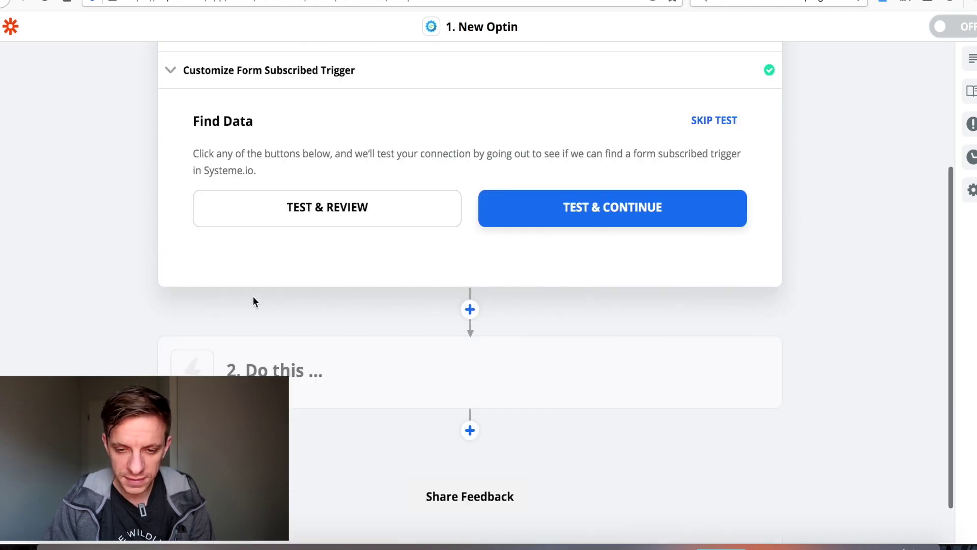
scroll(253, 300, down, 3)
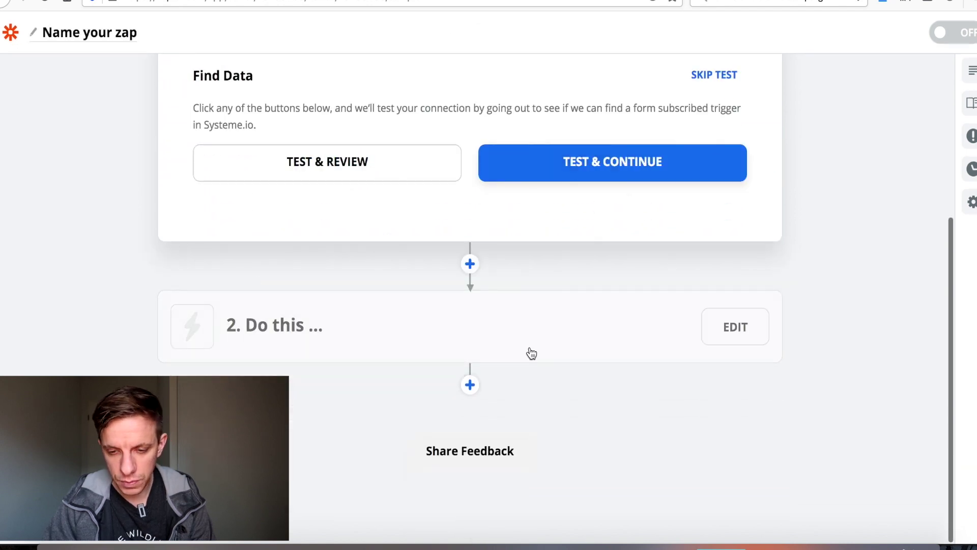
click(612, 170)
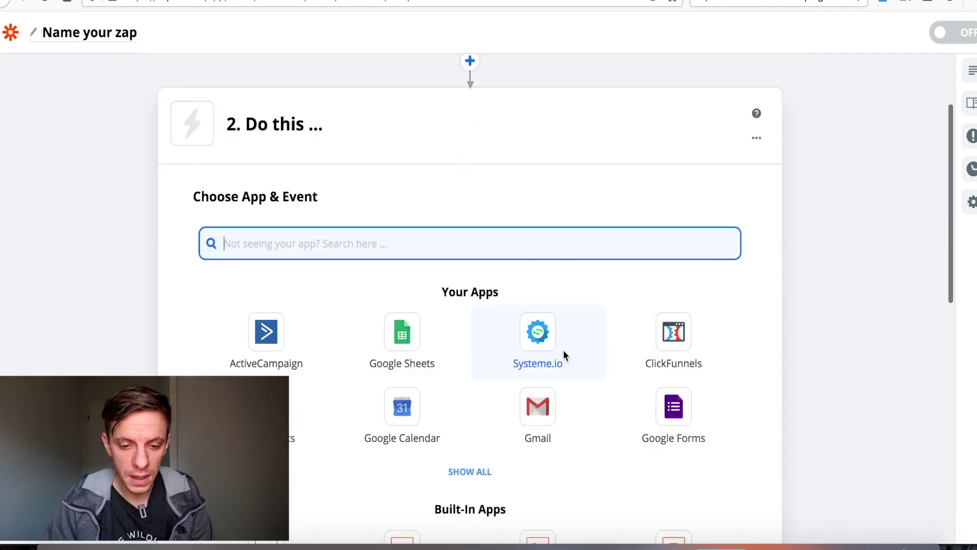
Step: Choose ActiveCampaign as the action app with the Create/Update Contact event, and continue to the account choice
click(275, 335)
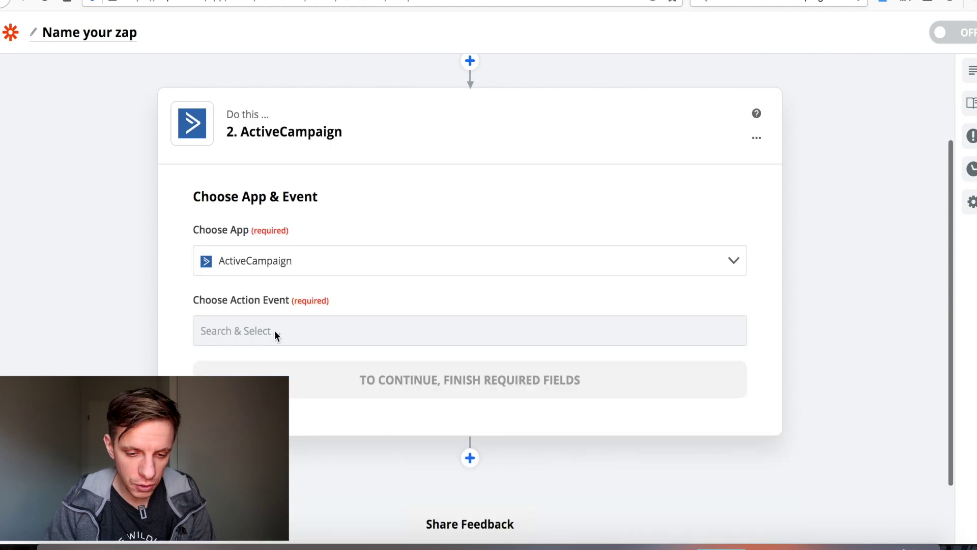
click(281, 332)
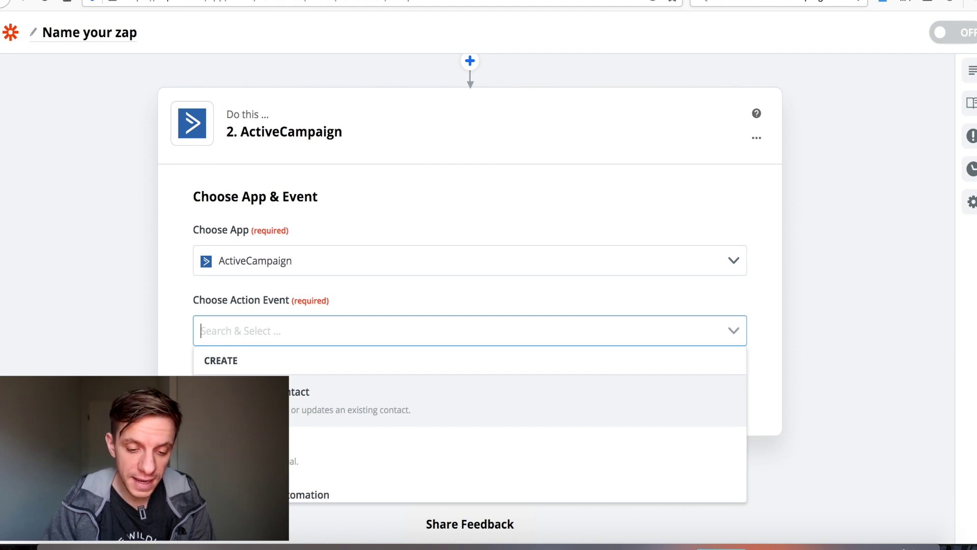
click(319, 391)
click(465, 379)
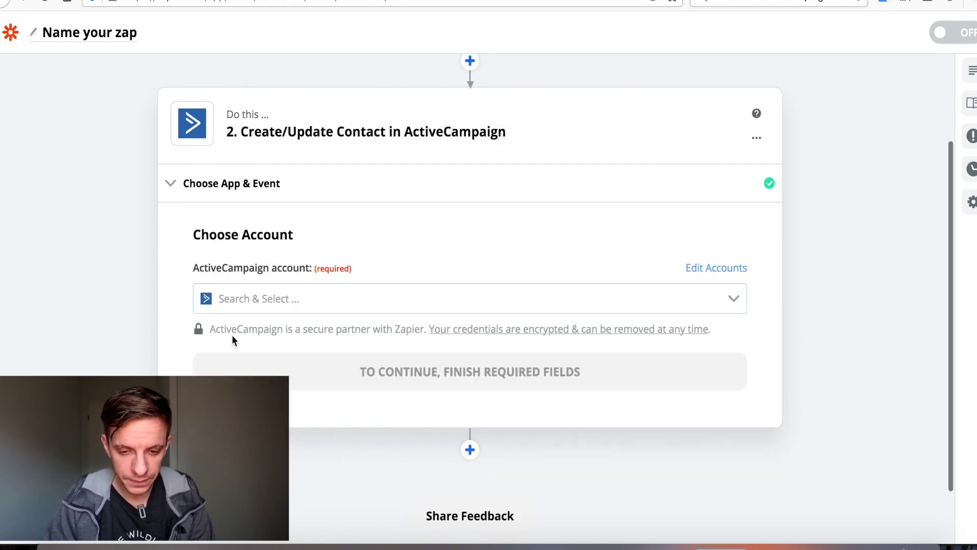
Step: Select the connected ActiveCampaign account for the action and proceed to the contact customization
click(241, 306)
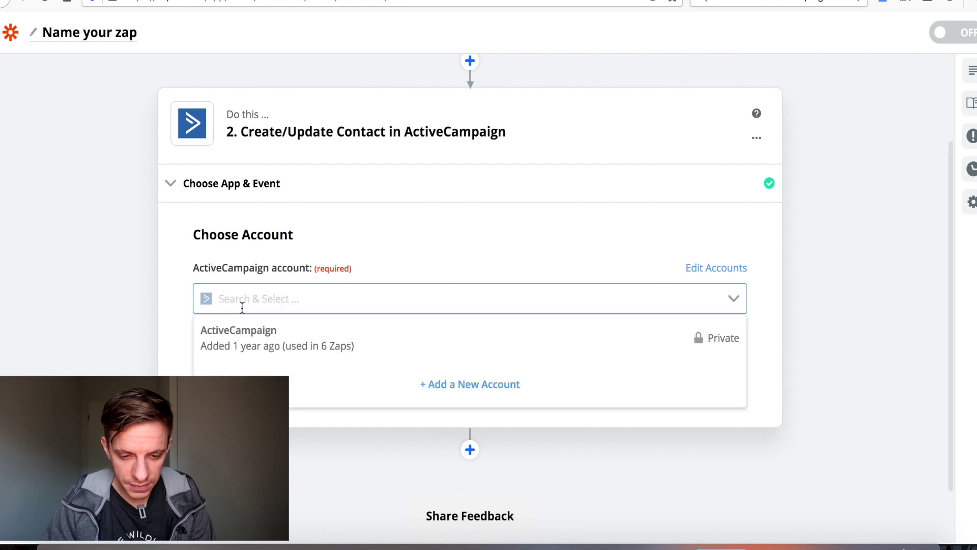
click(243, 337)
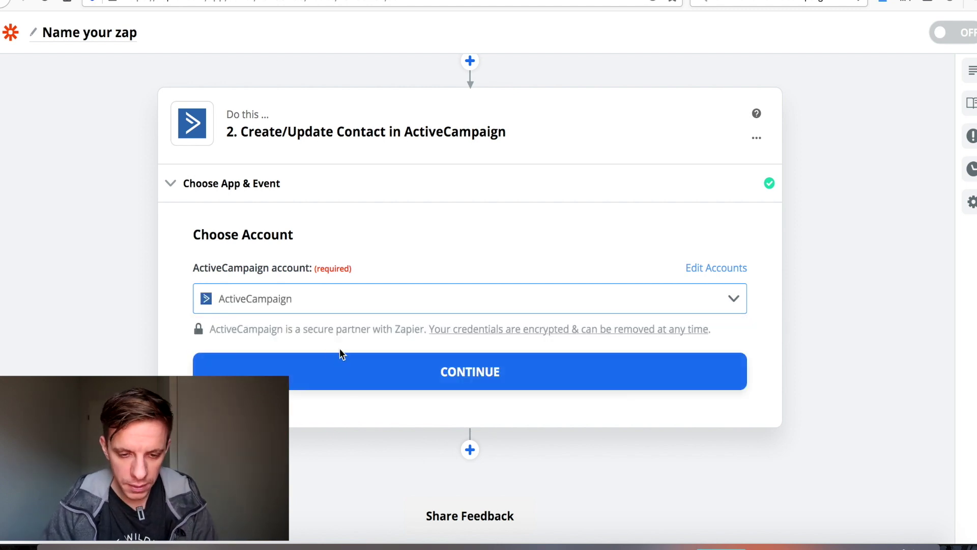
click(333, 369)
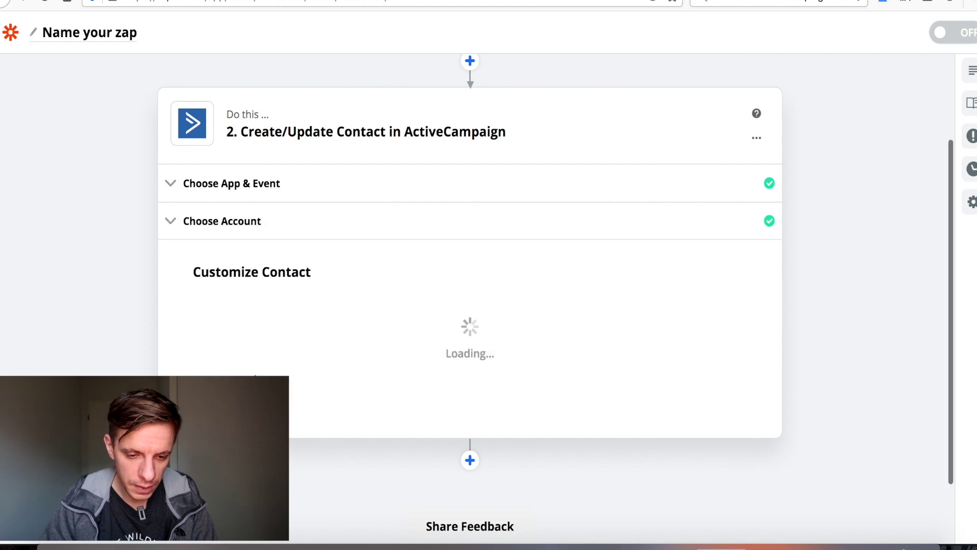
Step: Set the contact's list to Test SIO
scroll(183, 346, down, 3)
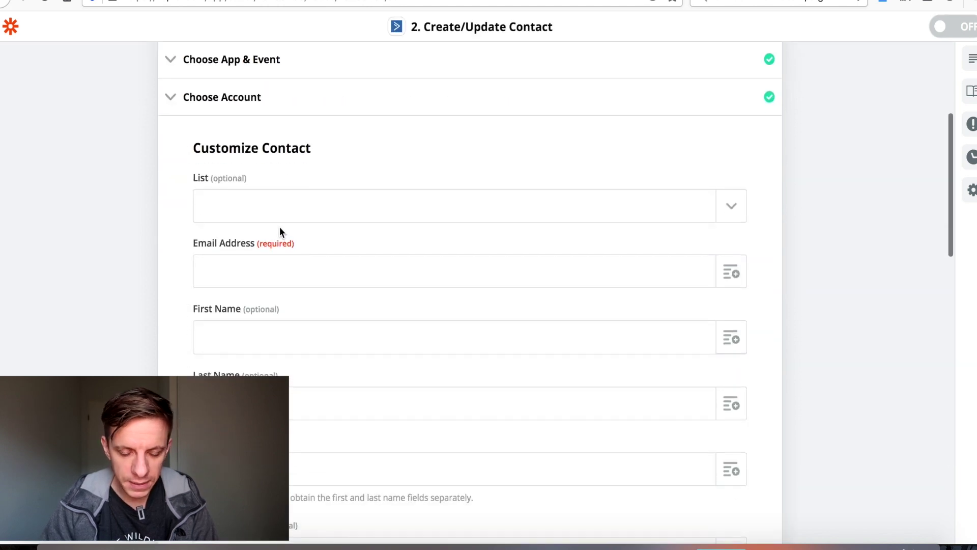
click(265, 216)
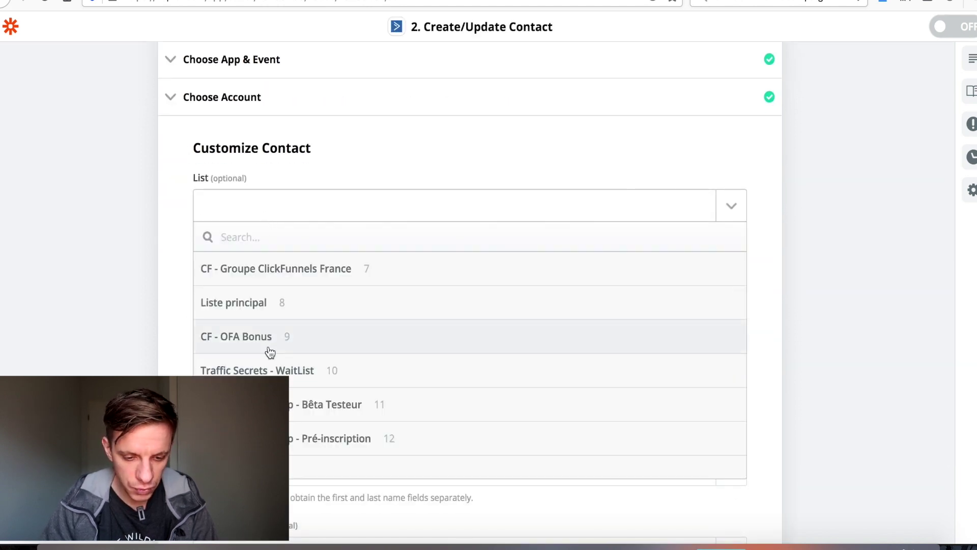
scroll(270, 352, down, 2)
scroll(468, 326, down, 1)
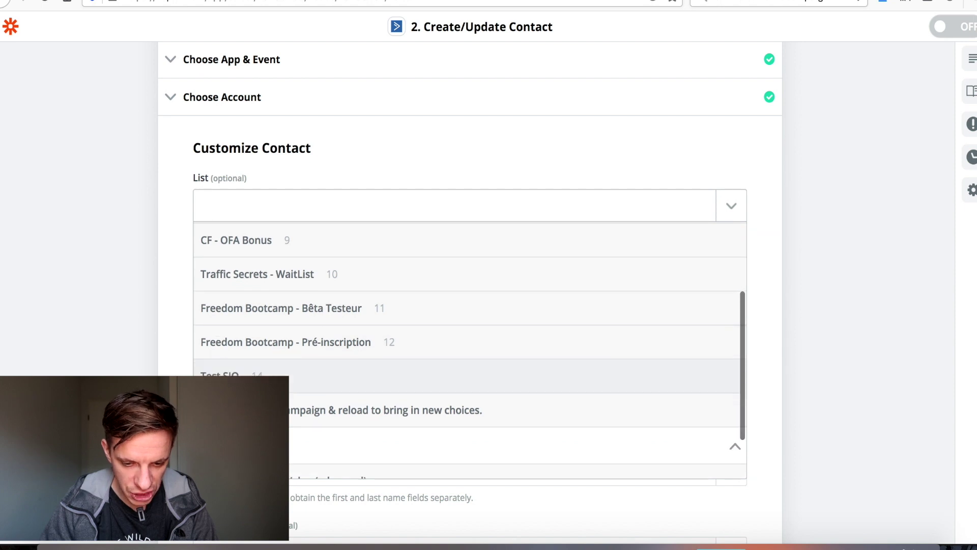
click(240, 375)
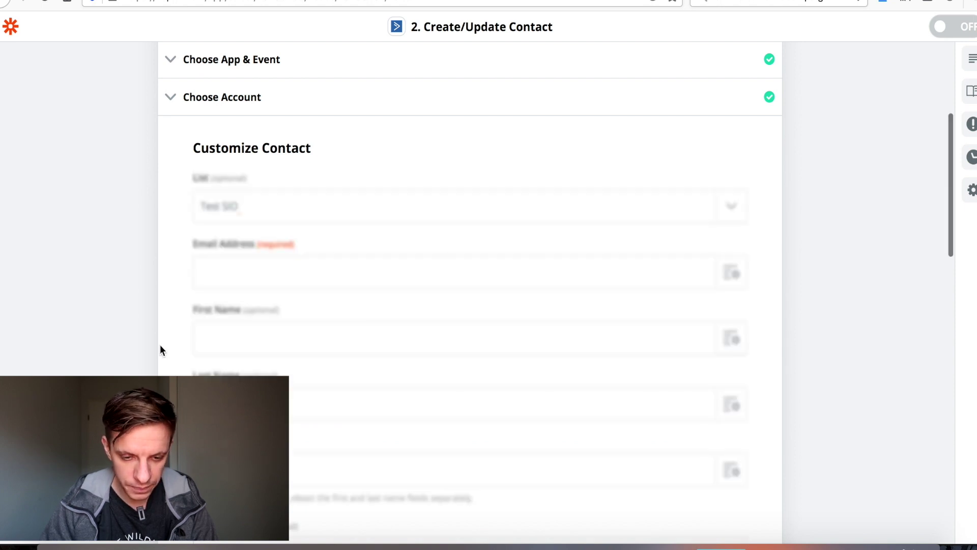
Step: Map the required Email Address field to the Contact email value from the Systeme.io opt-in
click(312, 275)
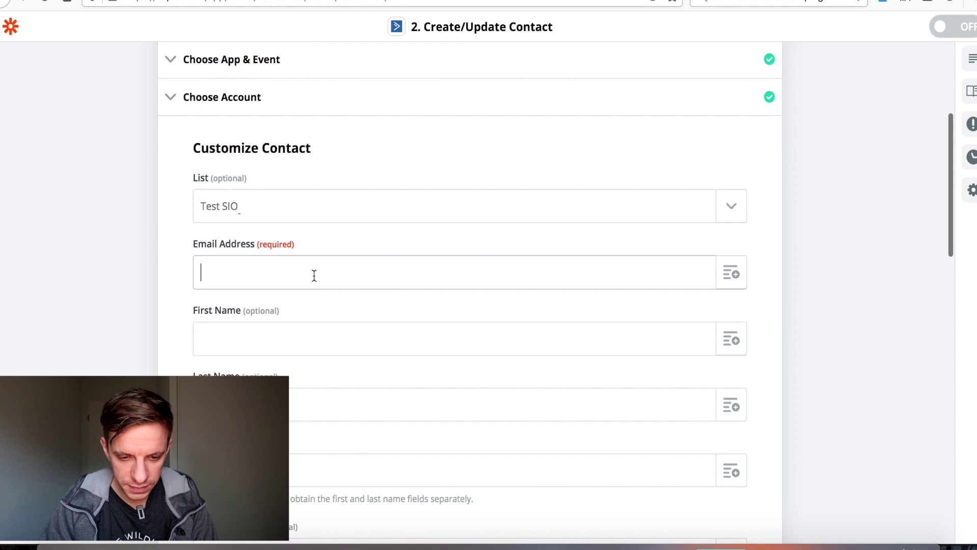
click(262, 312)
click(731, 274)
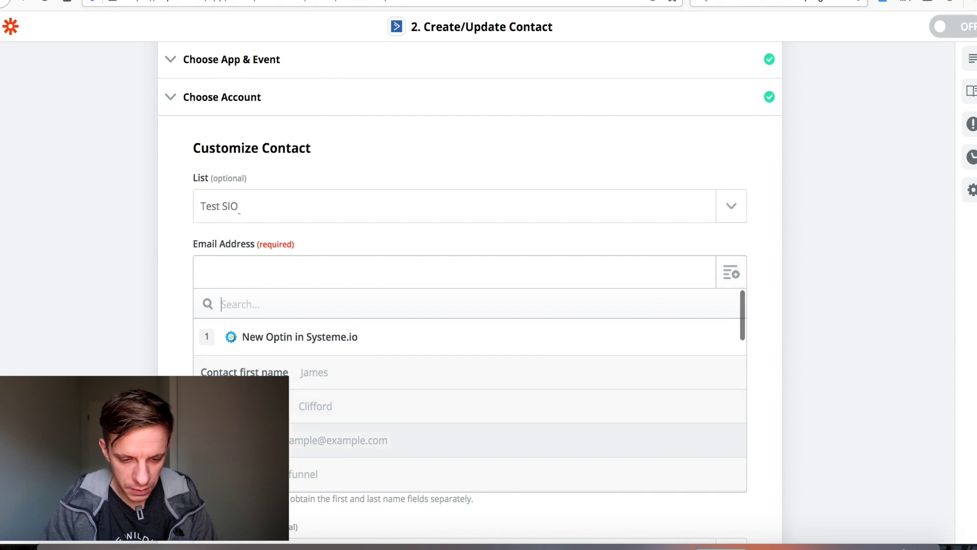
click(255, 441)
scroll(255, 296, down, 3)
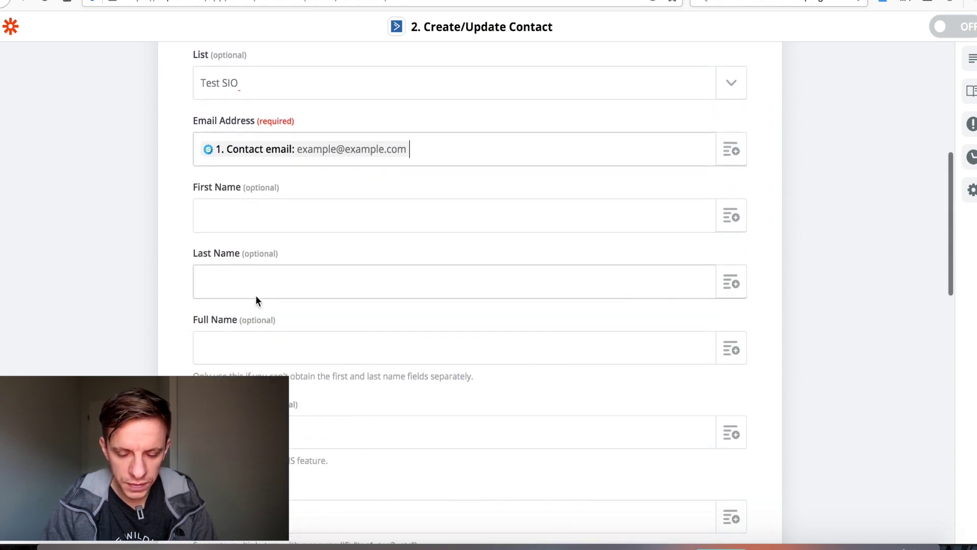
Step: Check the capture page's form fields, and map First Name and Last Name to the opt-in's Contact first name and Contact last name
key(ctrl+Tab)
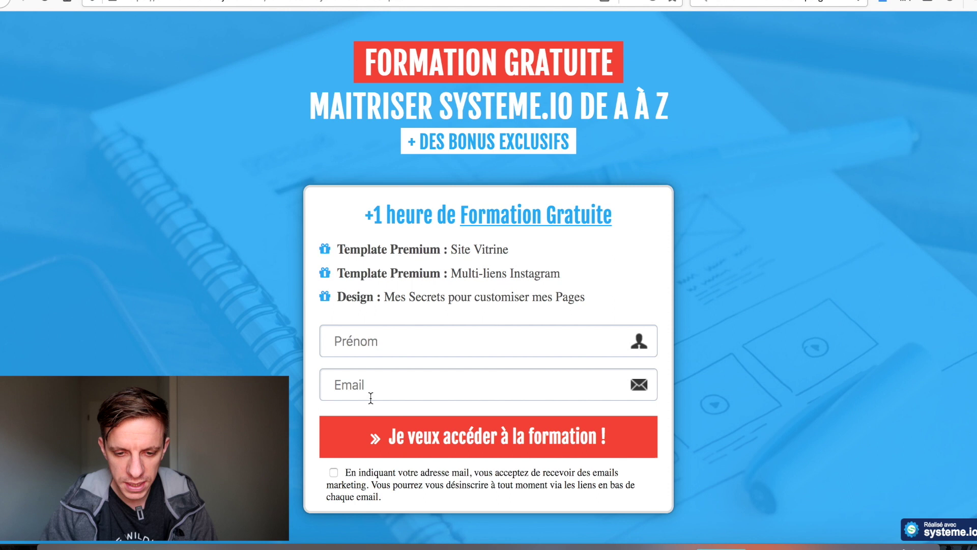
key(ctrl+Tab)
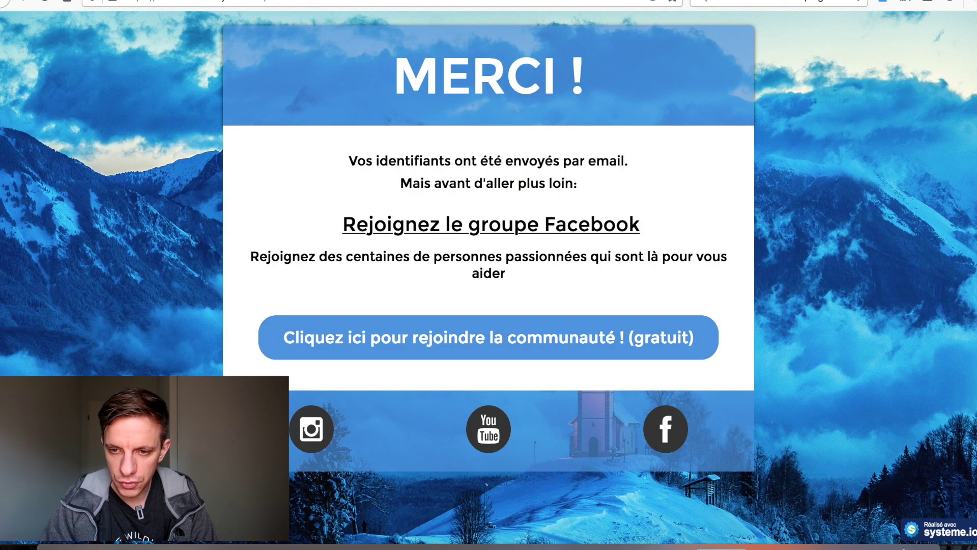
key(ctrl+Tab)
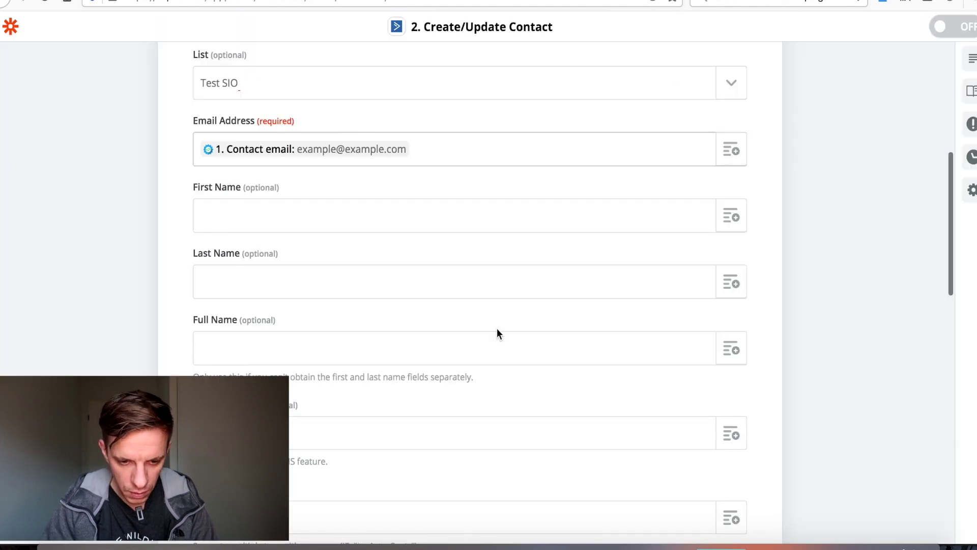
click(731, 217)
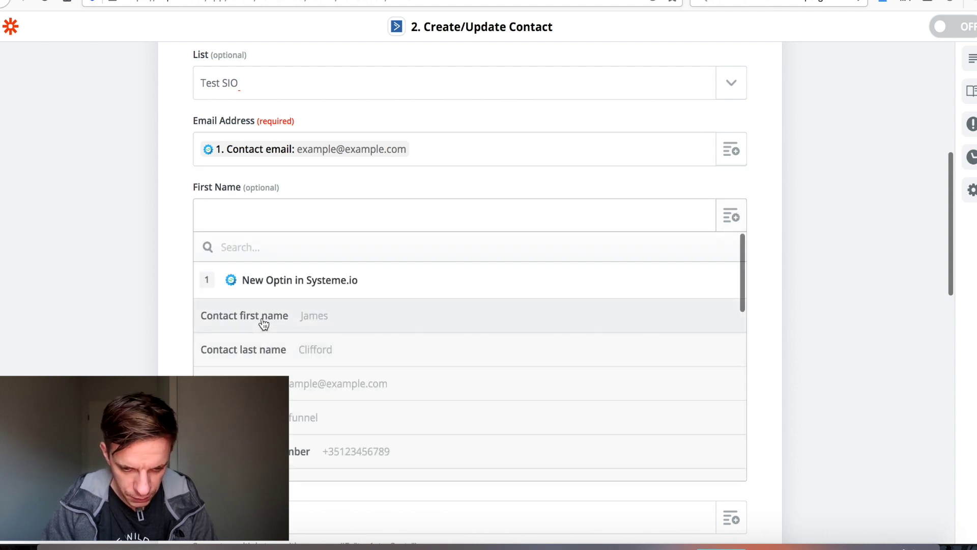
click(263, 322)
click(722, 283)
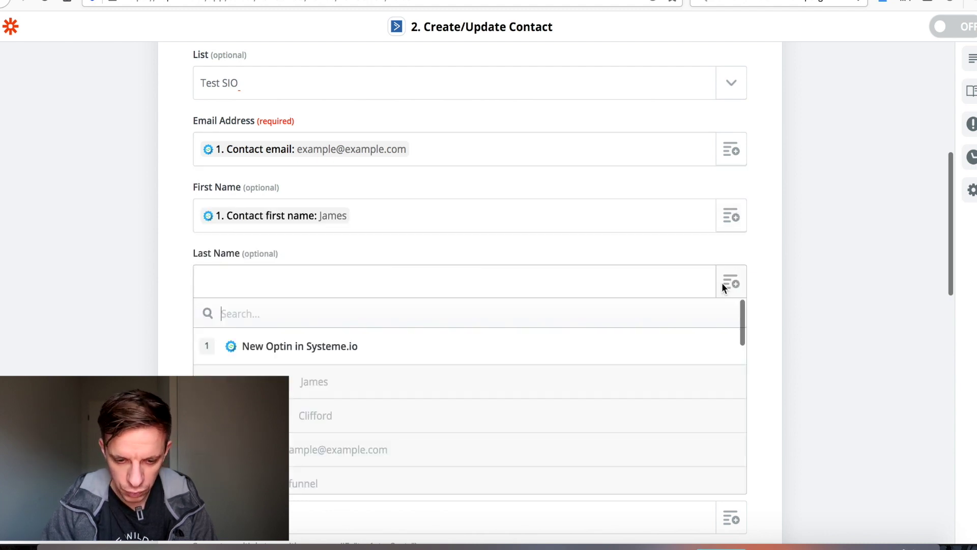
click(370, 416)
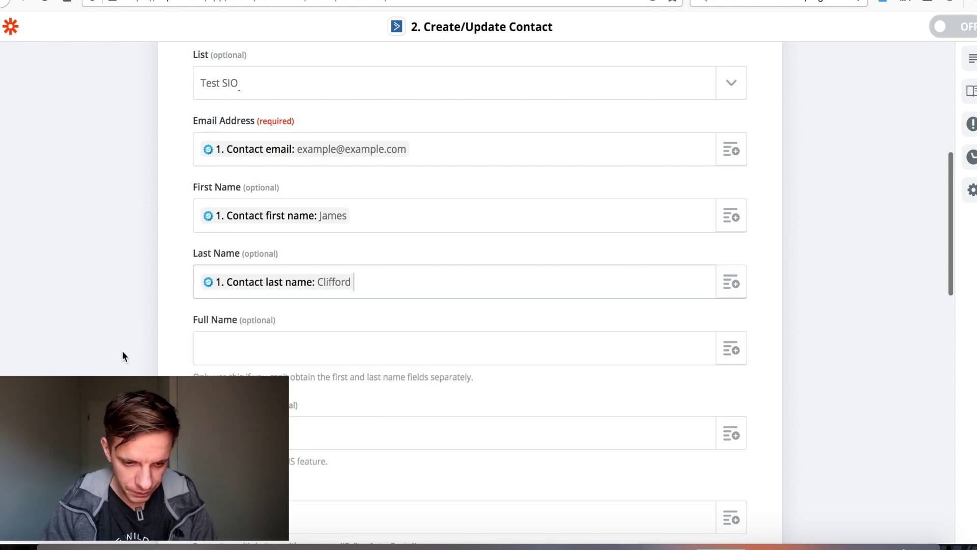
scroll(122, 352, down, 3)
click(737, 217)
scroll(417, 423, down, 5)
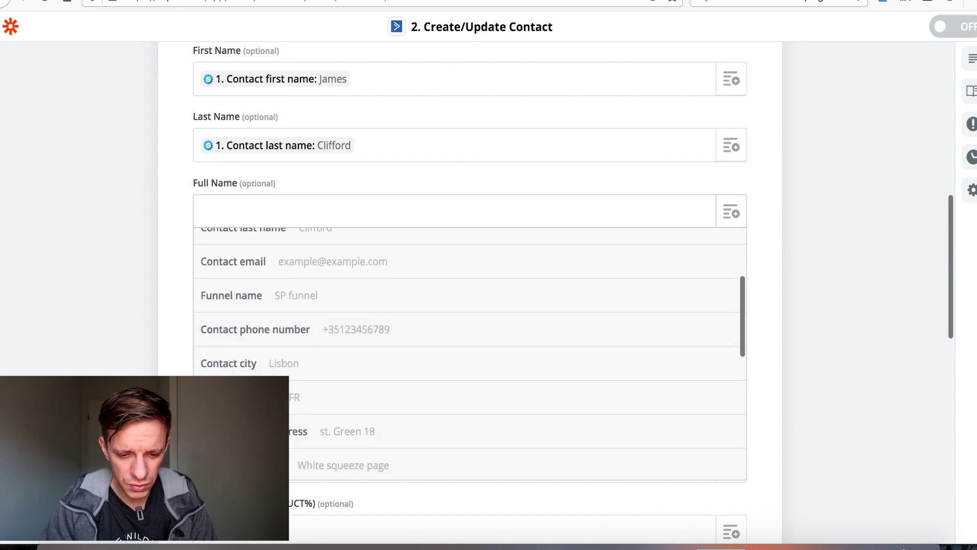
click(73, 356)
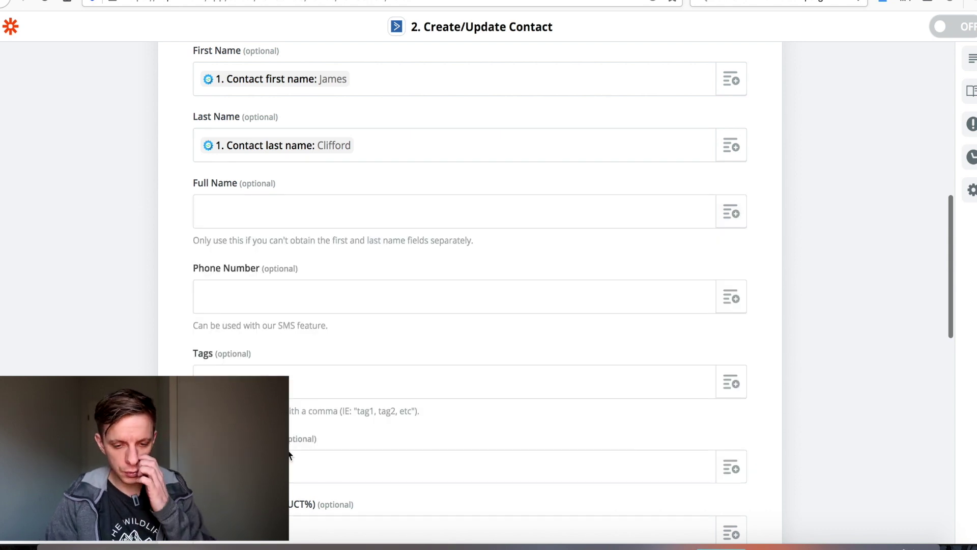
Step: Review the mapped contact fields, leave the remaining optional ones empty, and continue to the Send Data test
scroll(288, 453, down, 2)
scroll(288, 453, up, 10)
scroll(288, 453, down, 5)
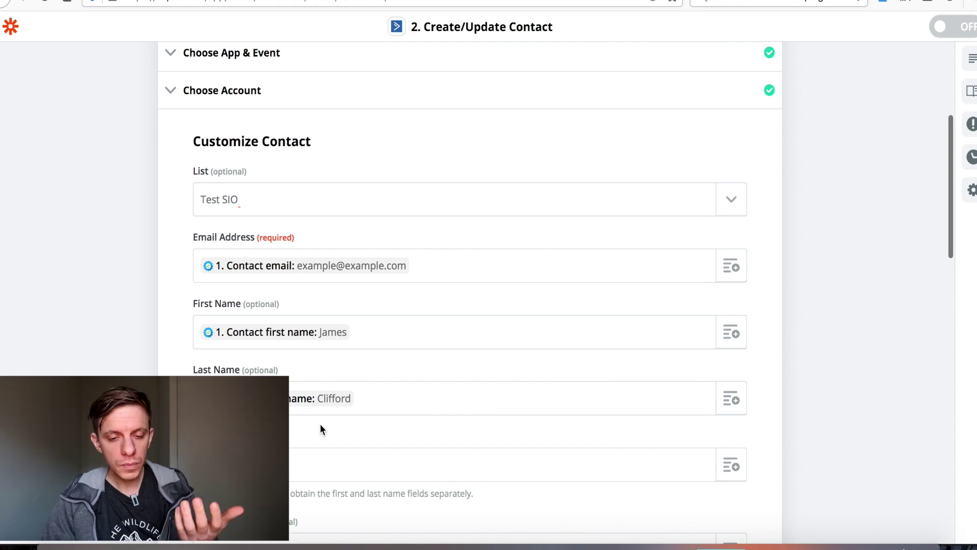
scroll(320, 423, down, 3)
scroll(289, 460, down, 10)
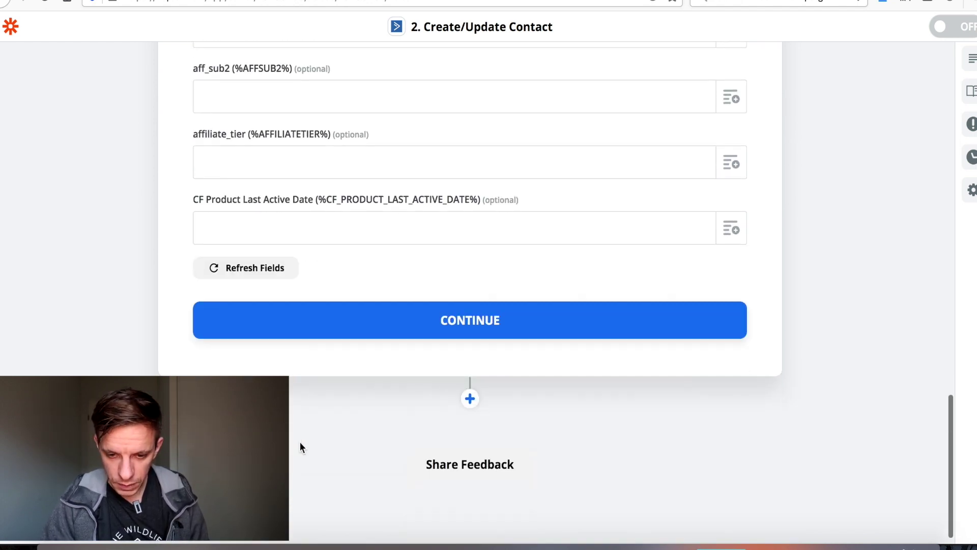
click(451, 330)
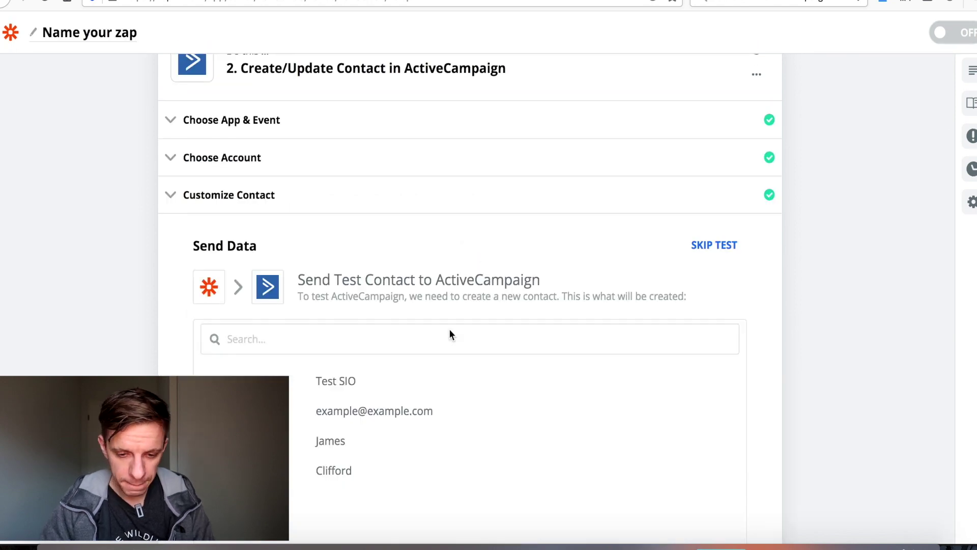
Step: Send the test contact to ActiveCampaign and turn on the Zap
scroll(450, 334, down, 10)
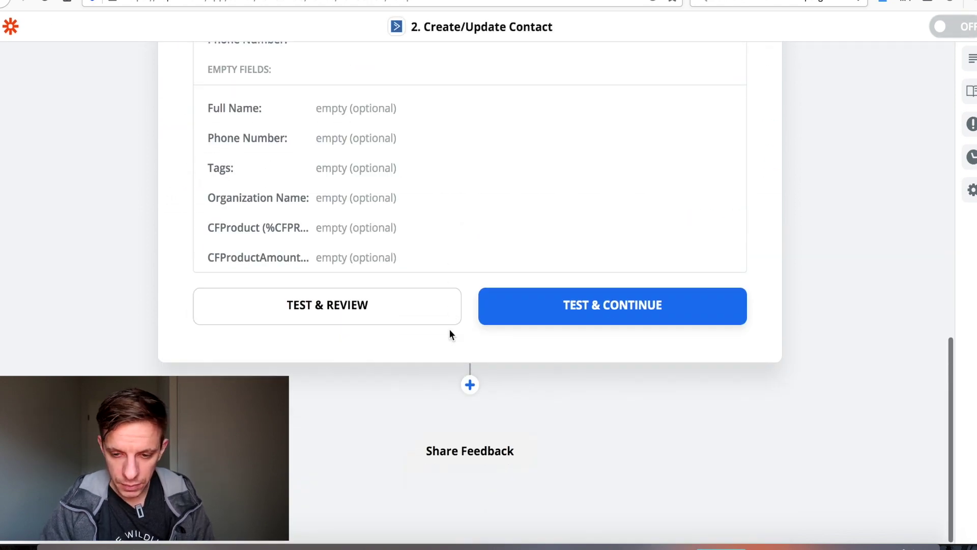
click(570, 315)
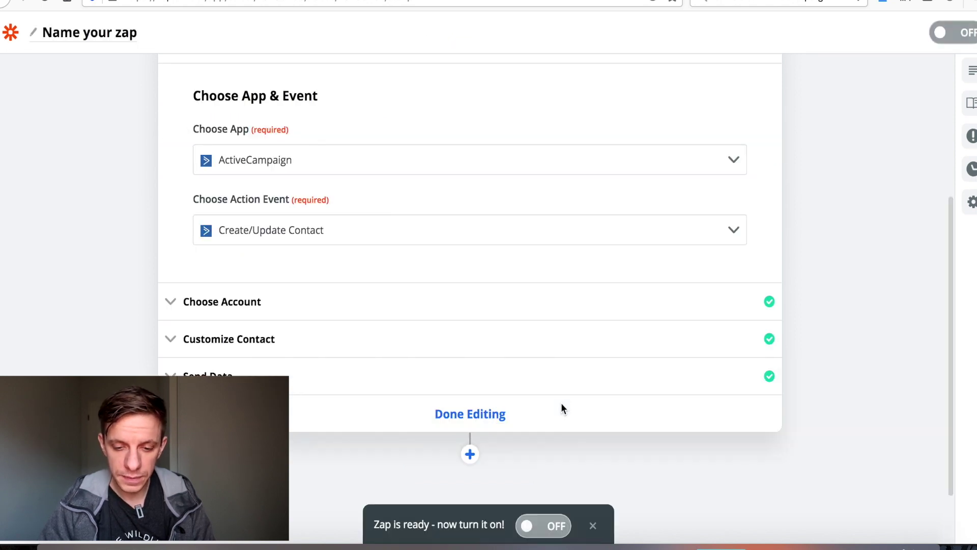
scroll(561, 402, down, 3)
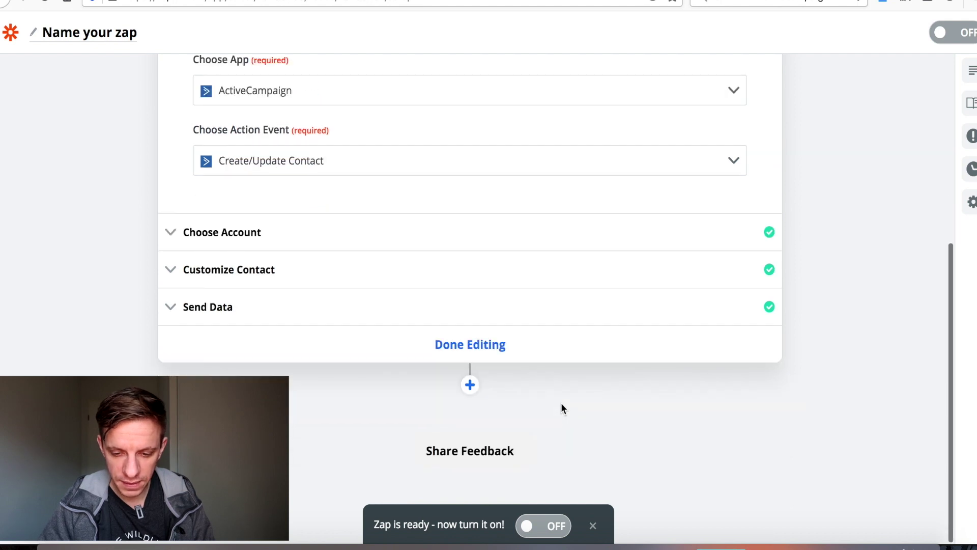
click(545, 532)
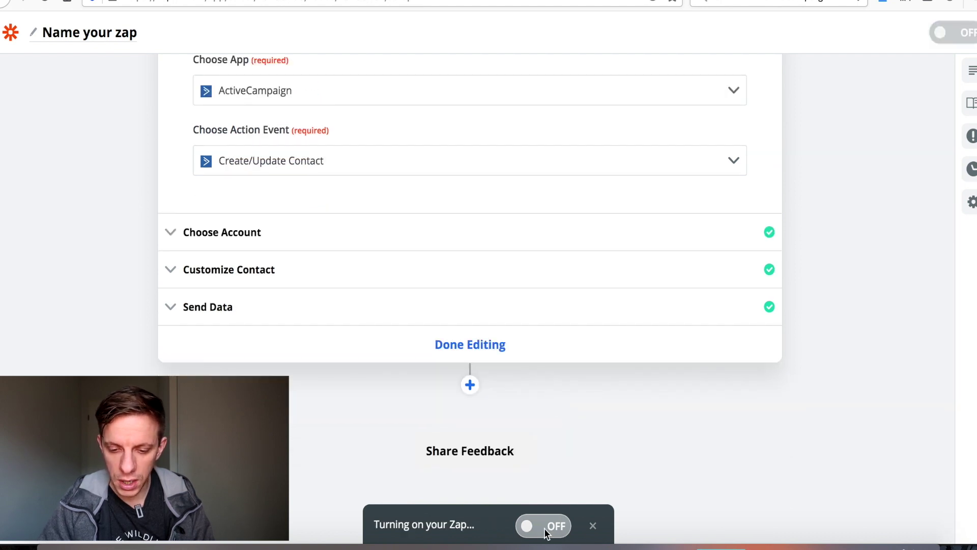
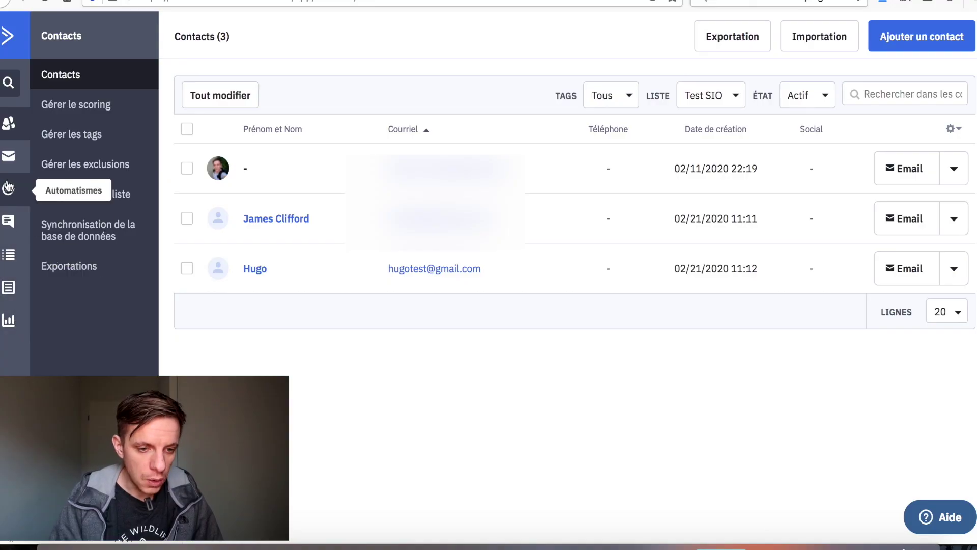
Step: Create a new automation in ActiveCampaign from the blank "Démarrer à partir de zéro" recipe
click(9, 189)
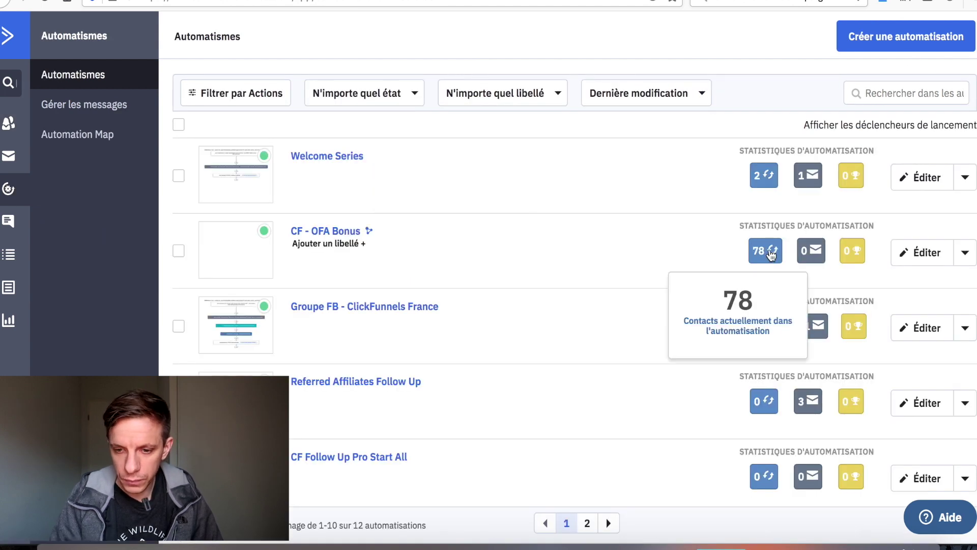
scroll(602, 331, down, 2)
scroll(603, 332, up, 2)
click(896, 38)
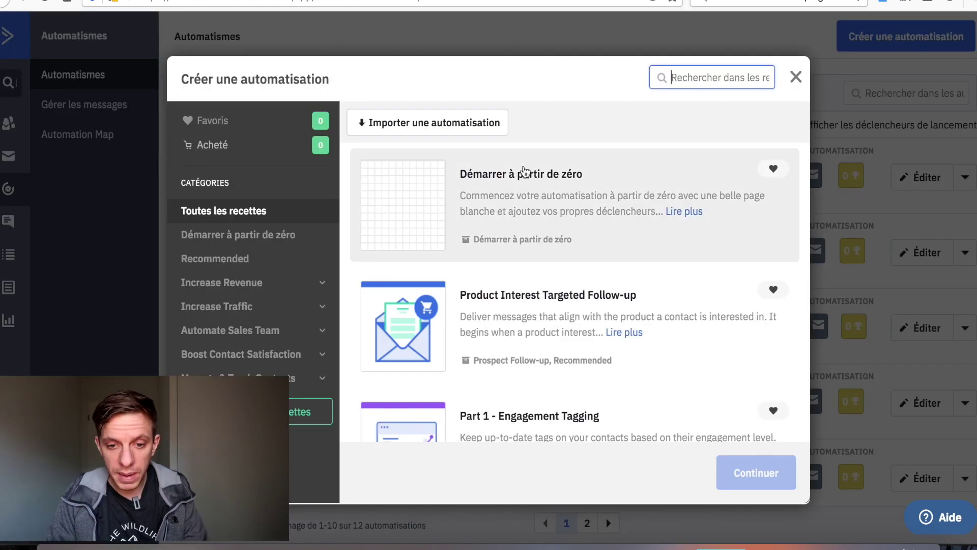
click(492, 202)
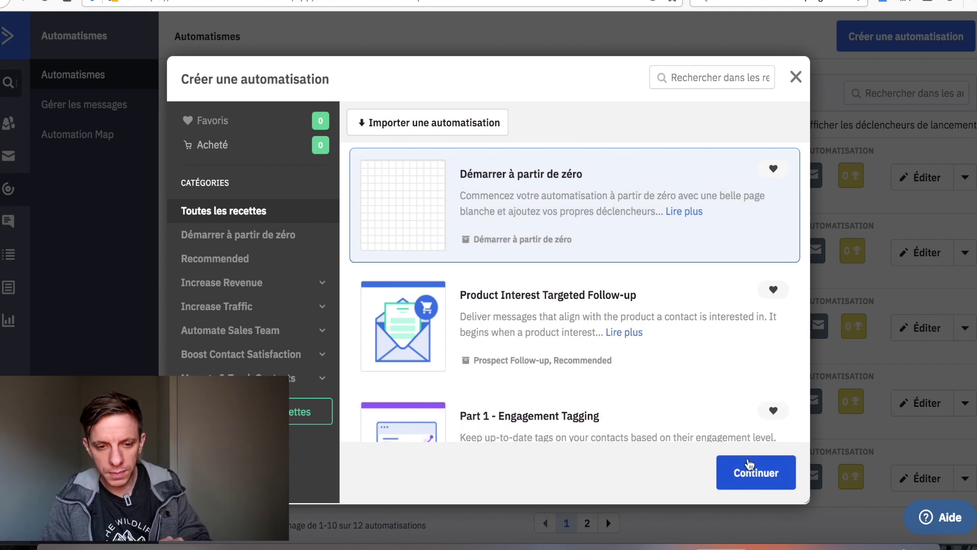
scroll(643, 321, down, 10)
scroll(645, 321, up, 10)
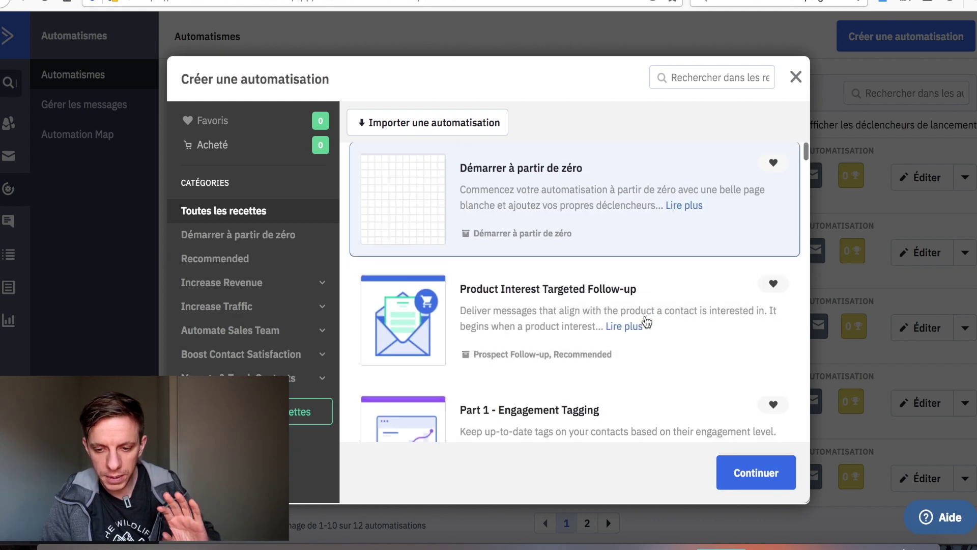
click(744, 476)
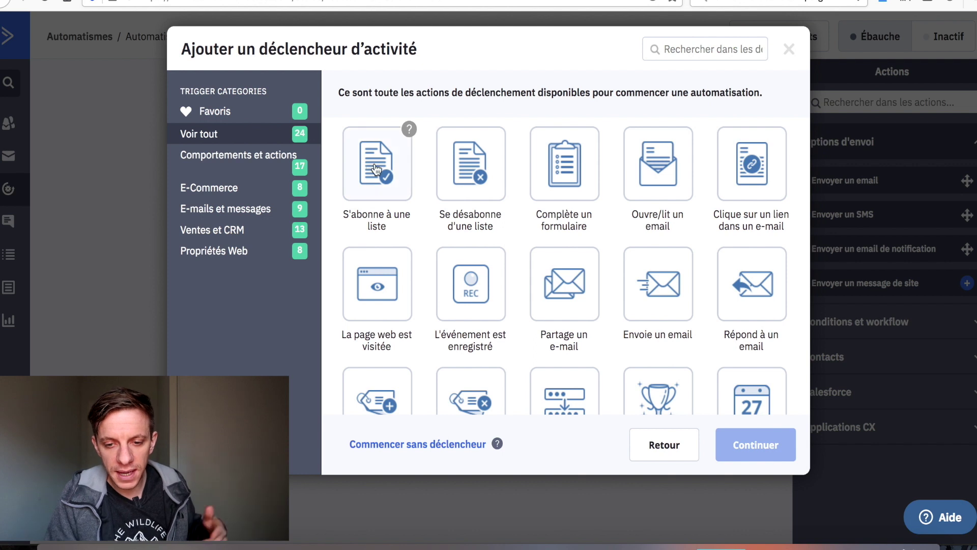
Step: Browse the available triggers and choose "S'abonne à une liste" as the start of the automation
scroll(377, 169, down, 5)
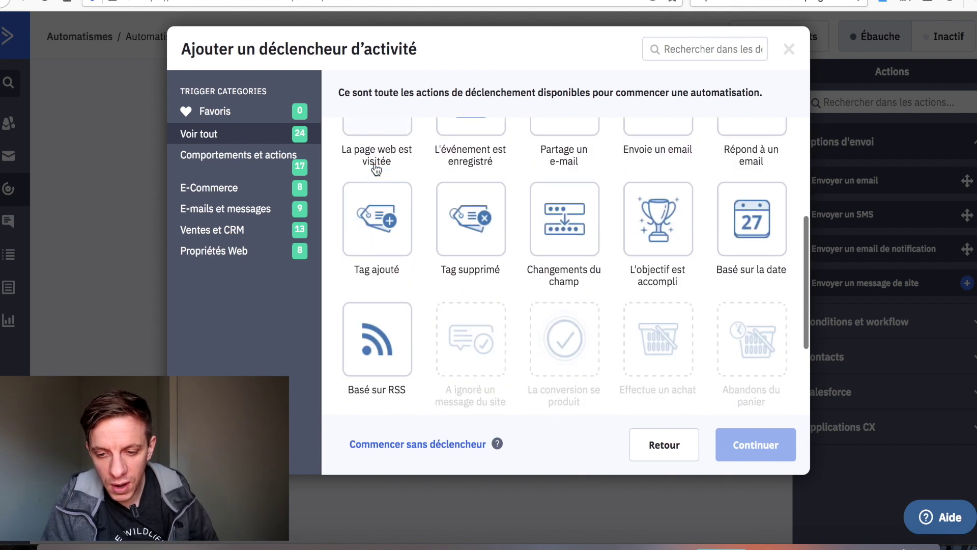
scroll(377, 169, up, 4)
scroll(376, 169, up, 1)
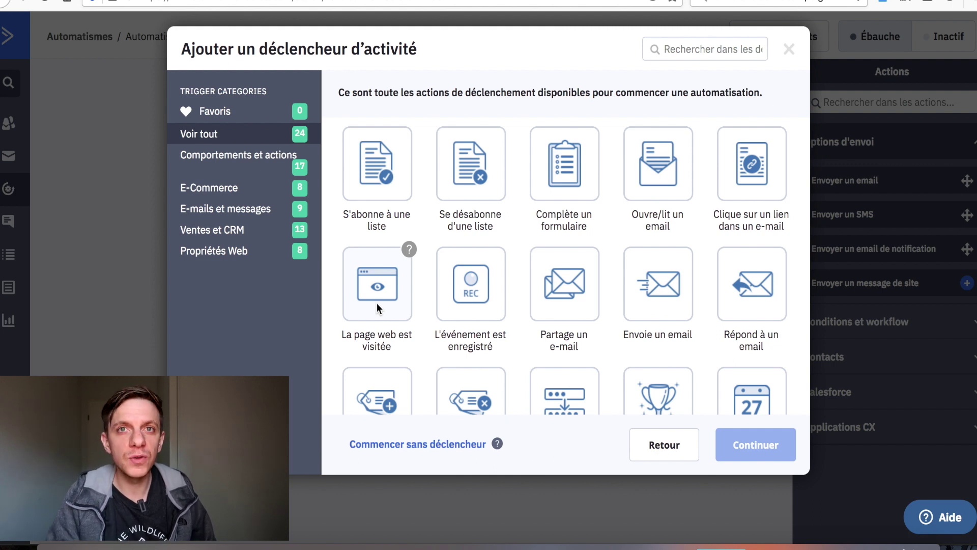
click(365, 170)
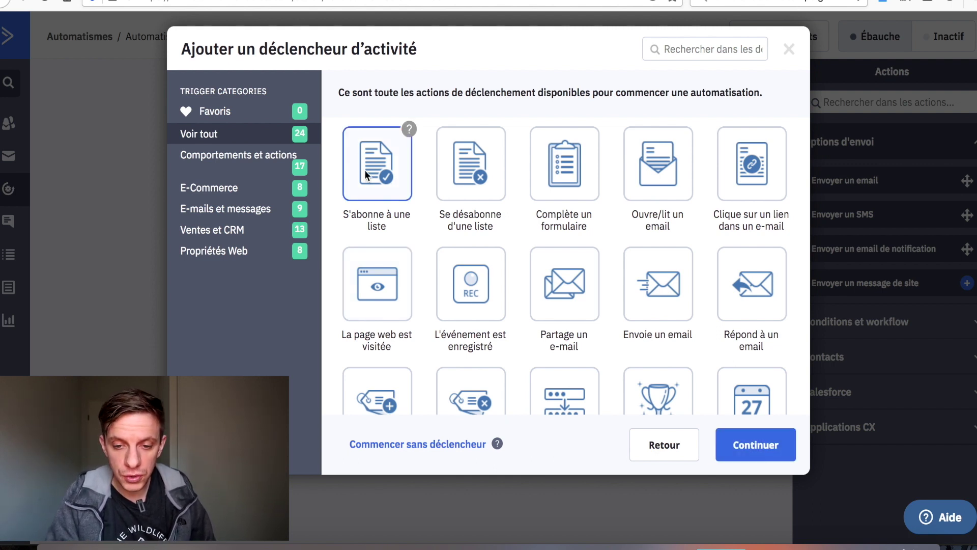
click(754, 447)
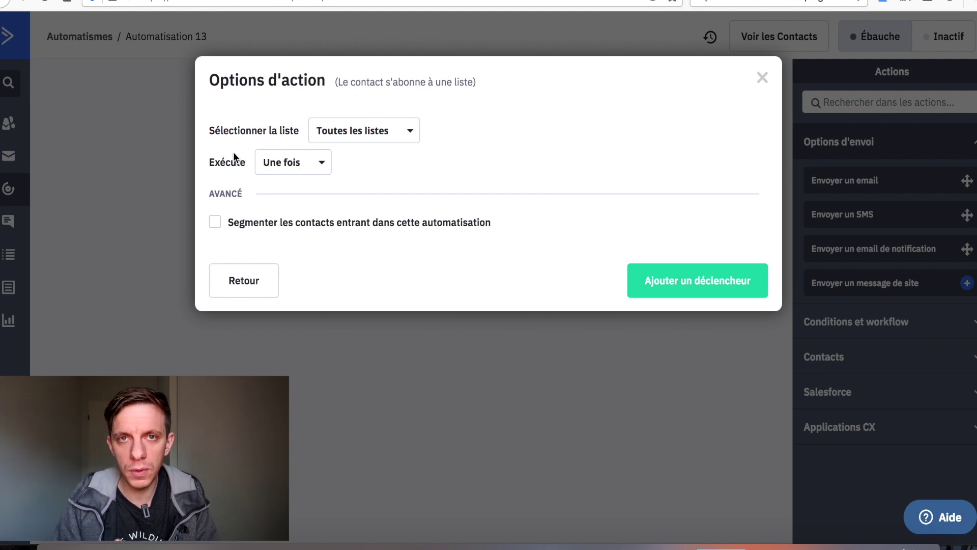
Step: Set the subscription trigger to run "Plusieurs fois" for the Test SIO list and add it to the automation
click(277, 172)
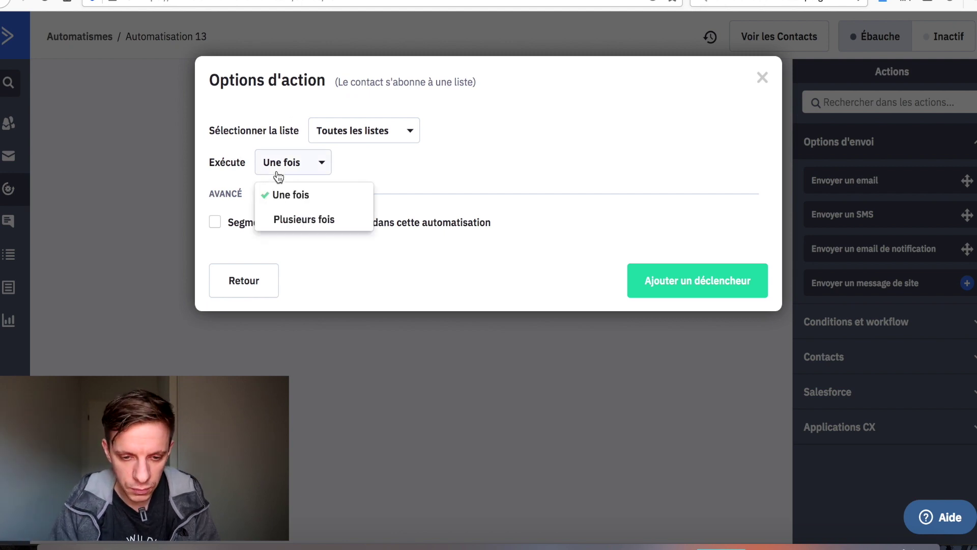
click(288, 221)
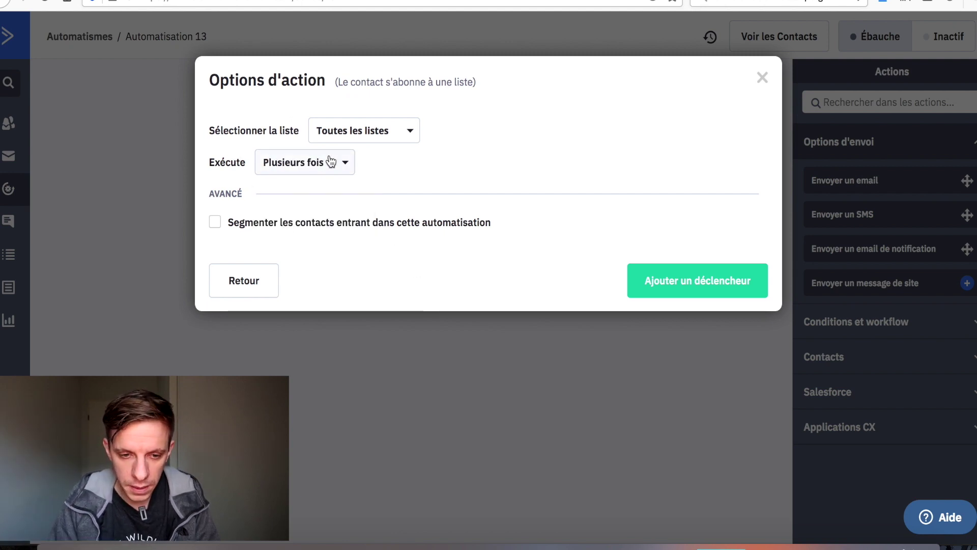
click(347, 138)
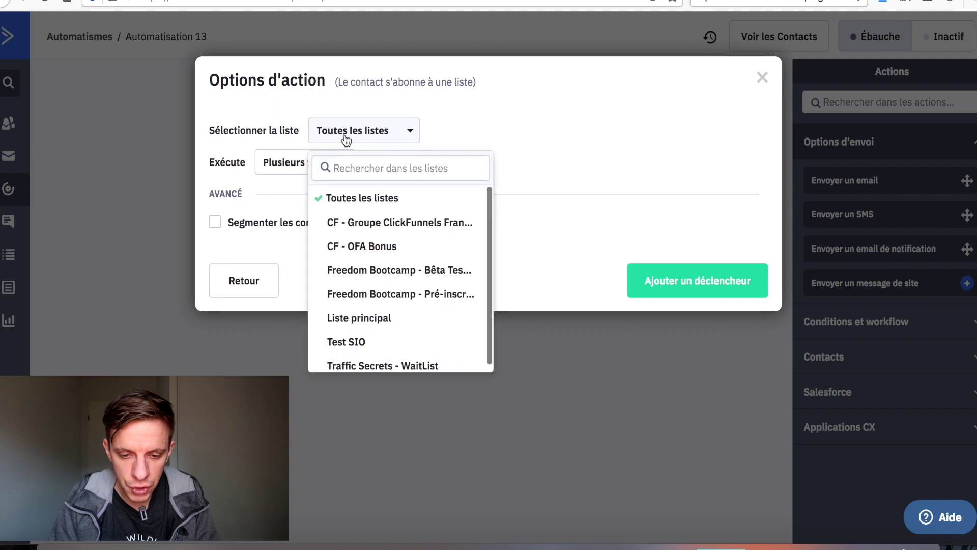
click(351, 339)
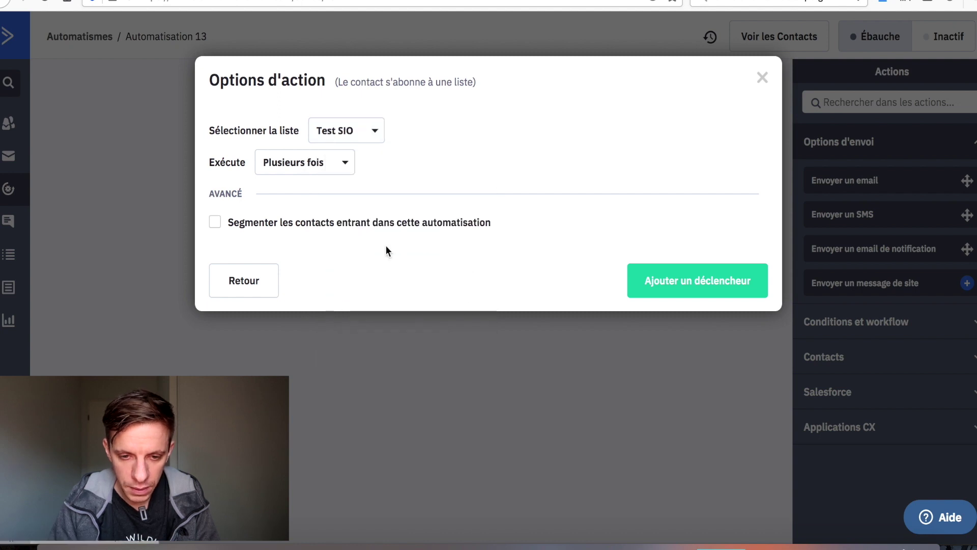
click(649, 282)
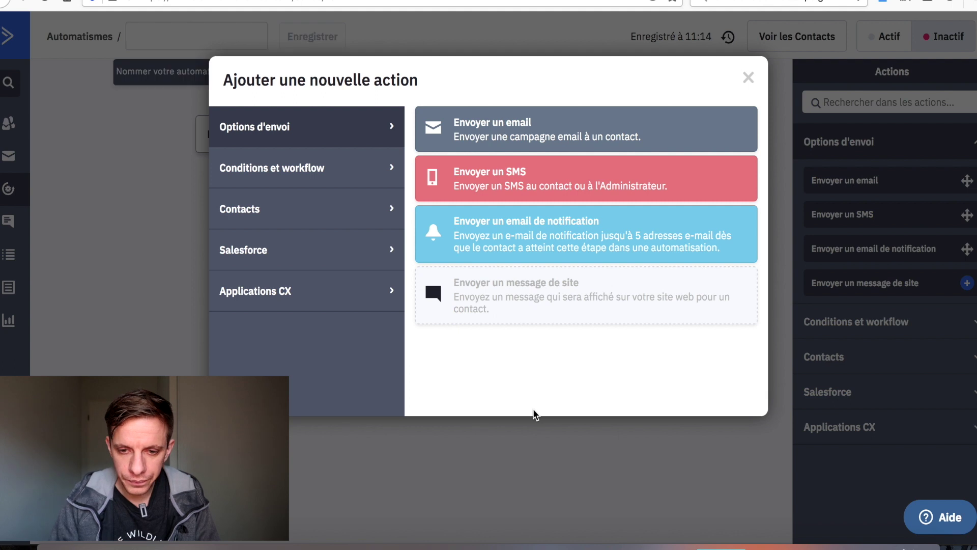
click(520, 127)
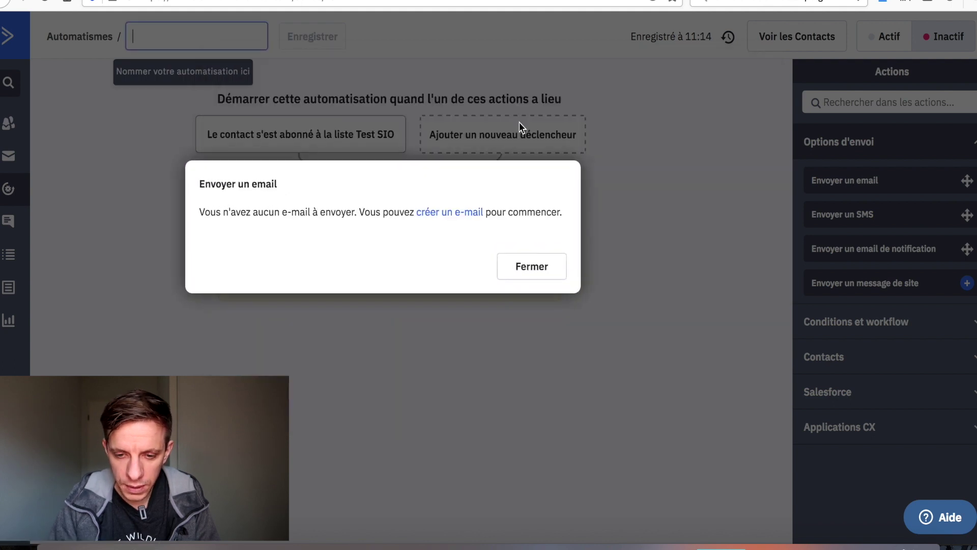
click(532, 268)
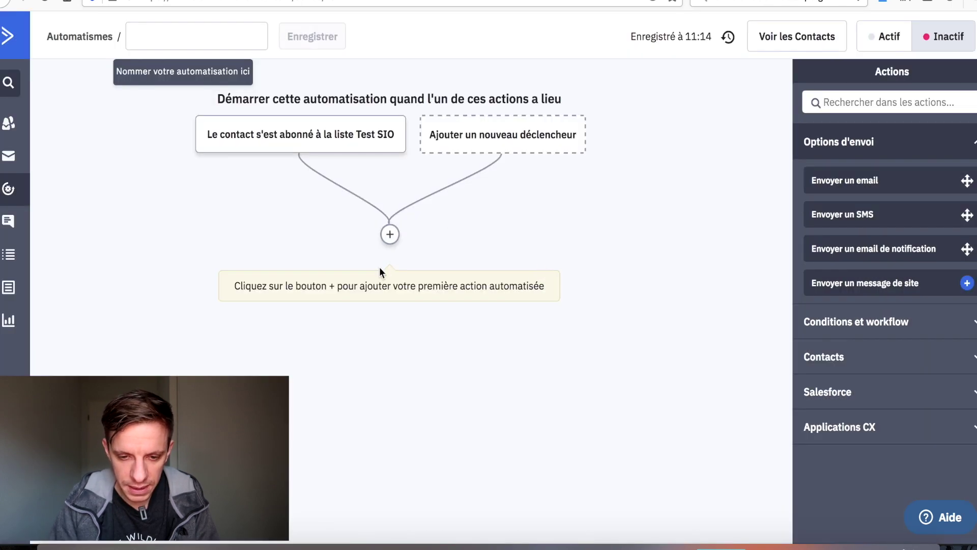
mouse_move(255, 135)
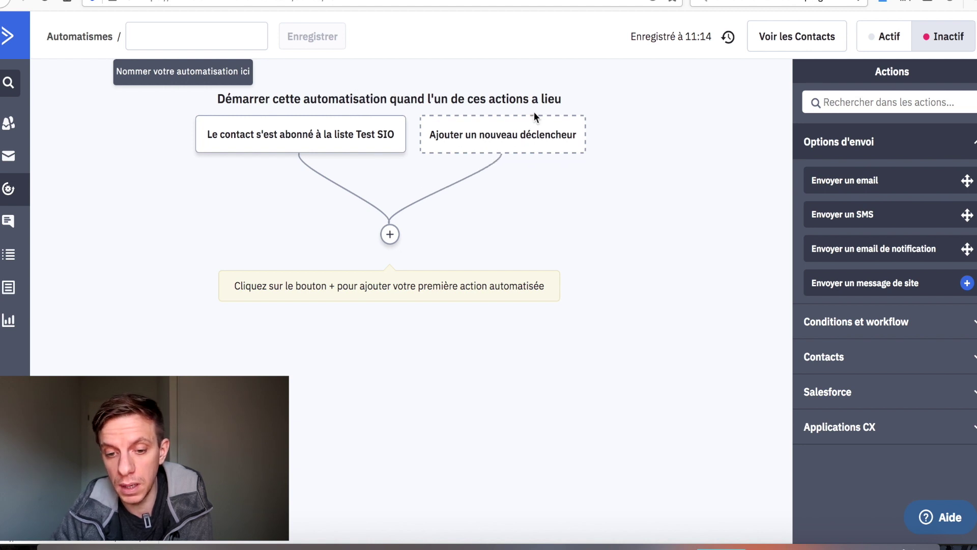
Step: Add a send-email action below the trigger and create a new email for it named "email bienvenue"
click(390, 234)
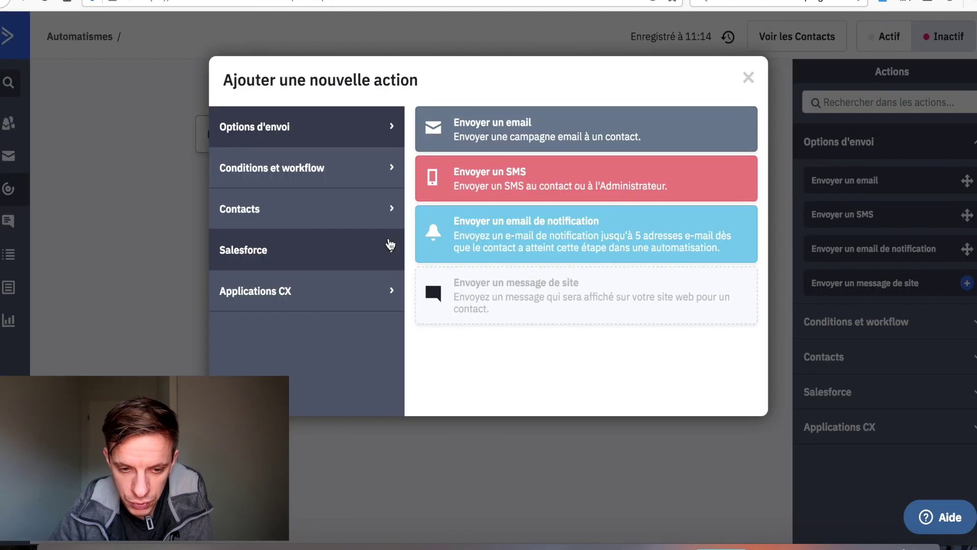
click(471, 139)
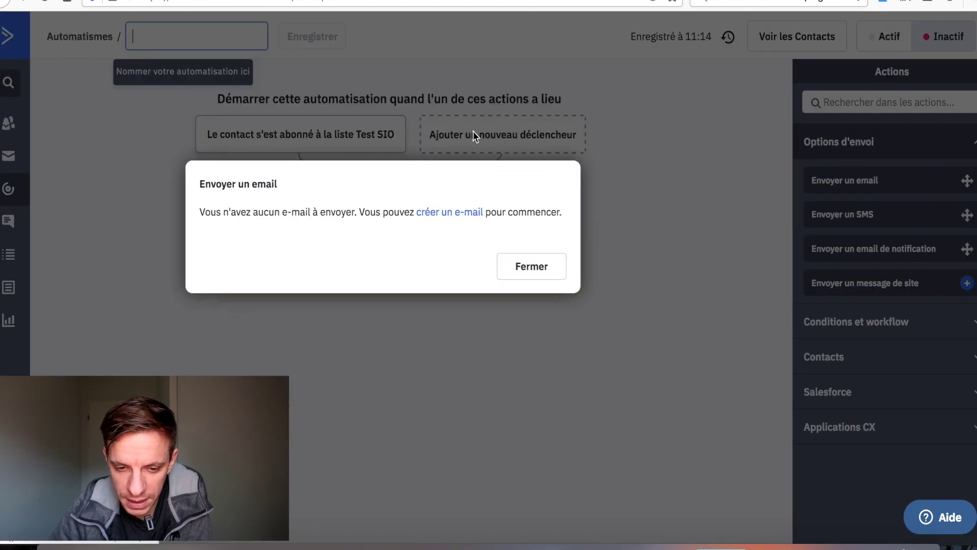
click(432, 214)
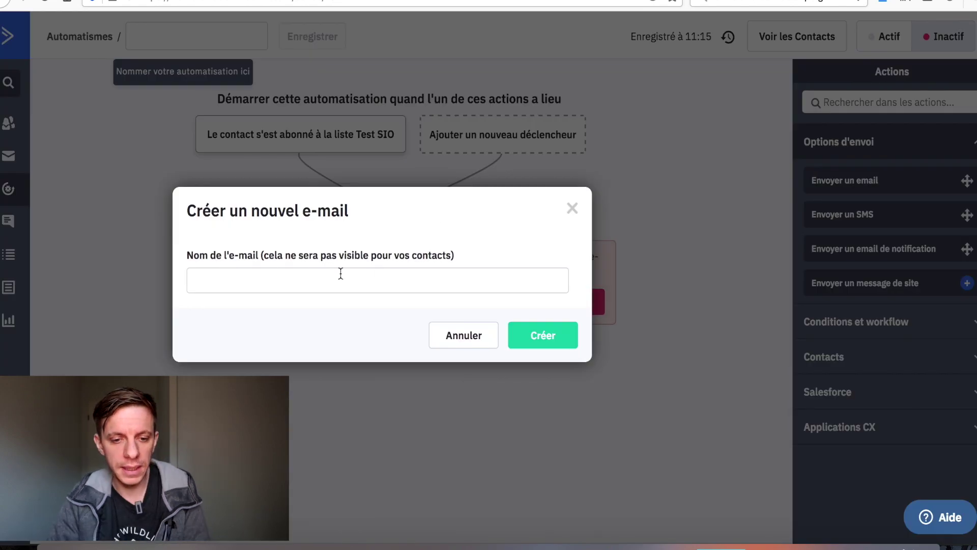
click(340, 278)
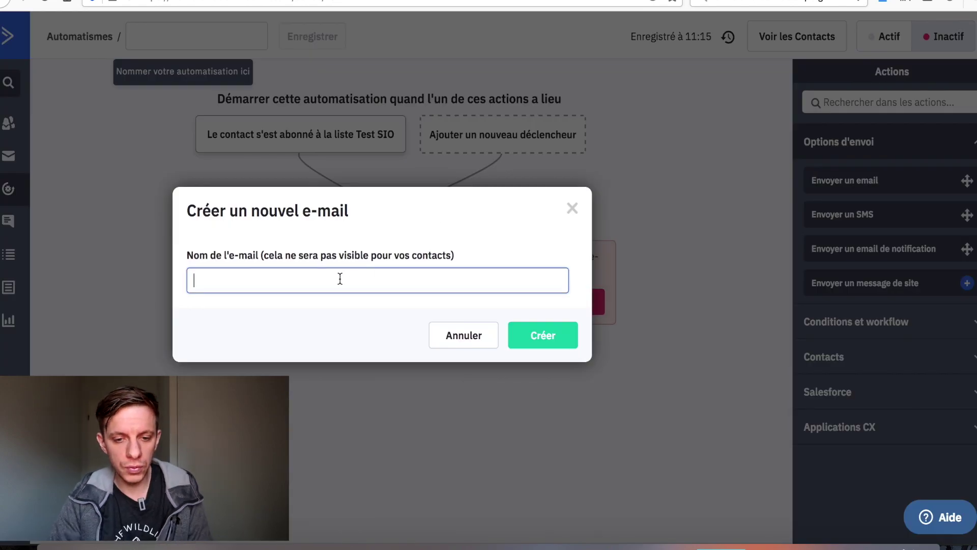
text(E)
key(BackSpace)
text(email bienvenue)
click(543, 334)
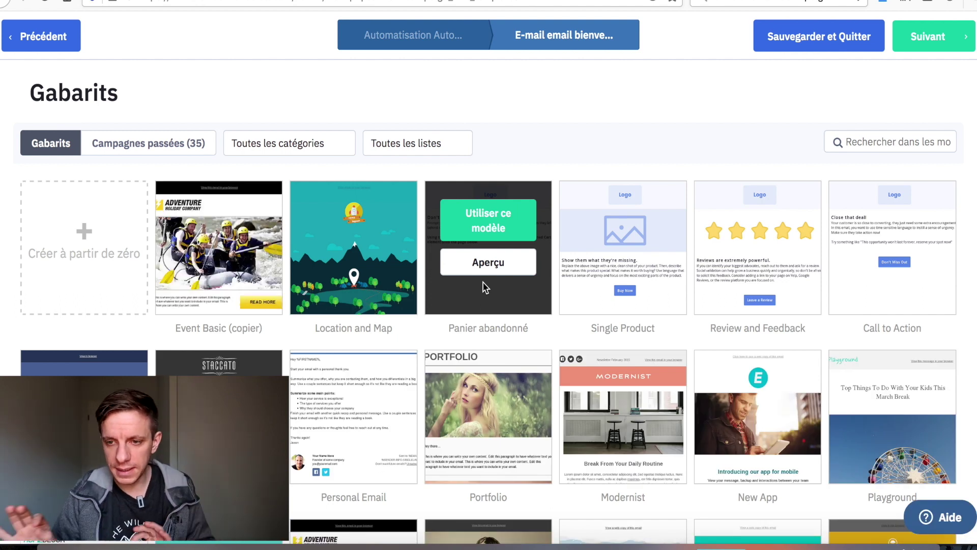
Step: Look through the email templates, save and exit without choosing one, and save "email bienvenue" as the email to send
scroll(673, 293, down, 5)
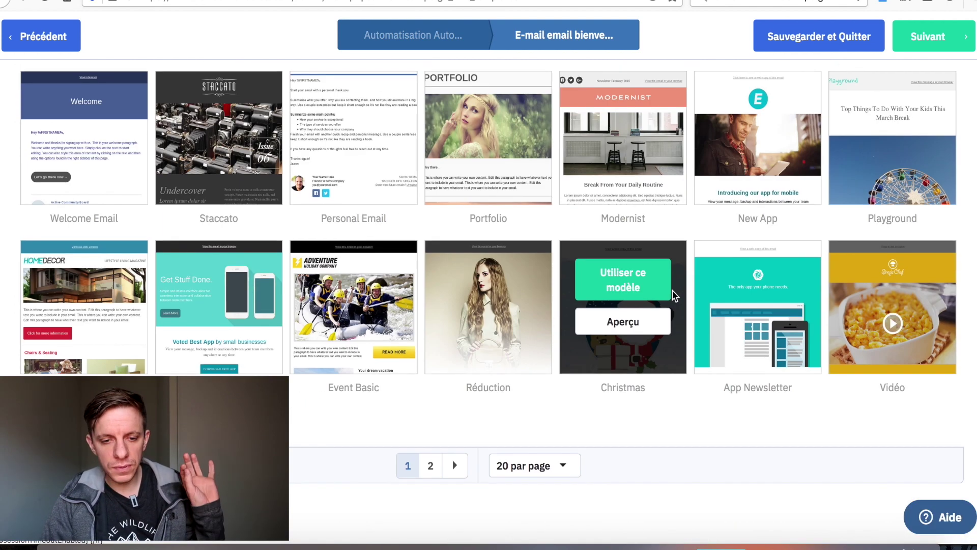
scroll(673, 293, up, 5)
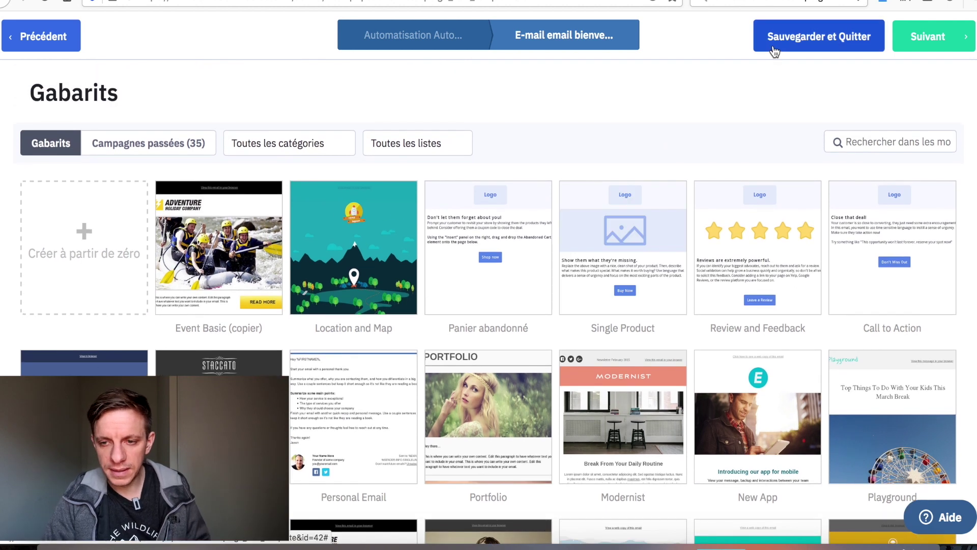
click(820, 38)
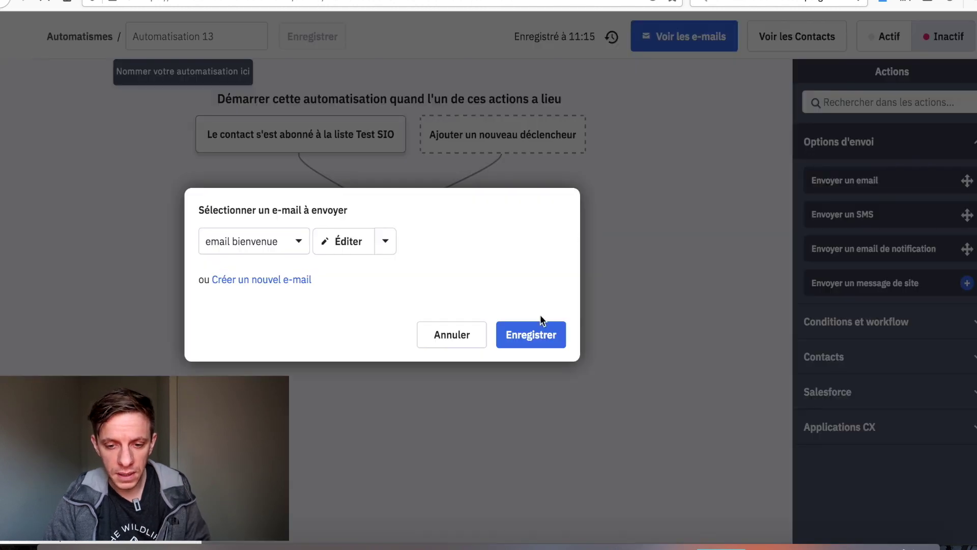
click(534, 336)
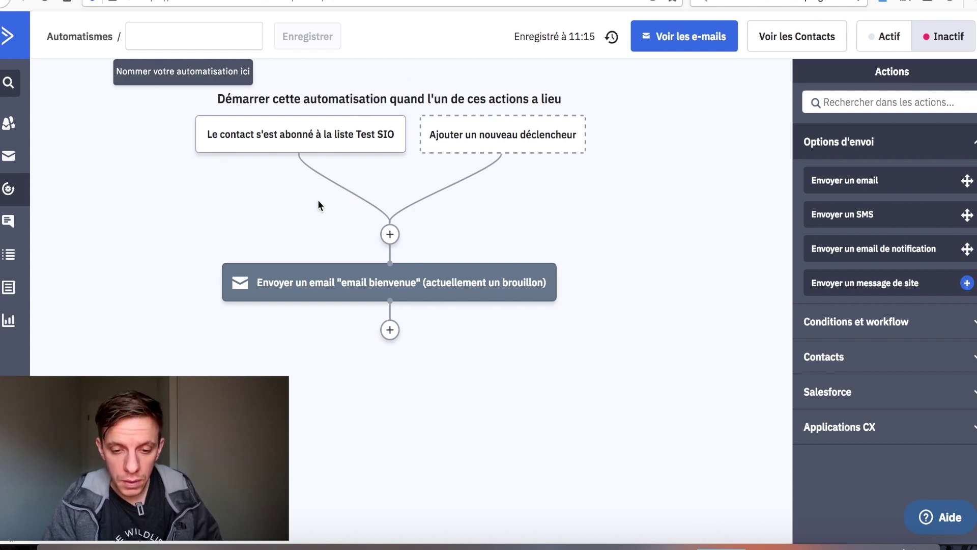
Step: Add a wait action of 1 day after the welcome email
click(389, 329)
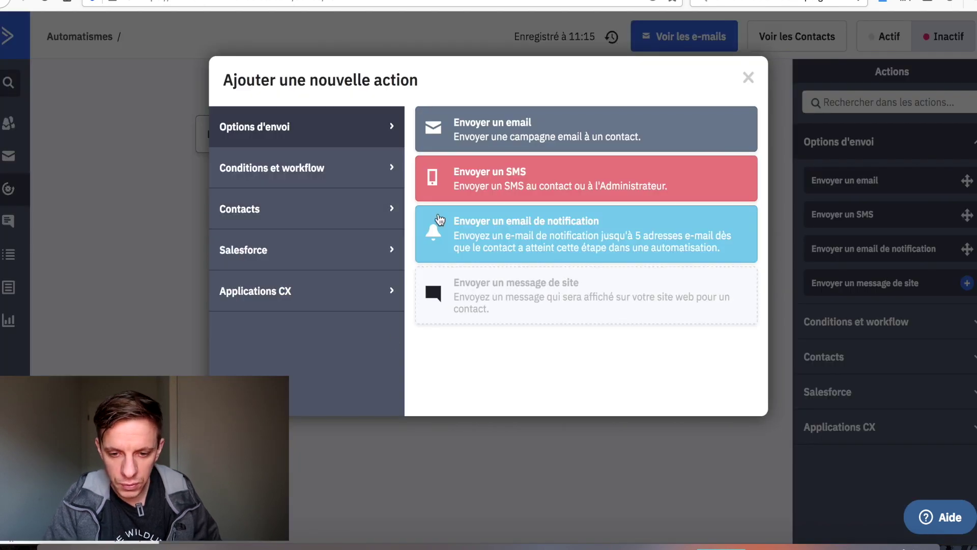
click(353, 171)
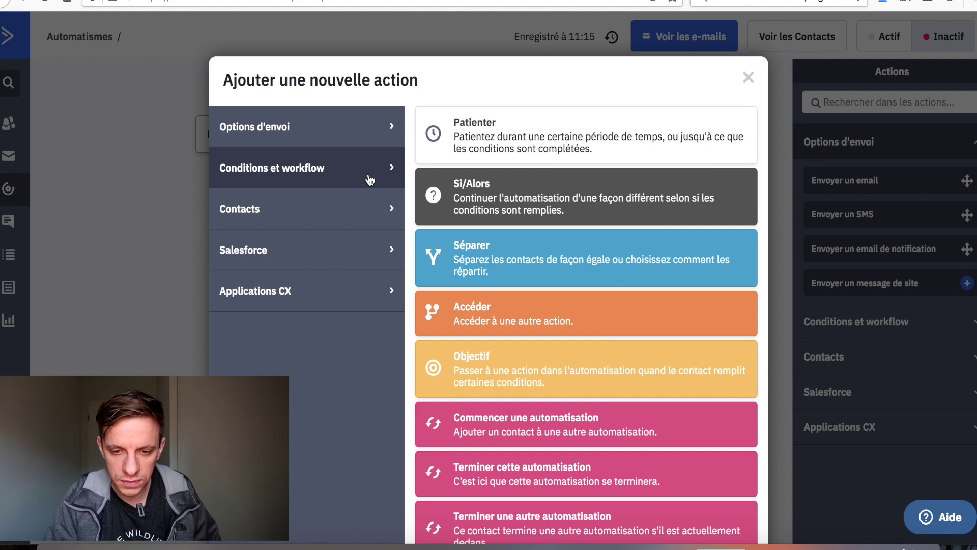
click(480, 135)
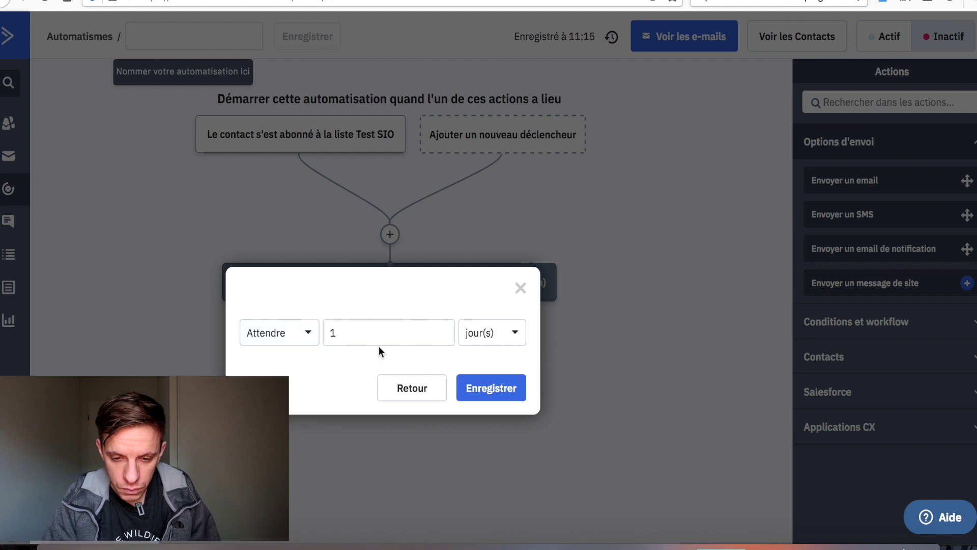
click(491, 389)
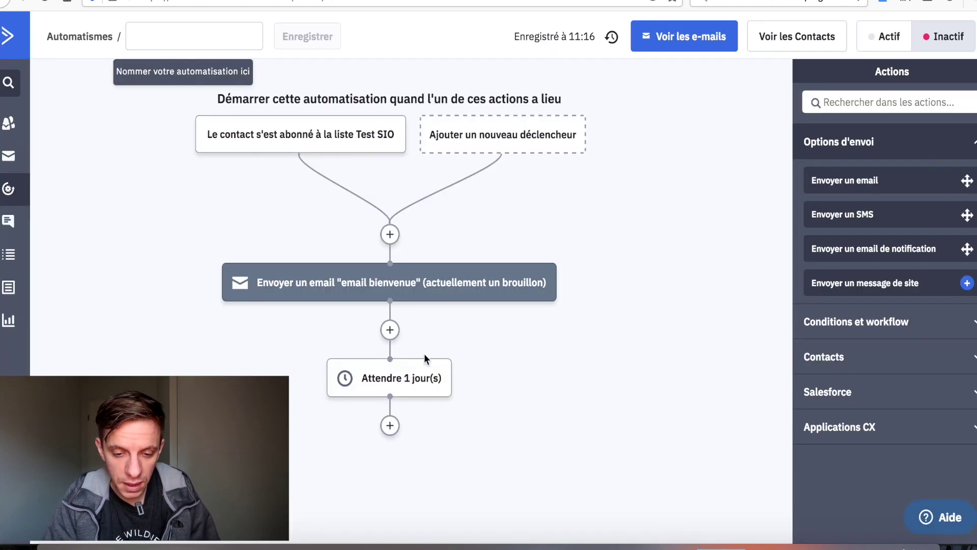
Step: Add a second send-email action after the wait, using the existing "email bienvenue" email
mouse_move(425, 381)
click(390, 425)
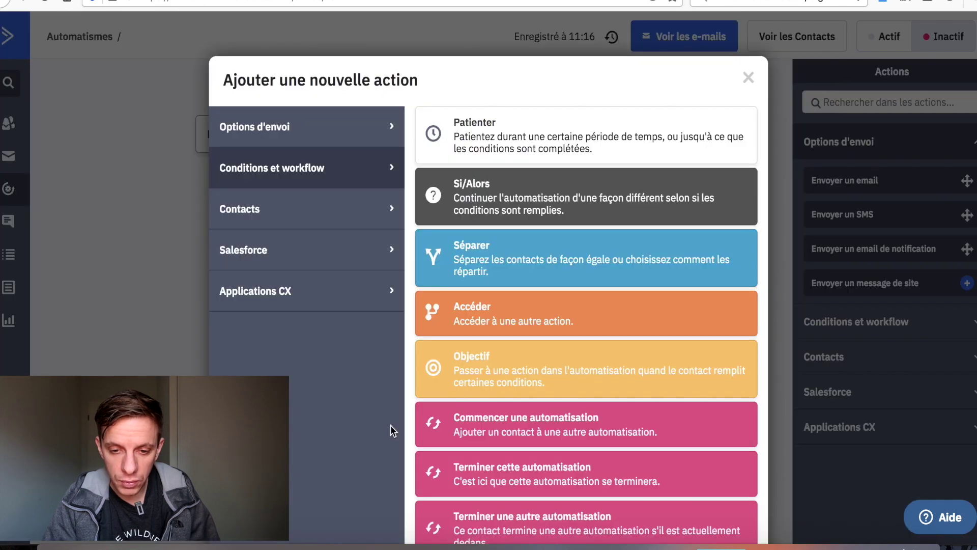
click(319, 134)
click(503, 121)
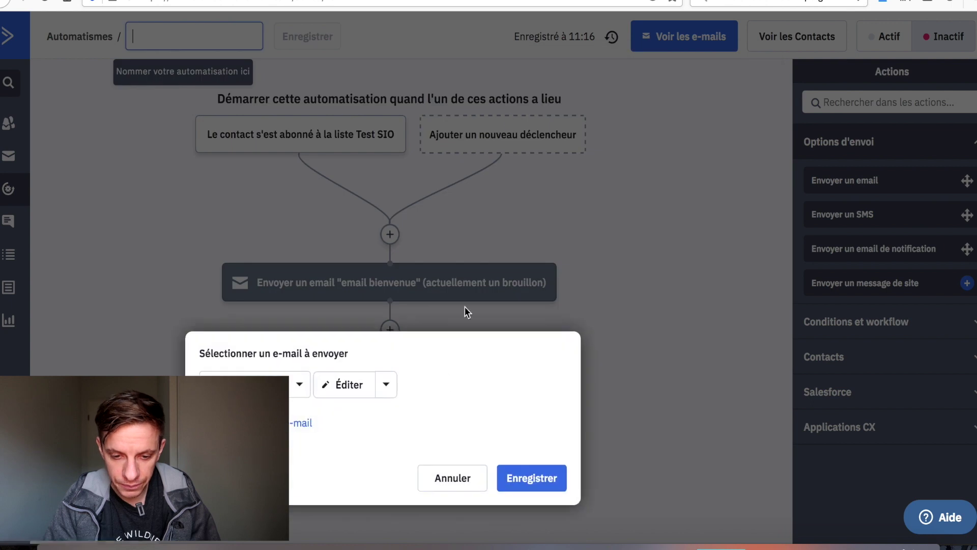
click(300, 384)
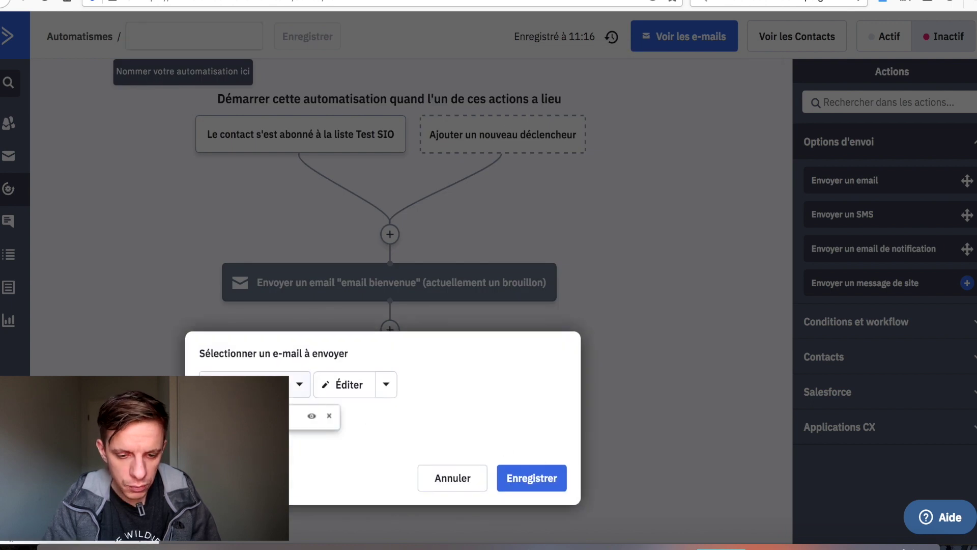
click(313, 415)
click(509, 477)
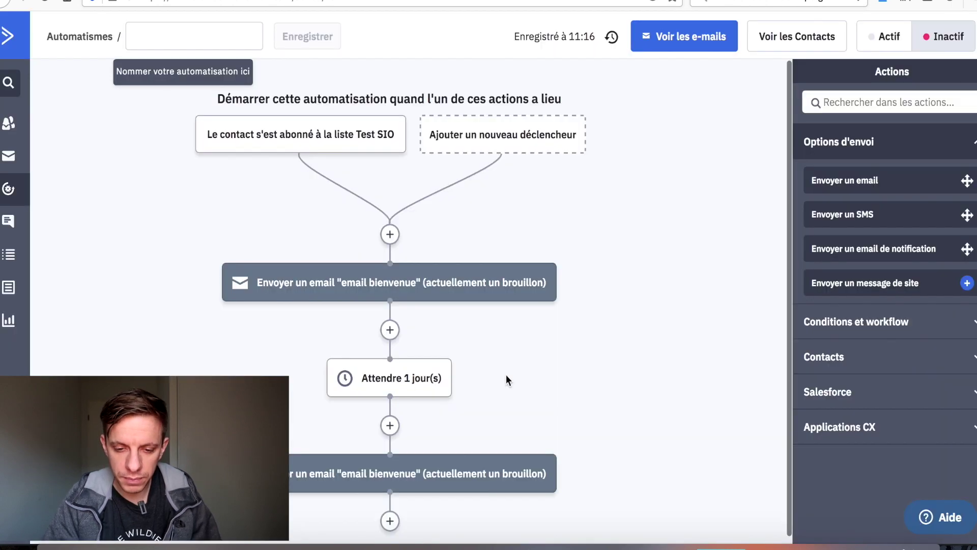
scroll(506, 379, down, 1)
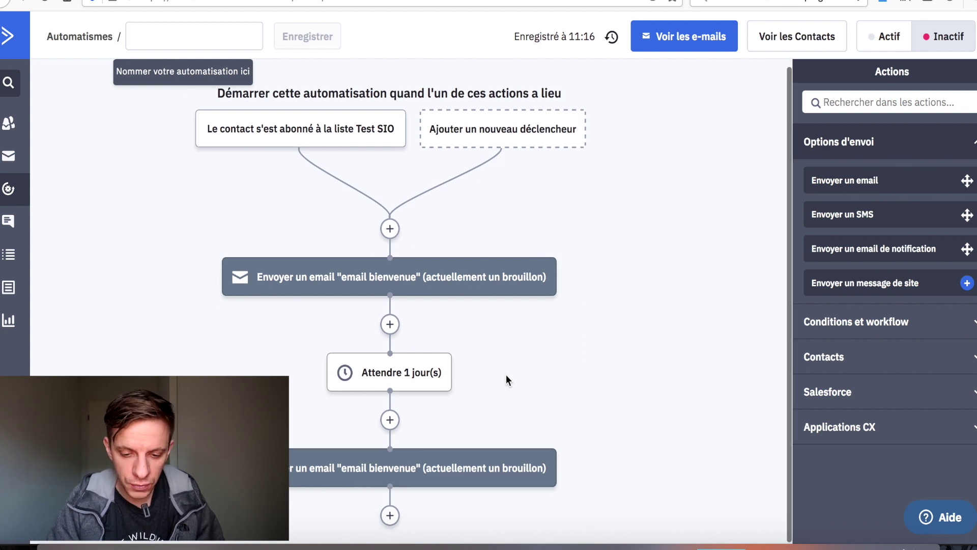
Step: Add a Si/Alors condition below the second email, checking whether the contact "N'a pas ouvert" the "email bienvenue" email
click(389, 514)
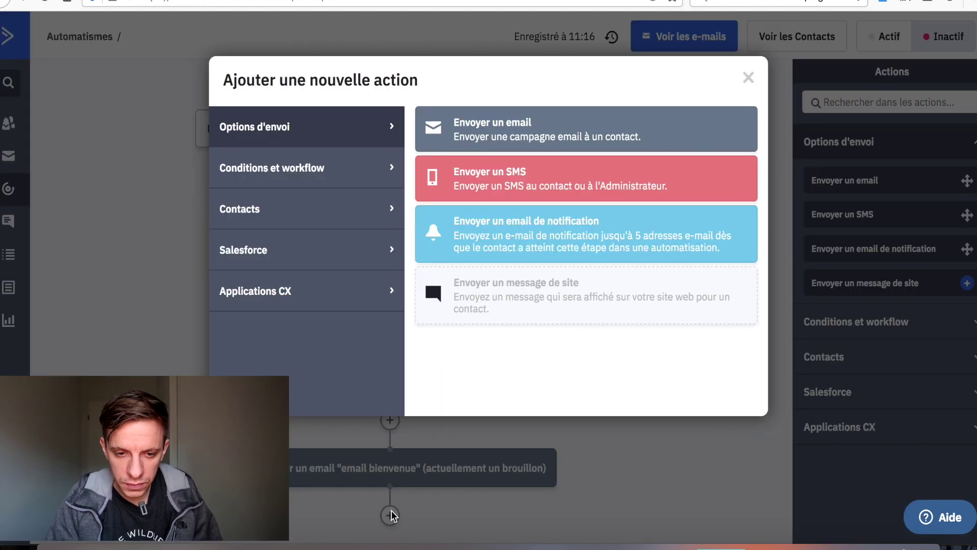
click(335, 176)
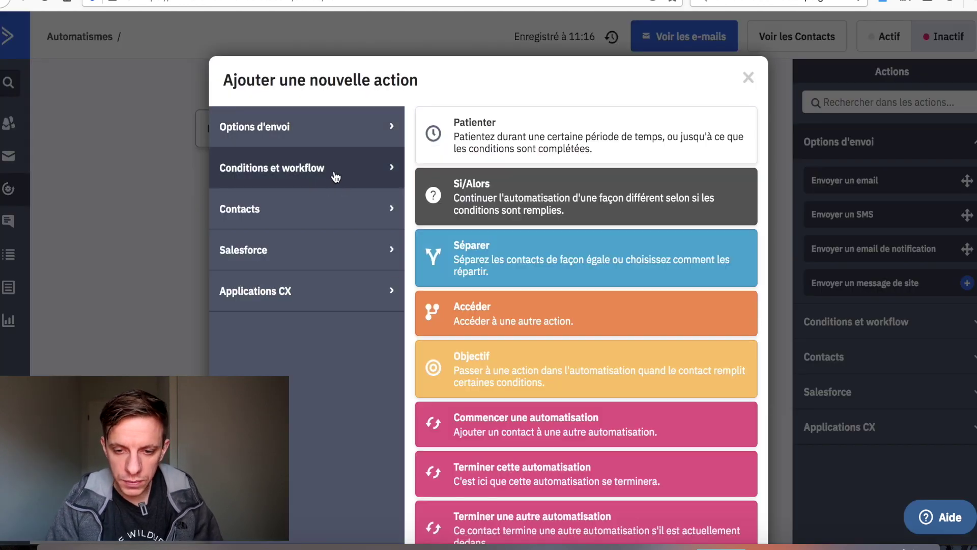
click(542, 212)
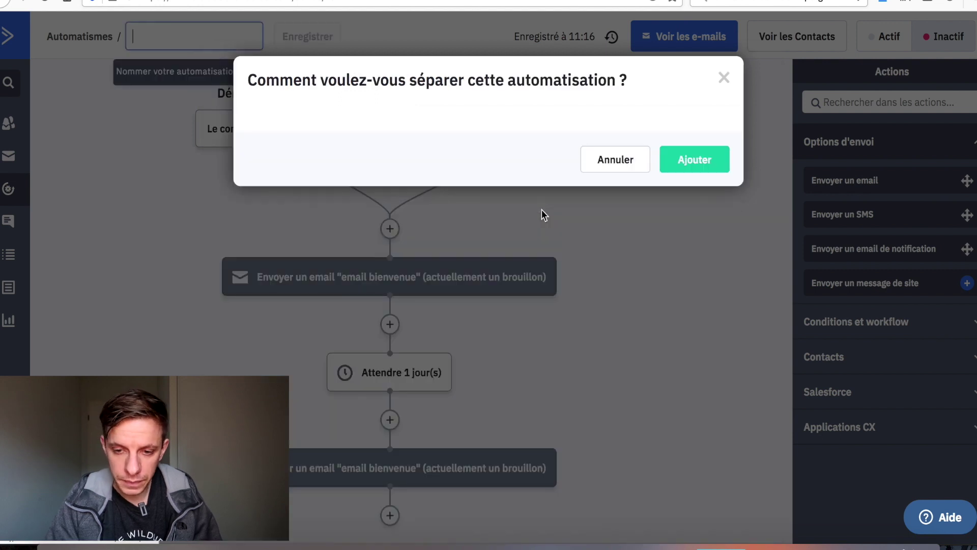
click(666, 161)
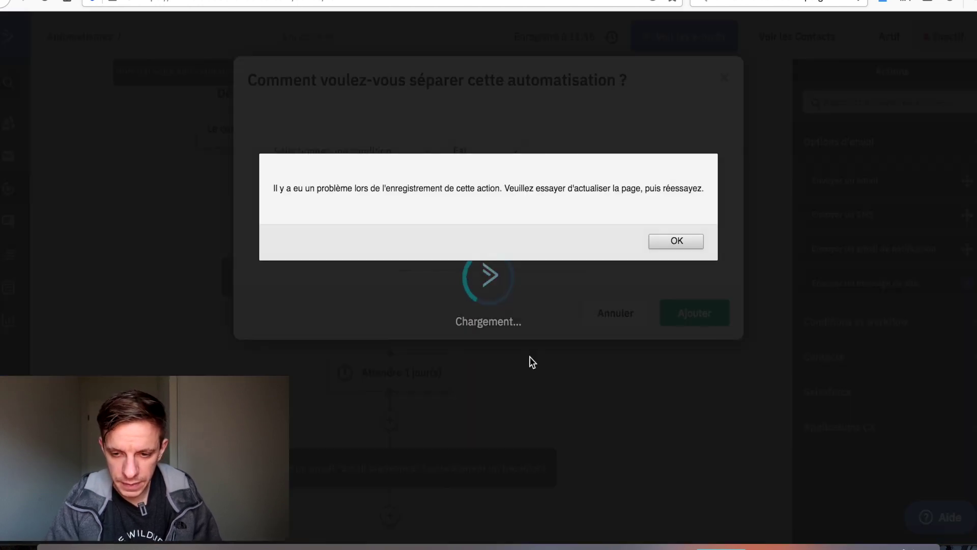
click(660, 241)
click(477, 164)
click(356, 148)
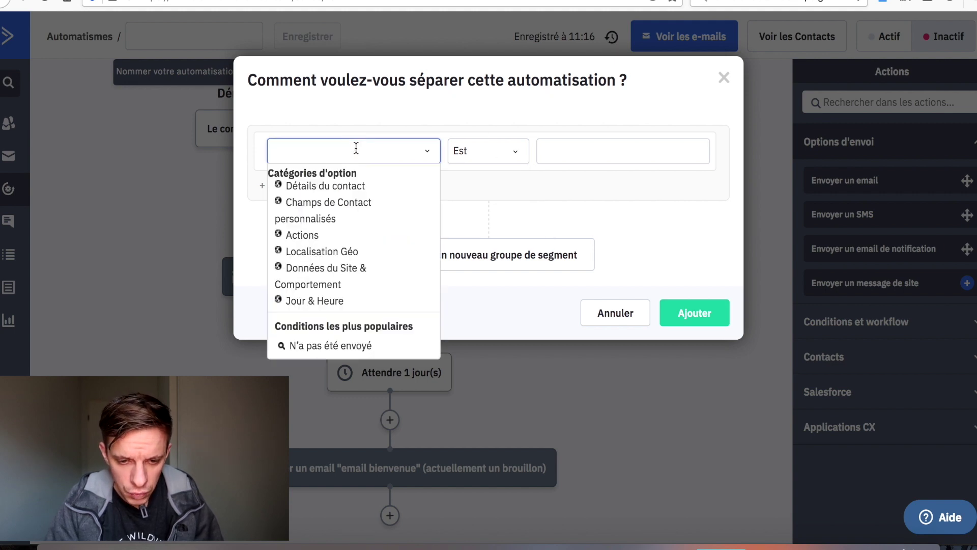
click(346, 234)
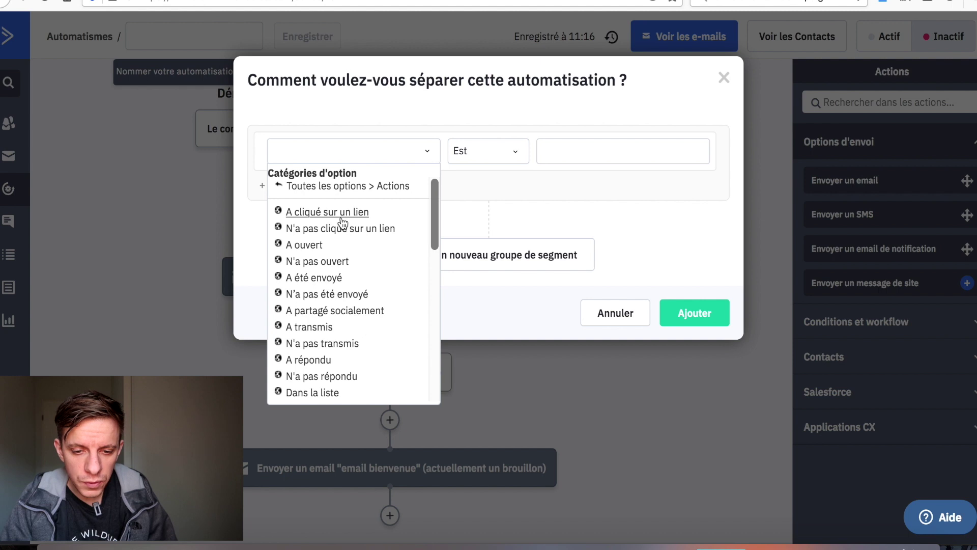
click(316, 261)
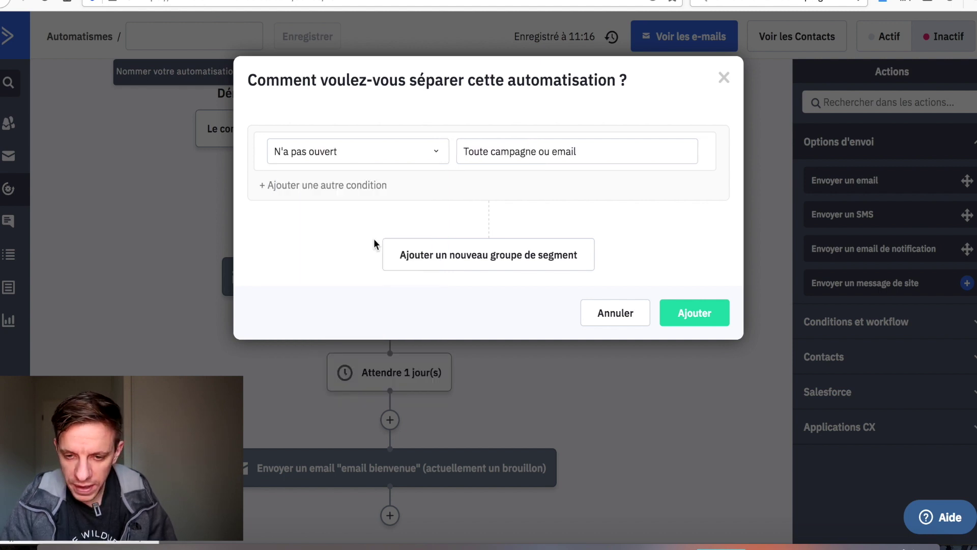
click(537, 158)
click(526, 192)
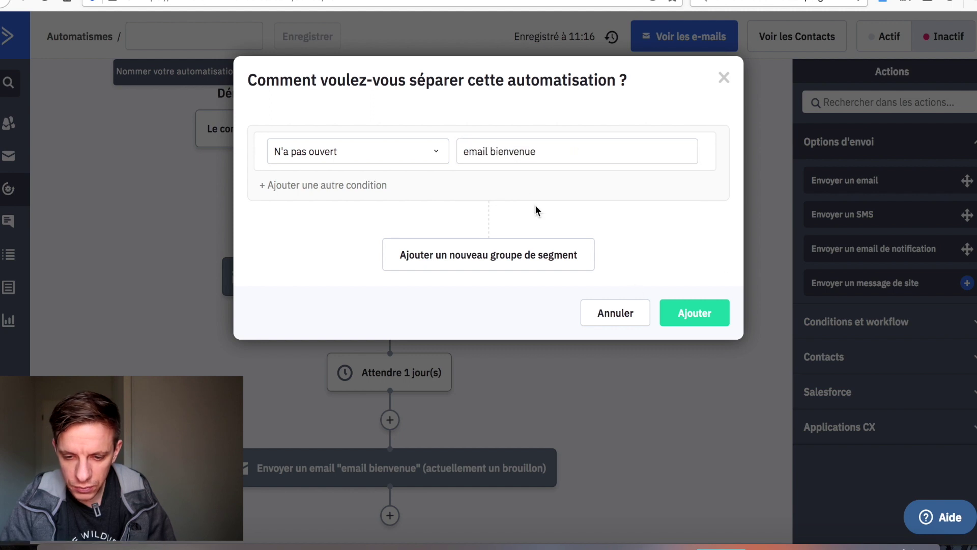
click(682, 308)
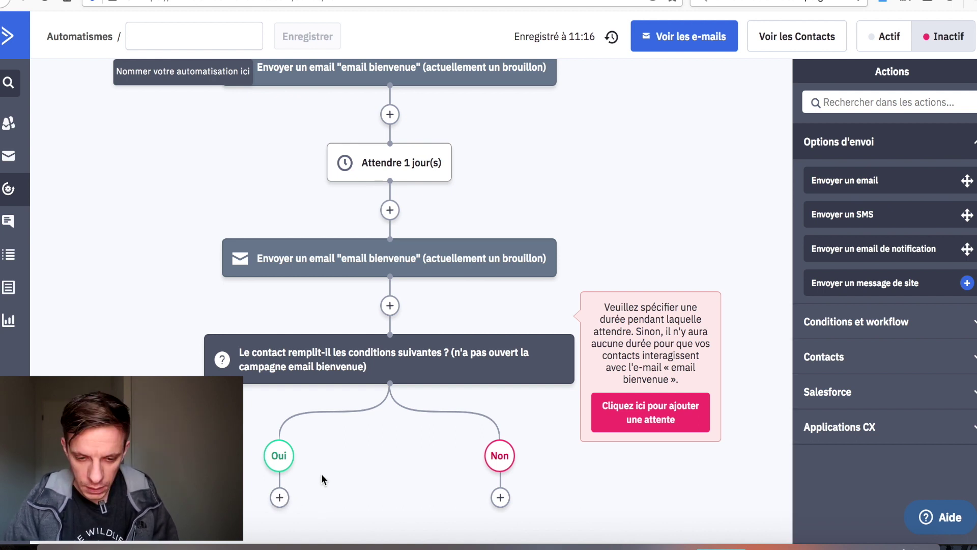
Step: Add a send-email action to the condition's Non branch, using the existing "email bienvenue" email
click(500, 497)
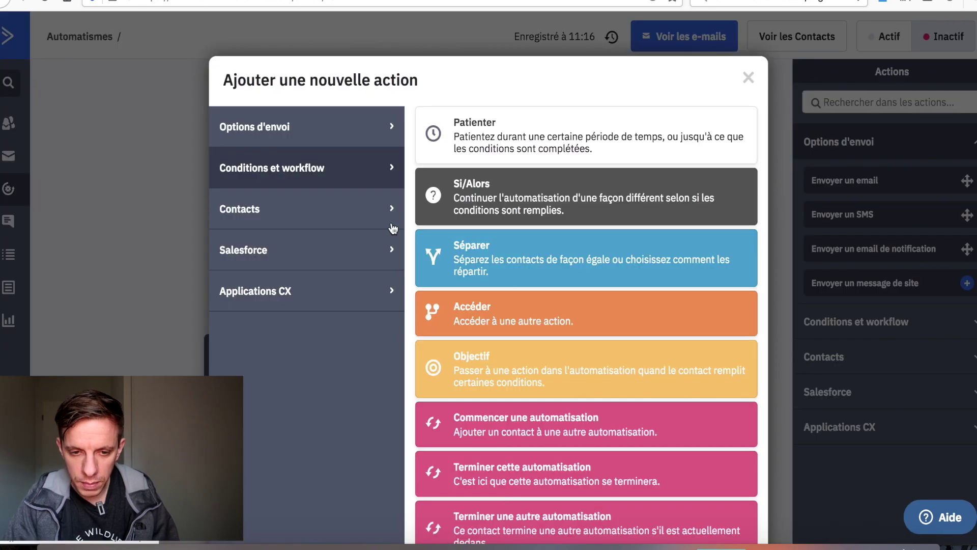
click(285, 127)
click(508, 145)
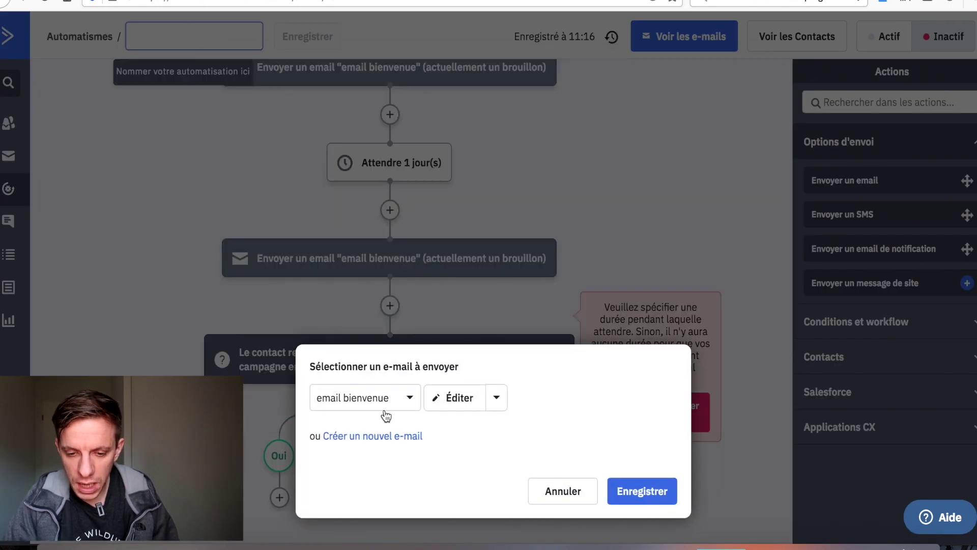
click(631, 490)
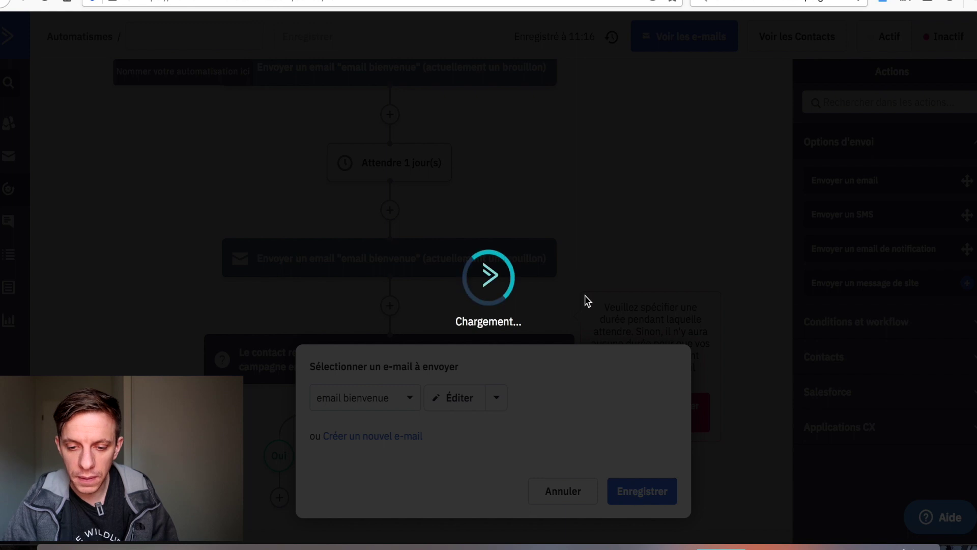
Step: Add a wait action of 1 day to the condition's Oui branch
scroll(585, 291, down, 2)
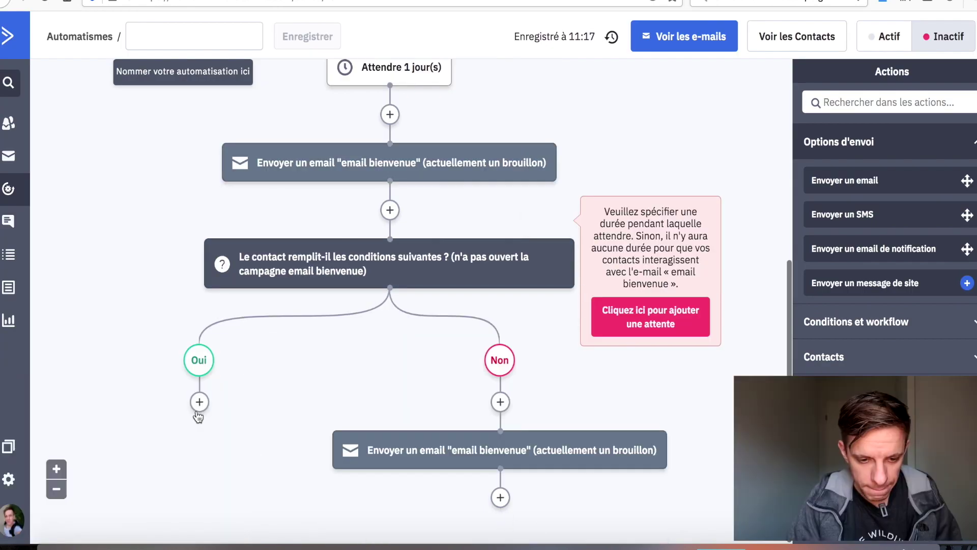
click(199, 402)
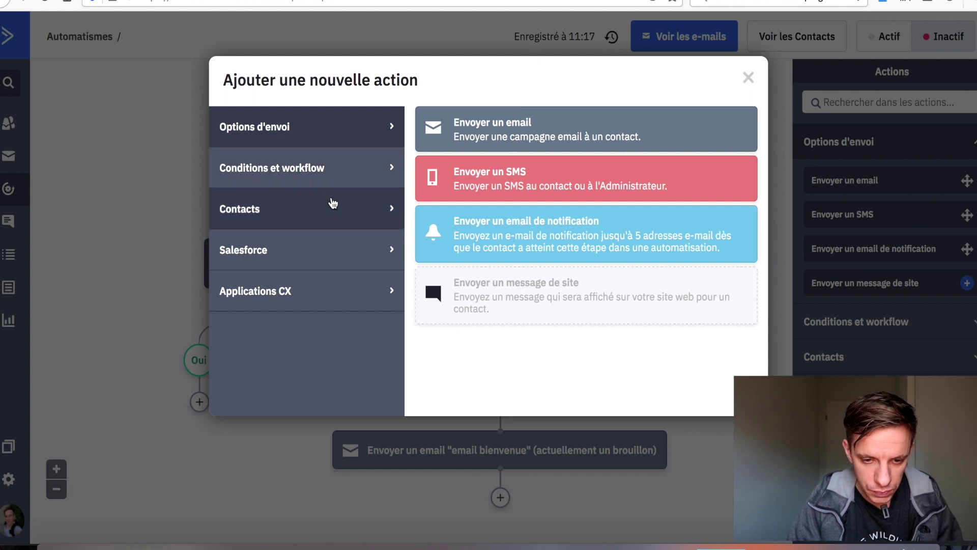
click(328, 176)
click(477, 137)
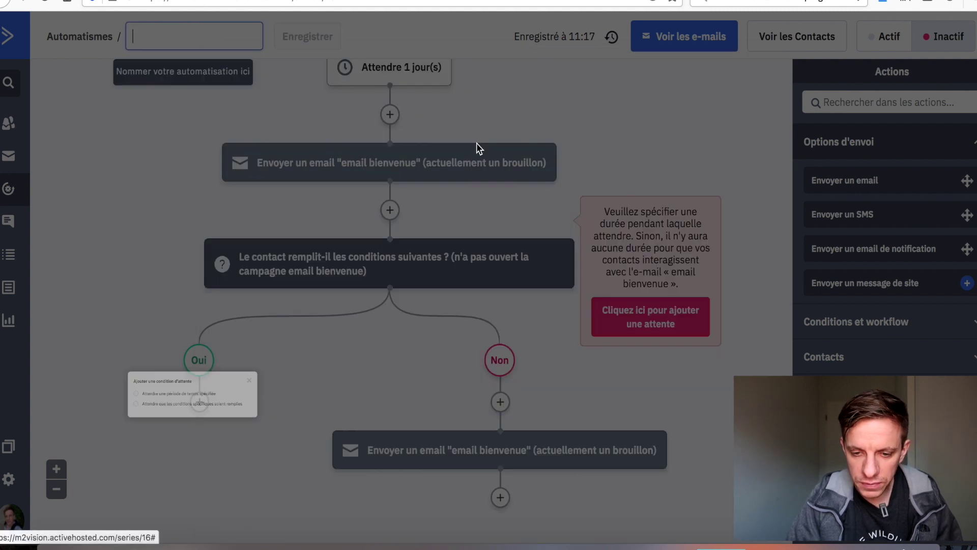
click(137, 397)
click(295, 460)
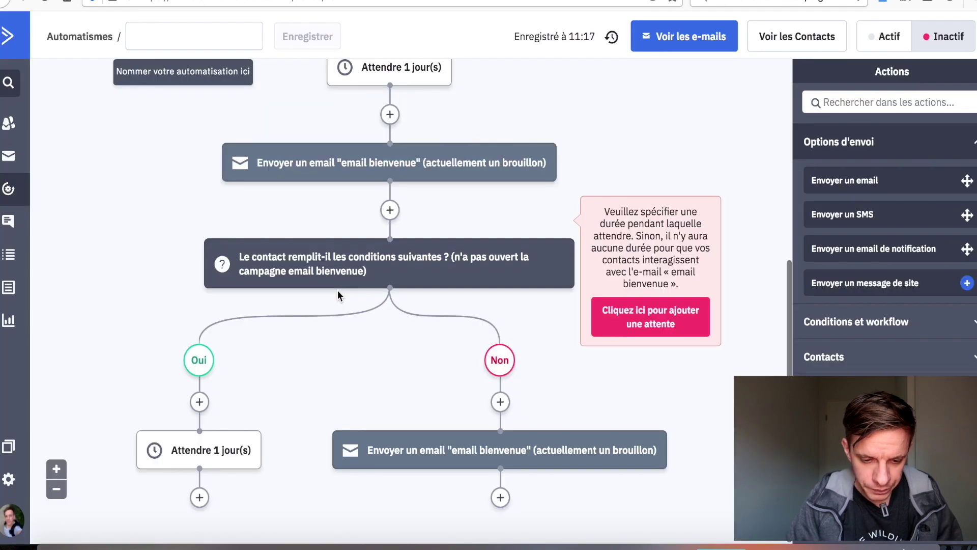
Step: Add a send-email action with "email bienvenue" below the wait on the Oui branch
click(200, 497)
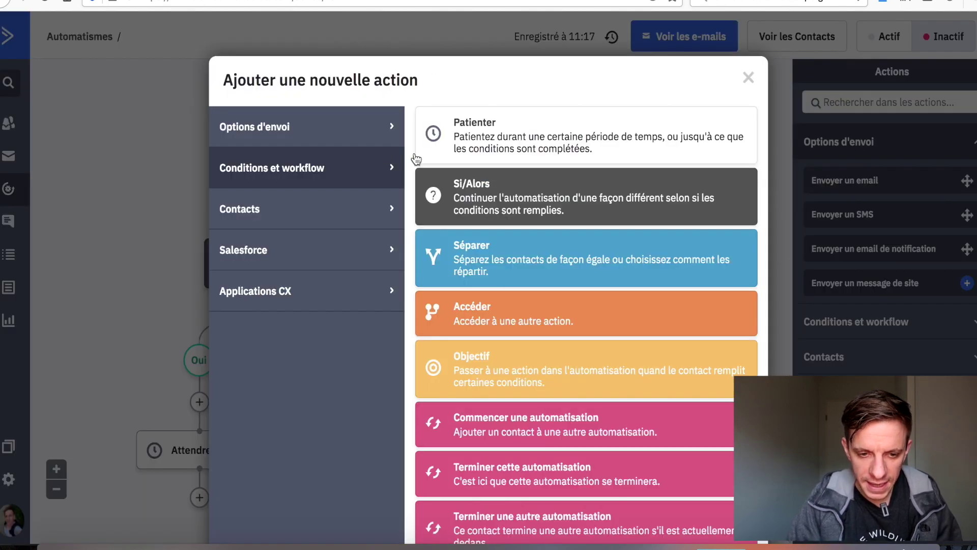
click(317, 134)
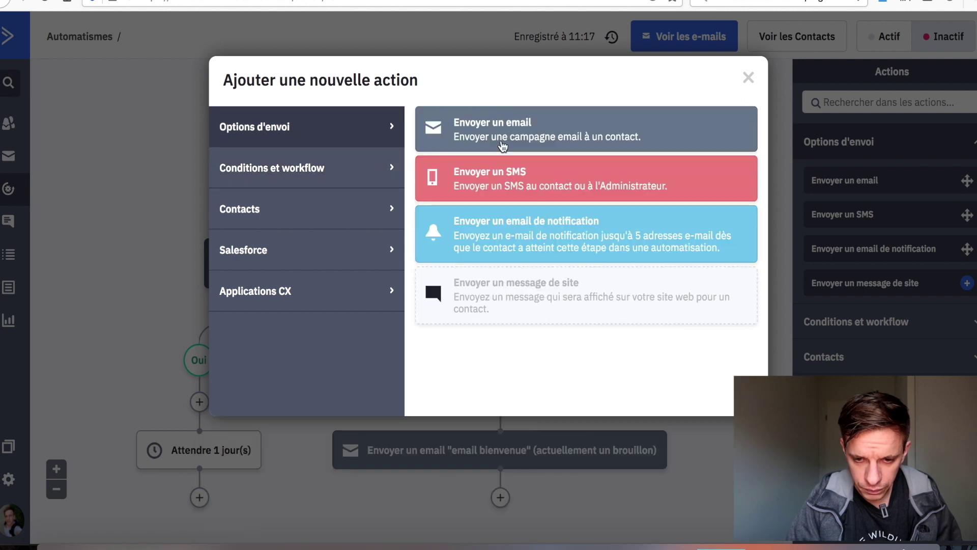
click(506, 135)
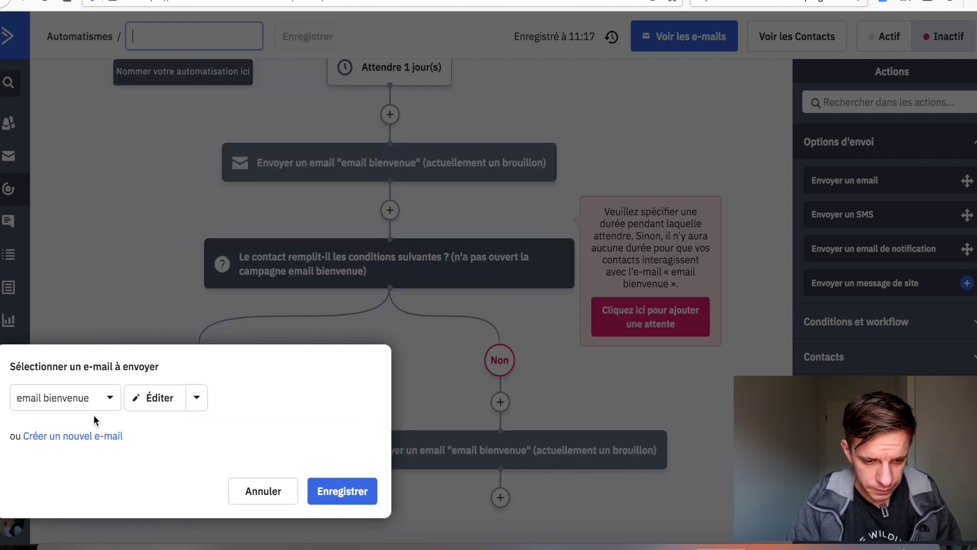
click(340, 491)
Step: Add an "Accéder à une autre action" step below the Non branch's email and connect it to the Oui branch's 1-day wait
scroll(308, 288, down, 3)
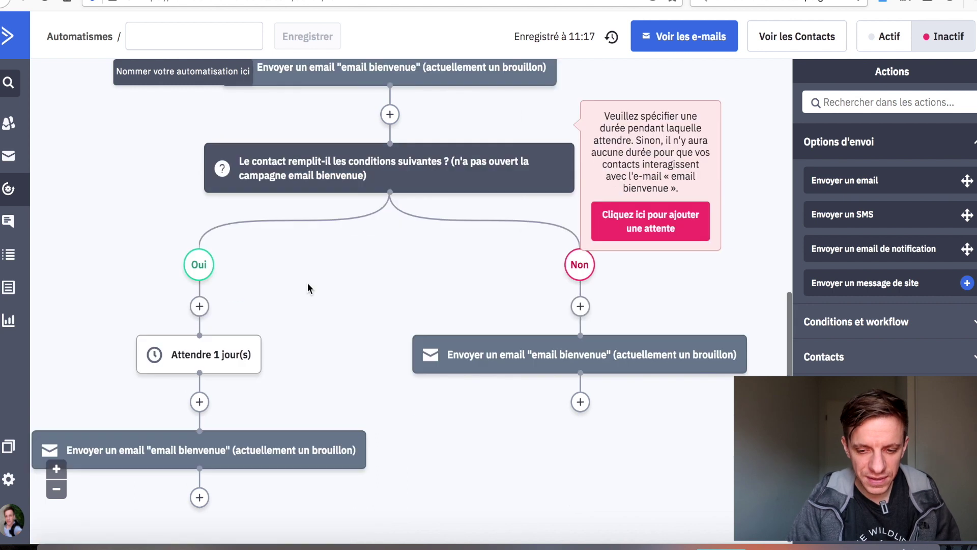
click(580, 402)
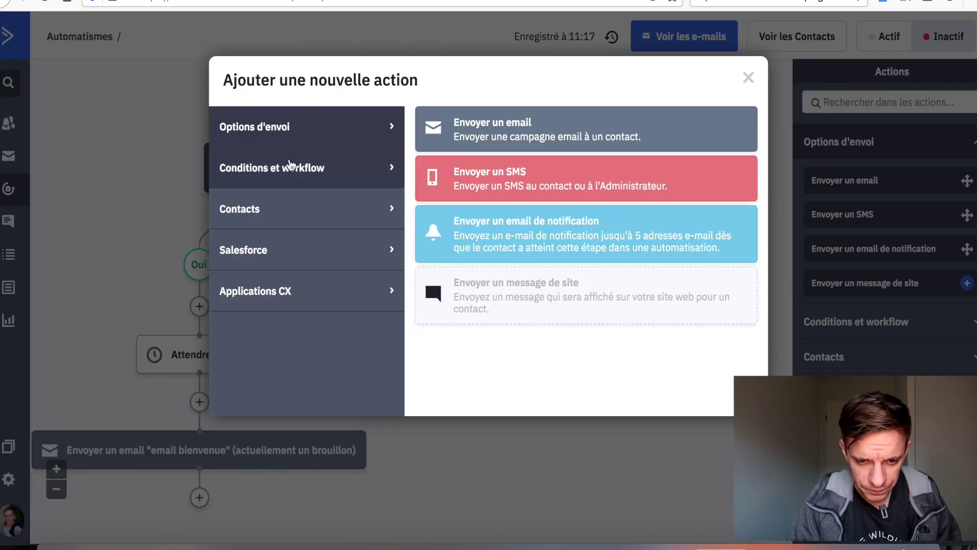
click(348, 174)
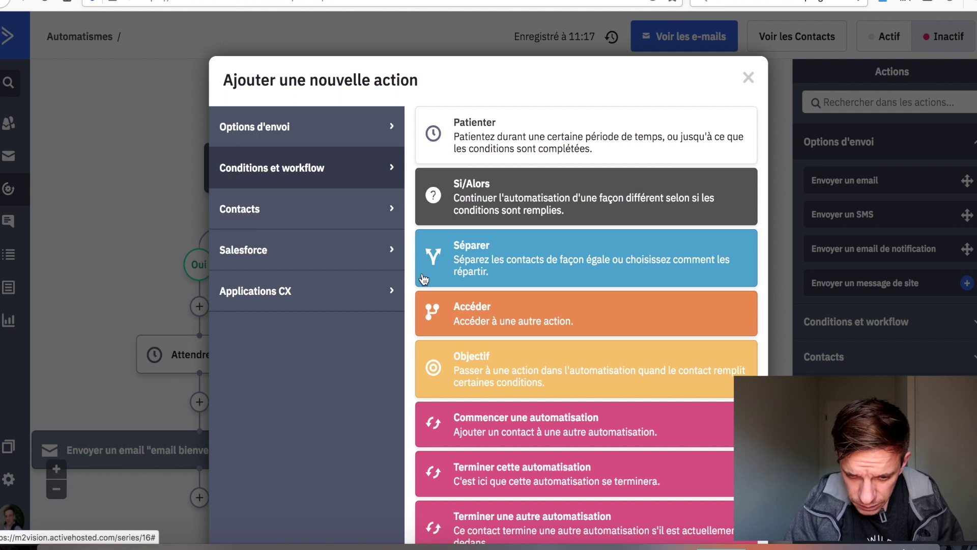
scroll(423, 279, down, 2)
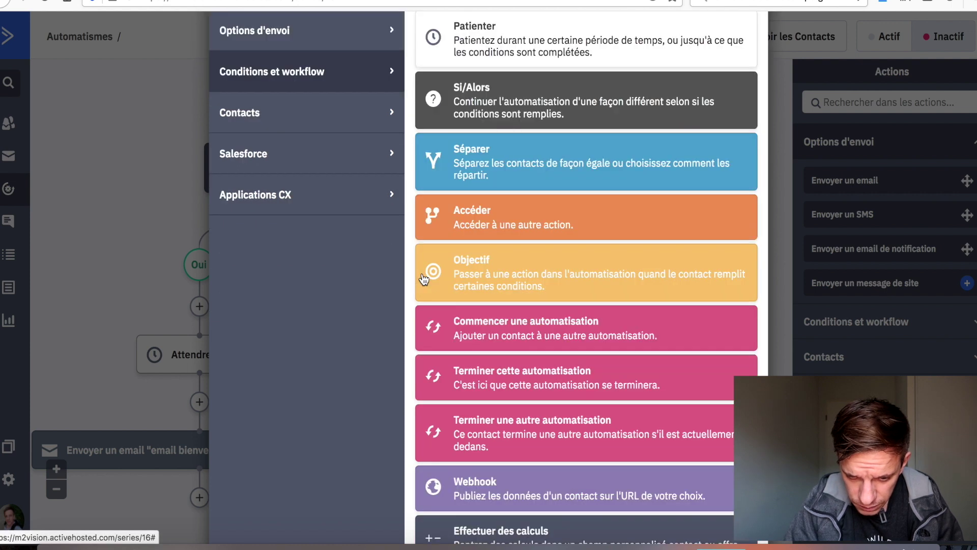
click(465, 229)
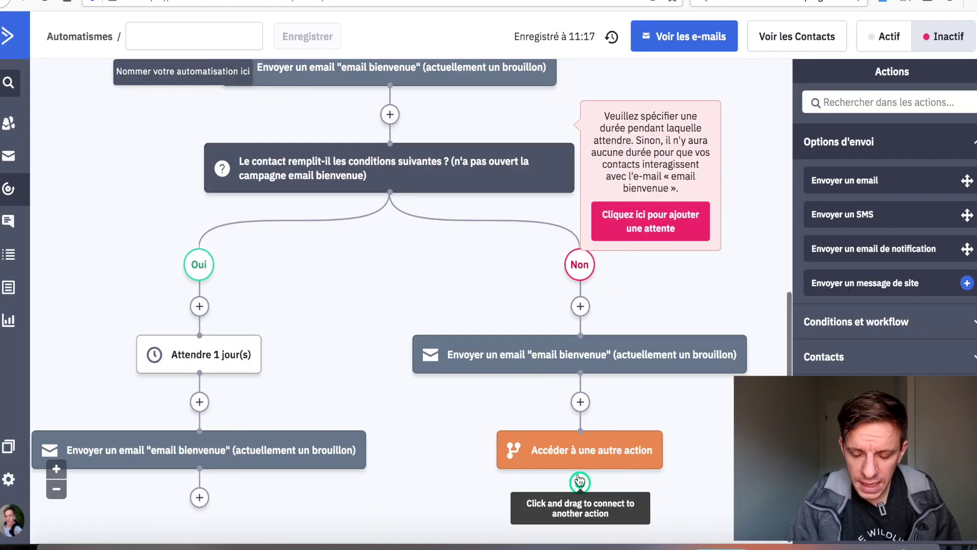
drag(579, 482, 213, 370)
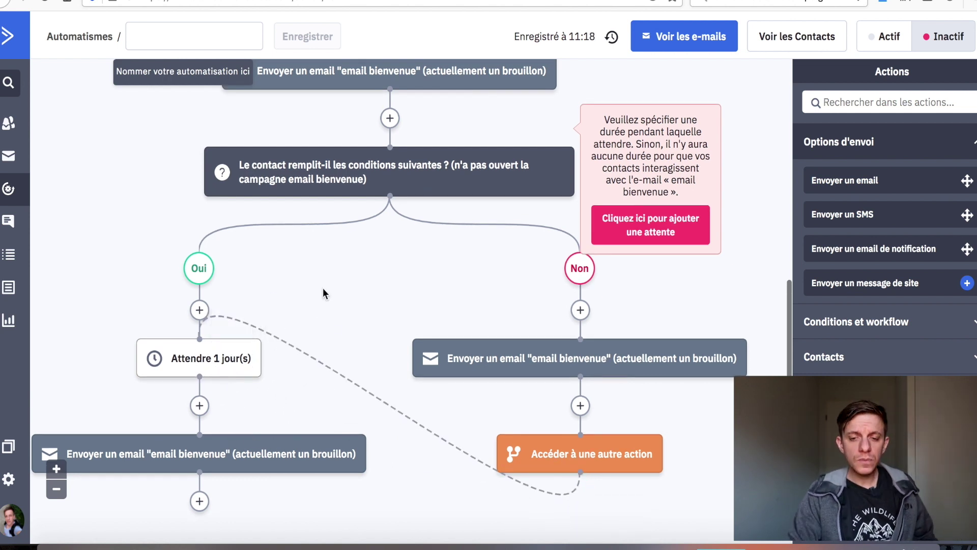
Step: Review the whole automation from the Test SIO trigger through the emails, waits, condition branches and the link between them
scroll(322, 288, up, 3)
scroll(322, 293, down, 3)
click(56, 488)
click(56, 488)
scroll(233, 222, up, 5)
scroll(233, 222, up, 3)
mouse_move(291, 126)
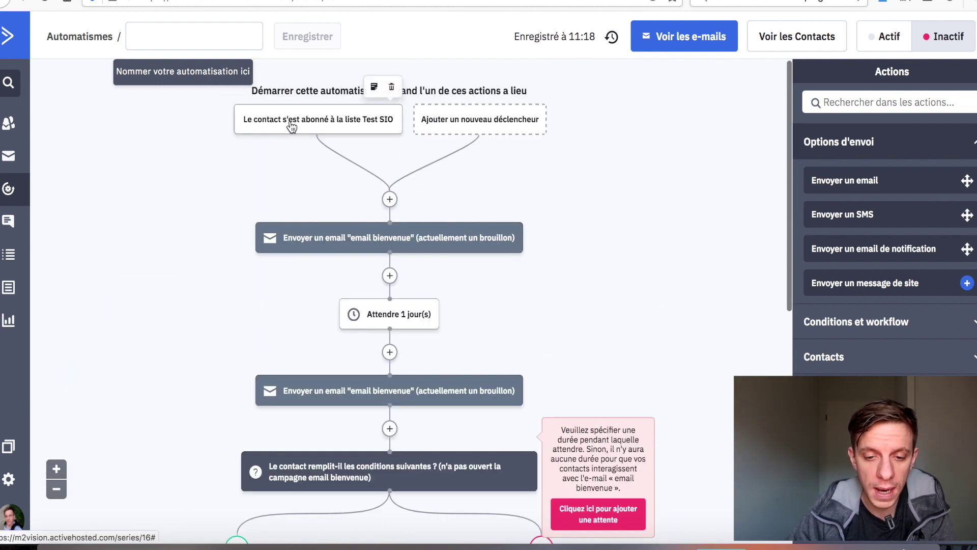
mouse_move(321, 237)
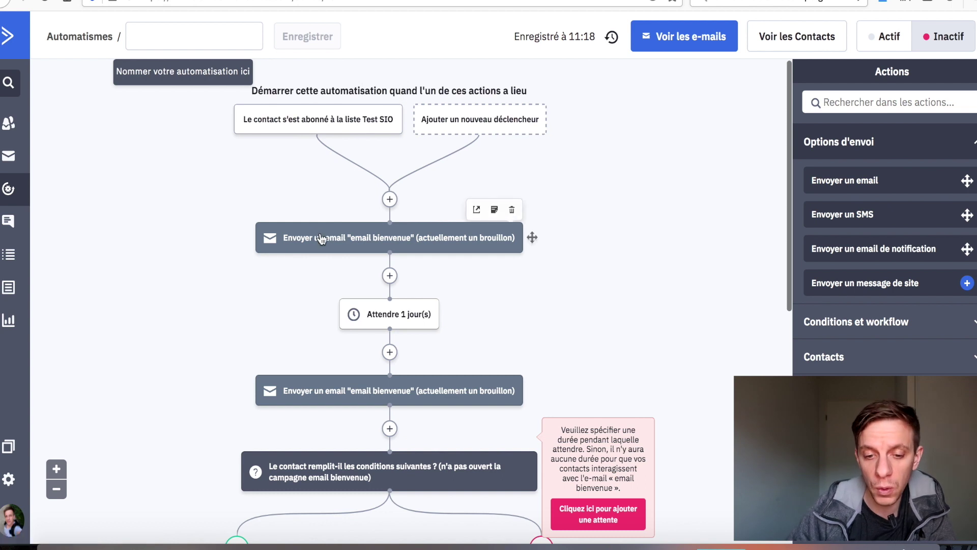
scroll(320, 237, down, 3)
mouse_move(403, 193)
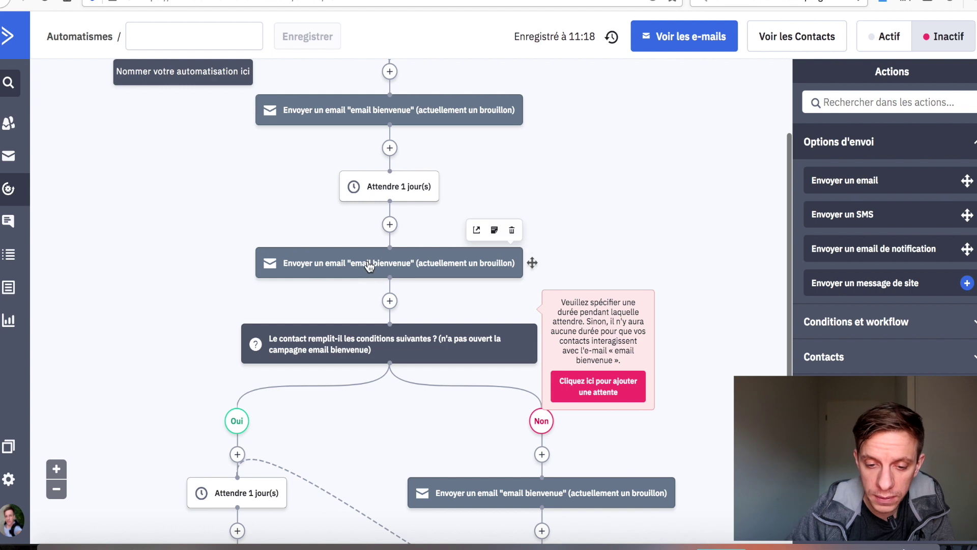
scroll(368, 261, down, 1)
scroll(367, 260, down, 2)
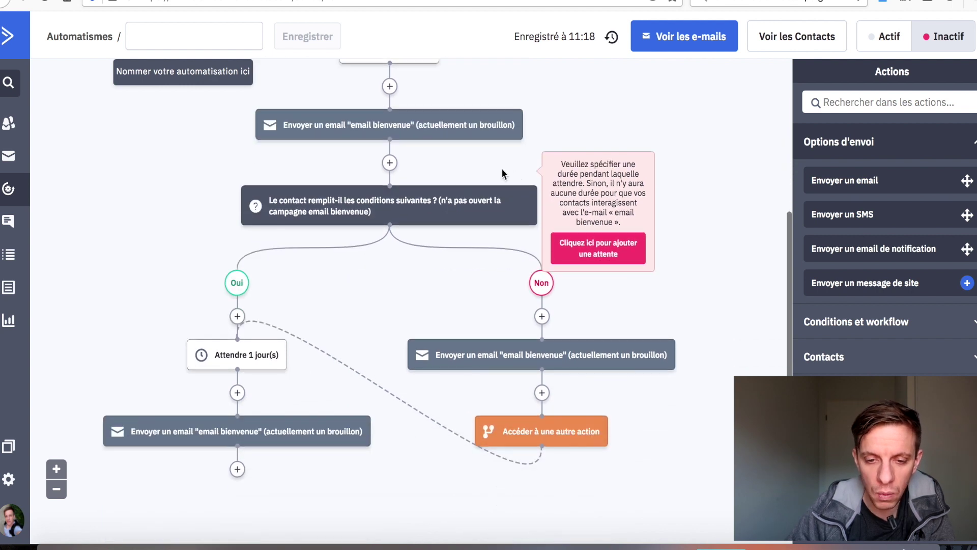
mouse_move(397, 143)
mouse_move(565, 373)
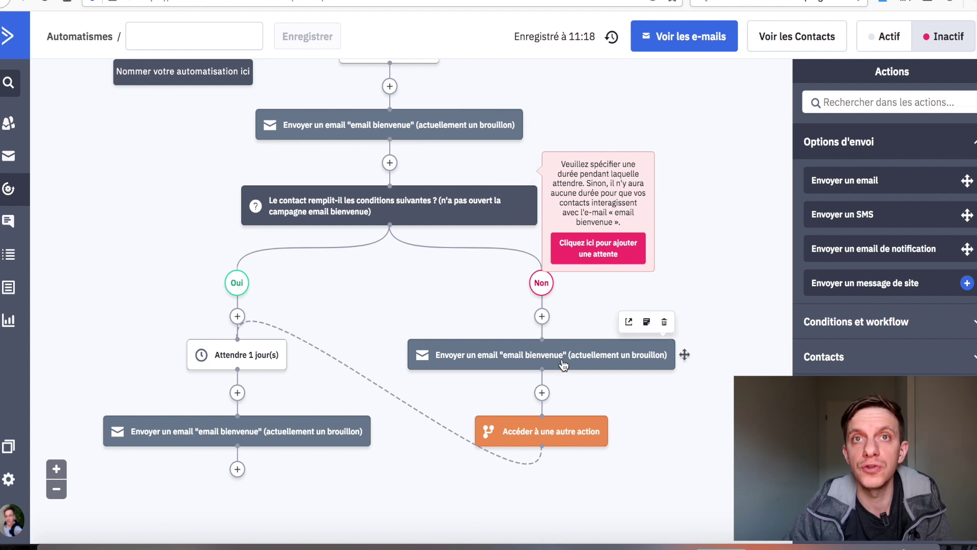
scroll(562, 363, down, 1)
mouse_move(564, 404)
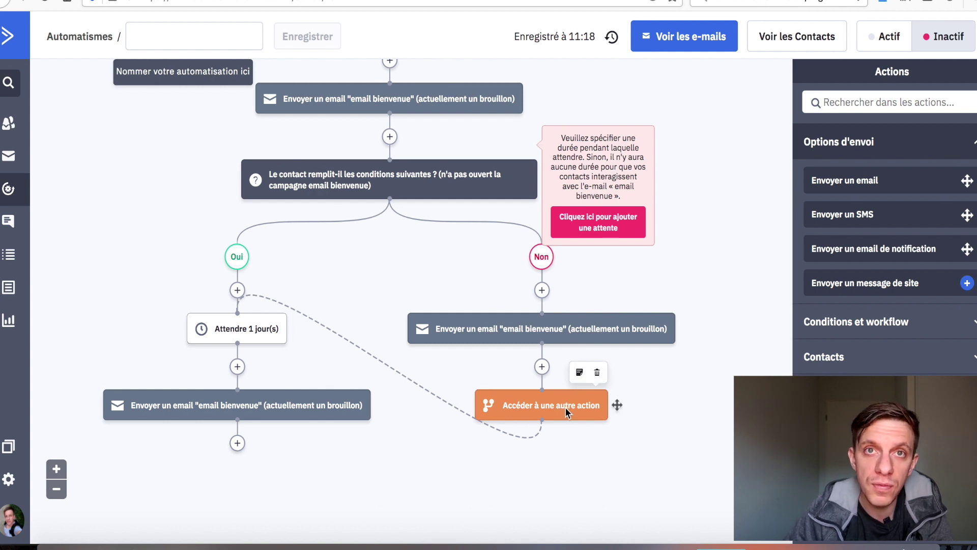
mouse_move(355, 409)
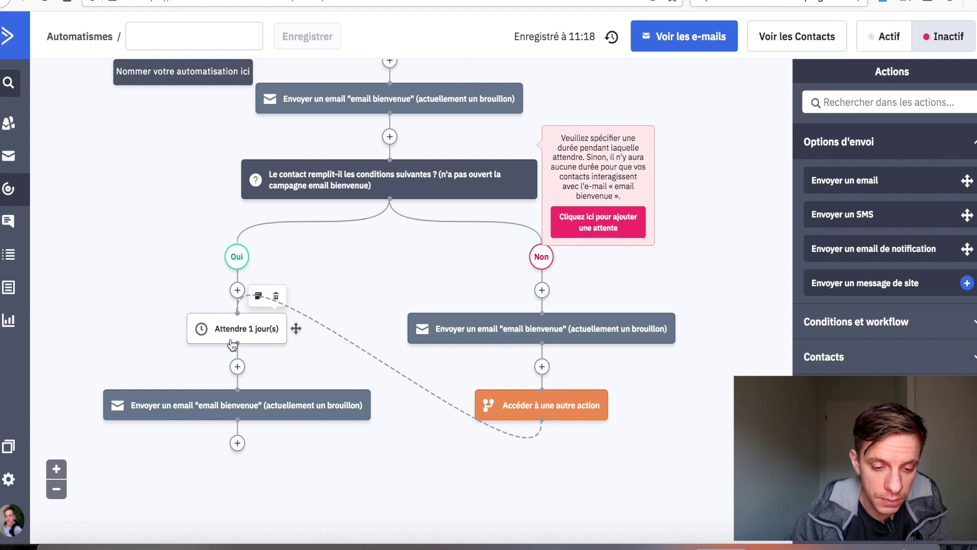
mouse_move(242, 312)
mouse_move(221, 411)
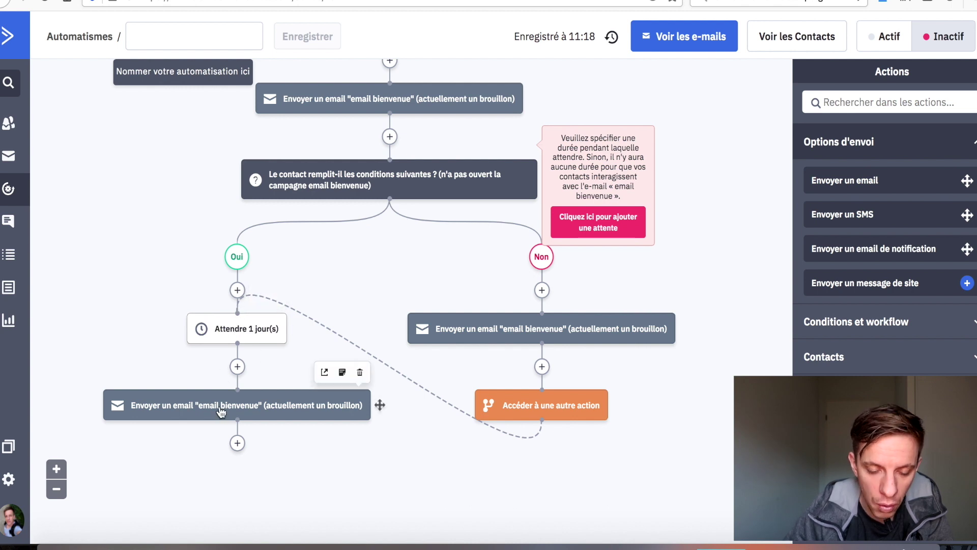
scroll(224, 407, up, 3)
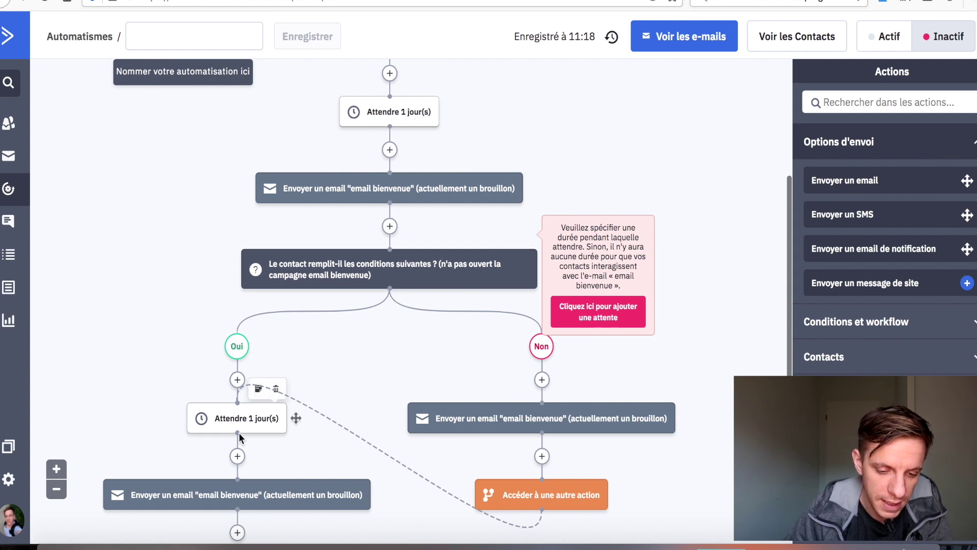
scroll(239, 491, down, 2)
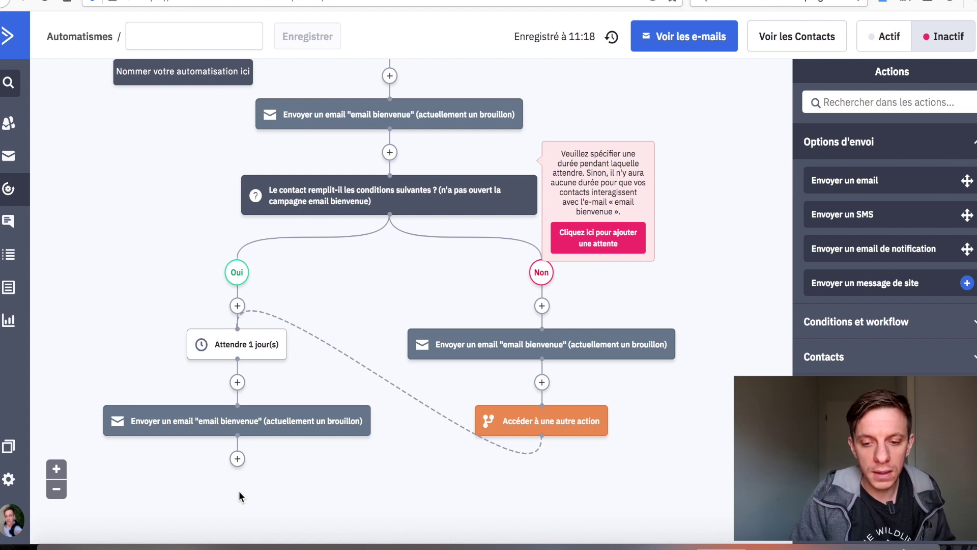
scroll(239, 491, up, 7)
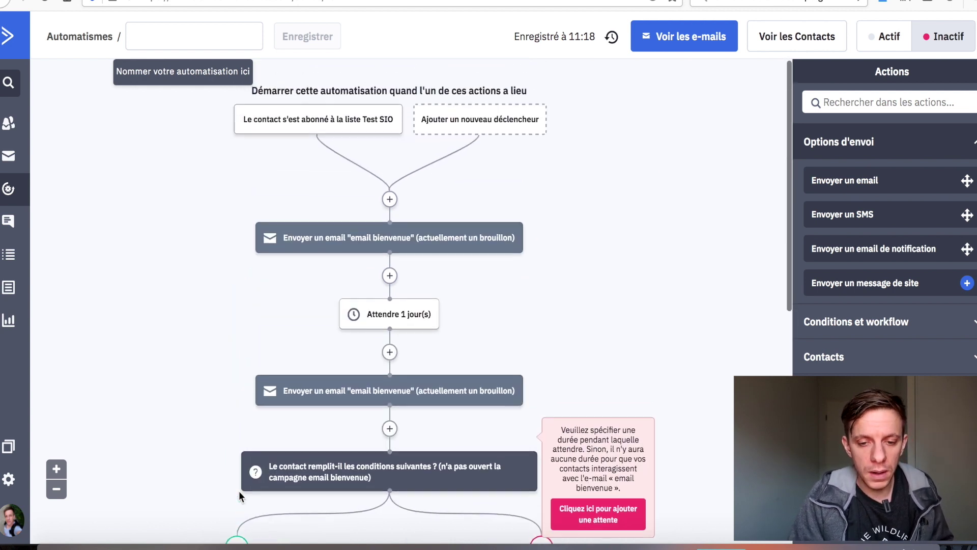
scroll(239, 496, down, 9)
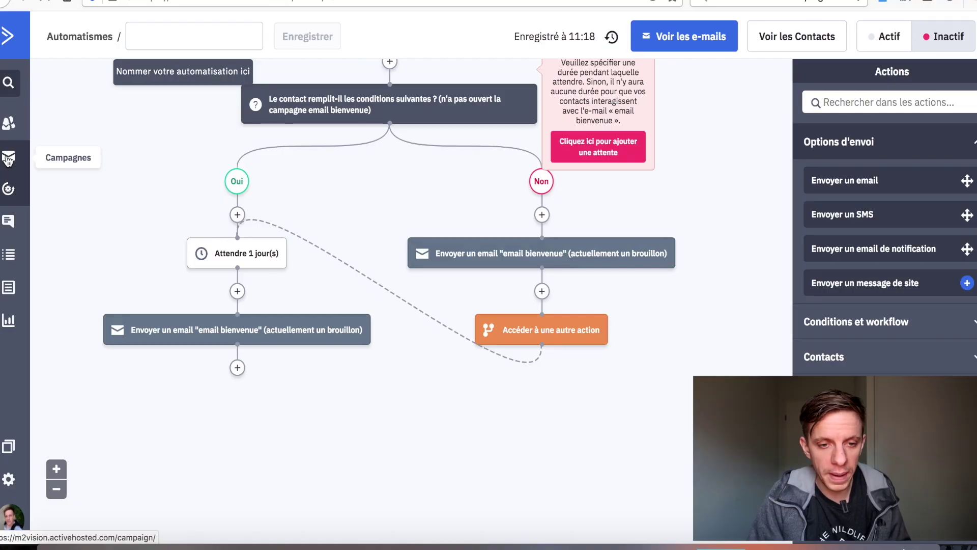
Step: Go to the campaigns overview and start creating a new campaign
click(7, 159)
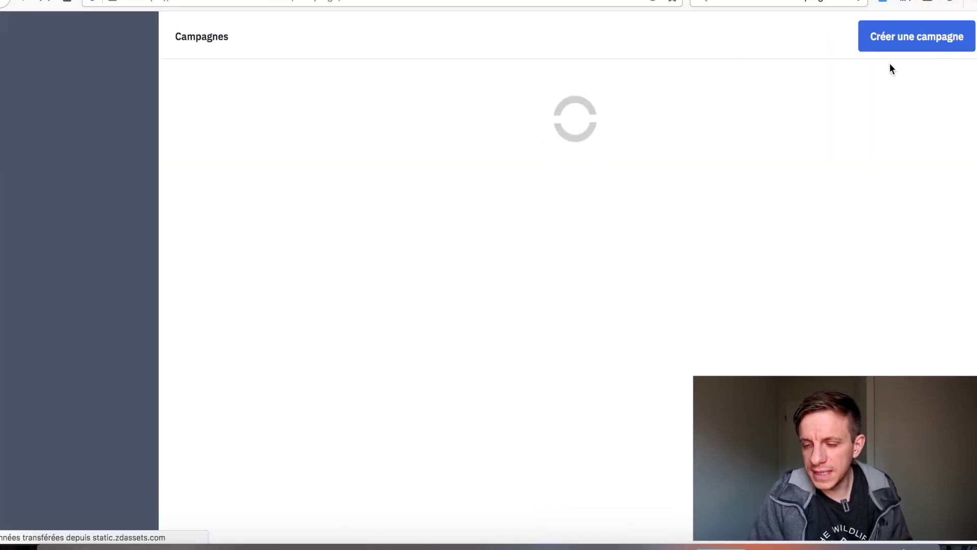
click(901, 38)
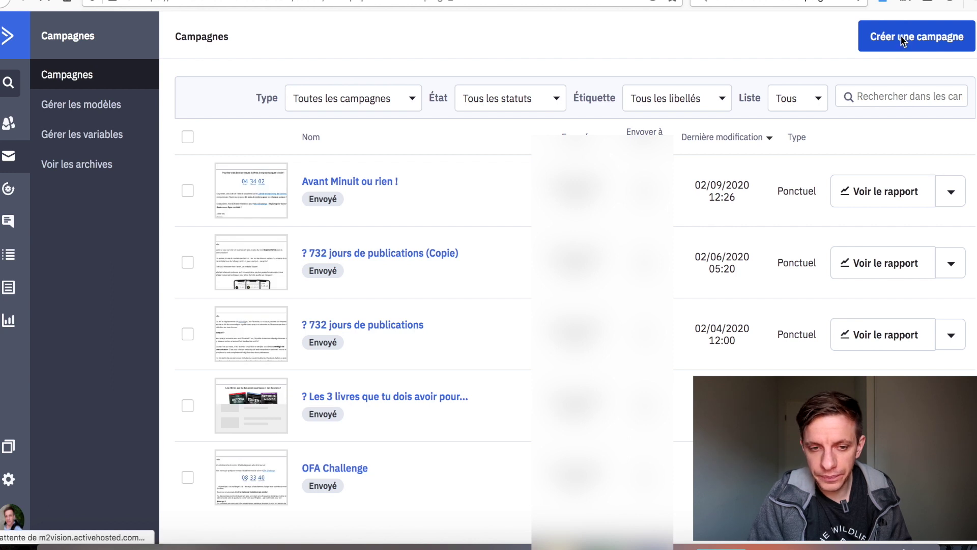